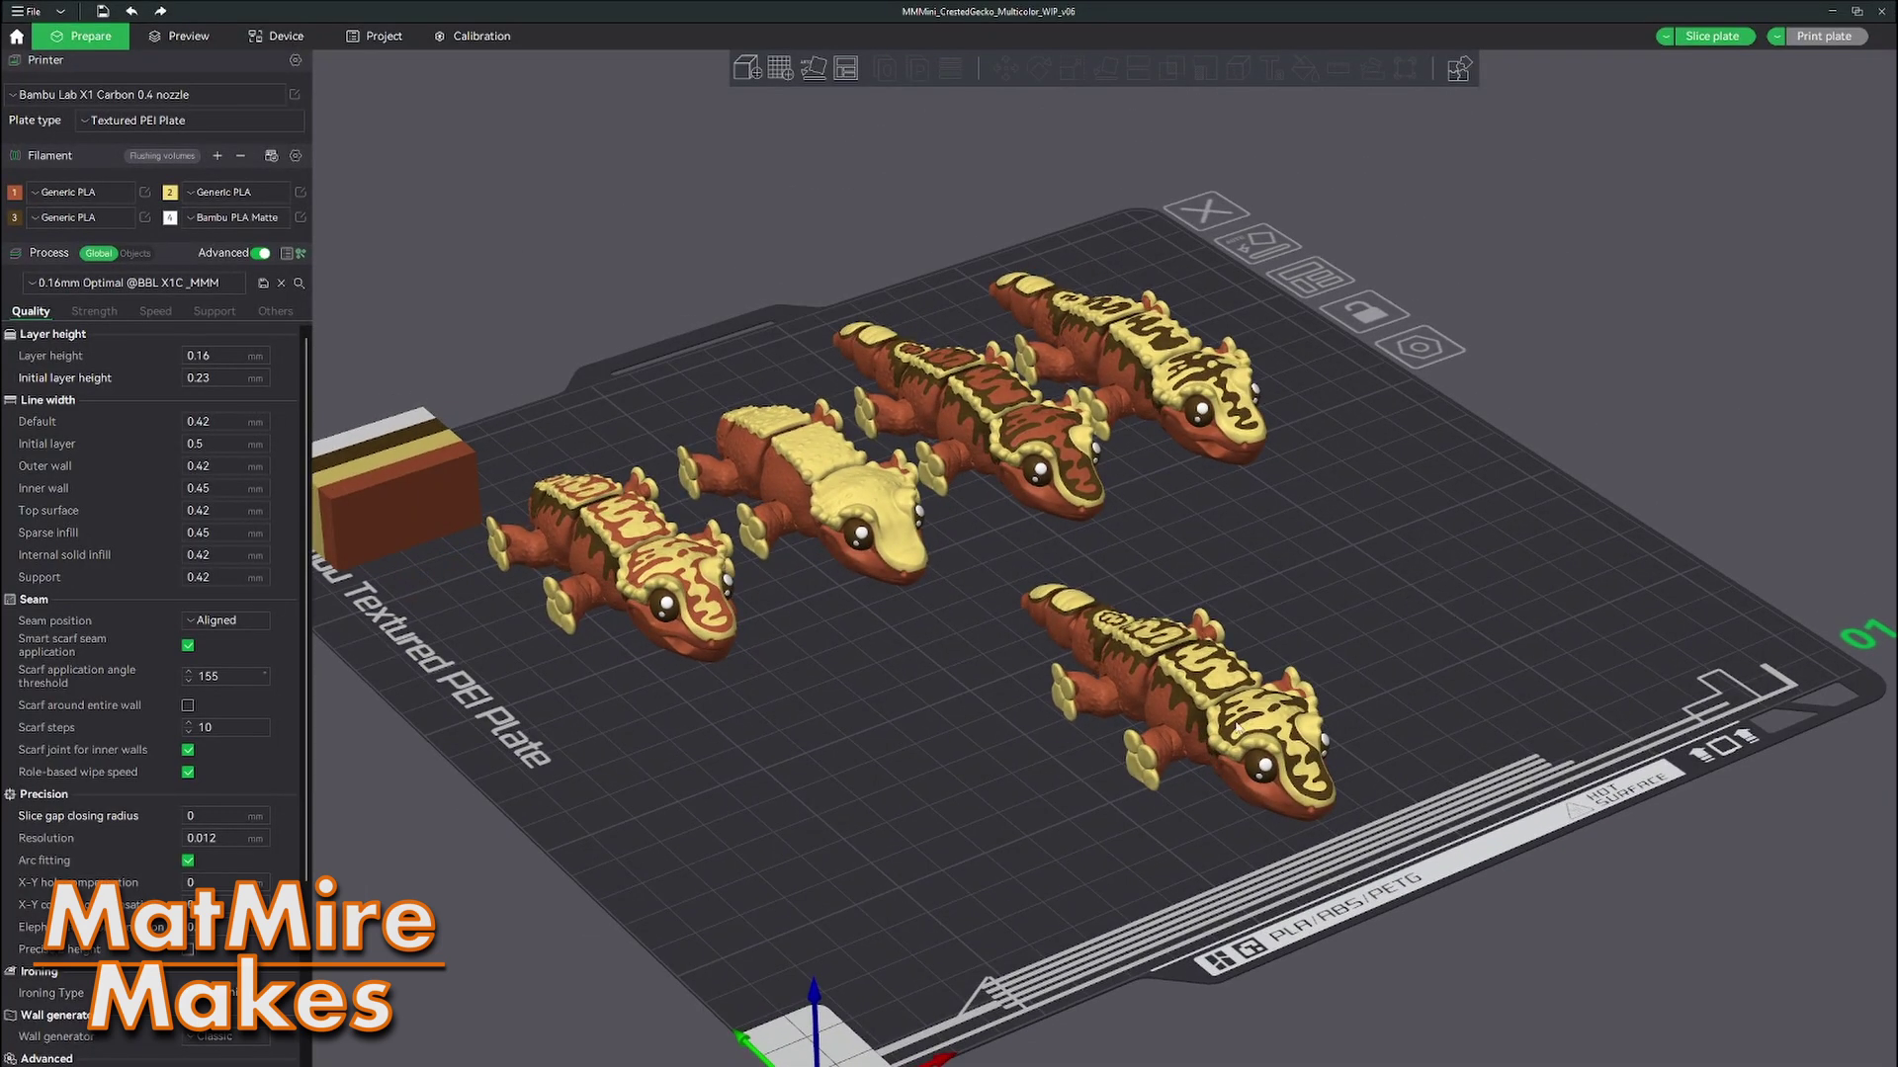
# Step: Start Color Painting on the foremost tailless gecko, using filament 1 and the Fill tool
pyautogui.moveTo(903, 611); pyautogui.dragTo(1344, 548)
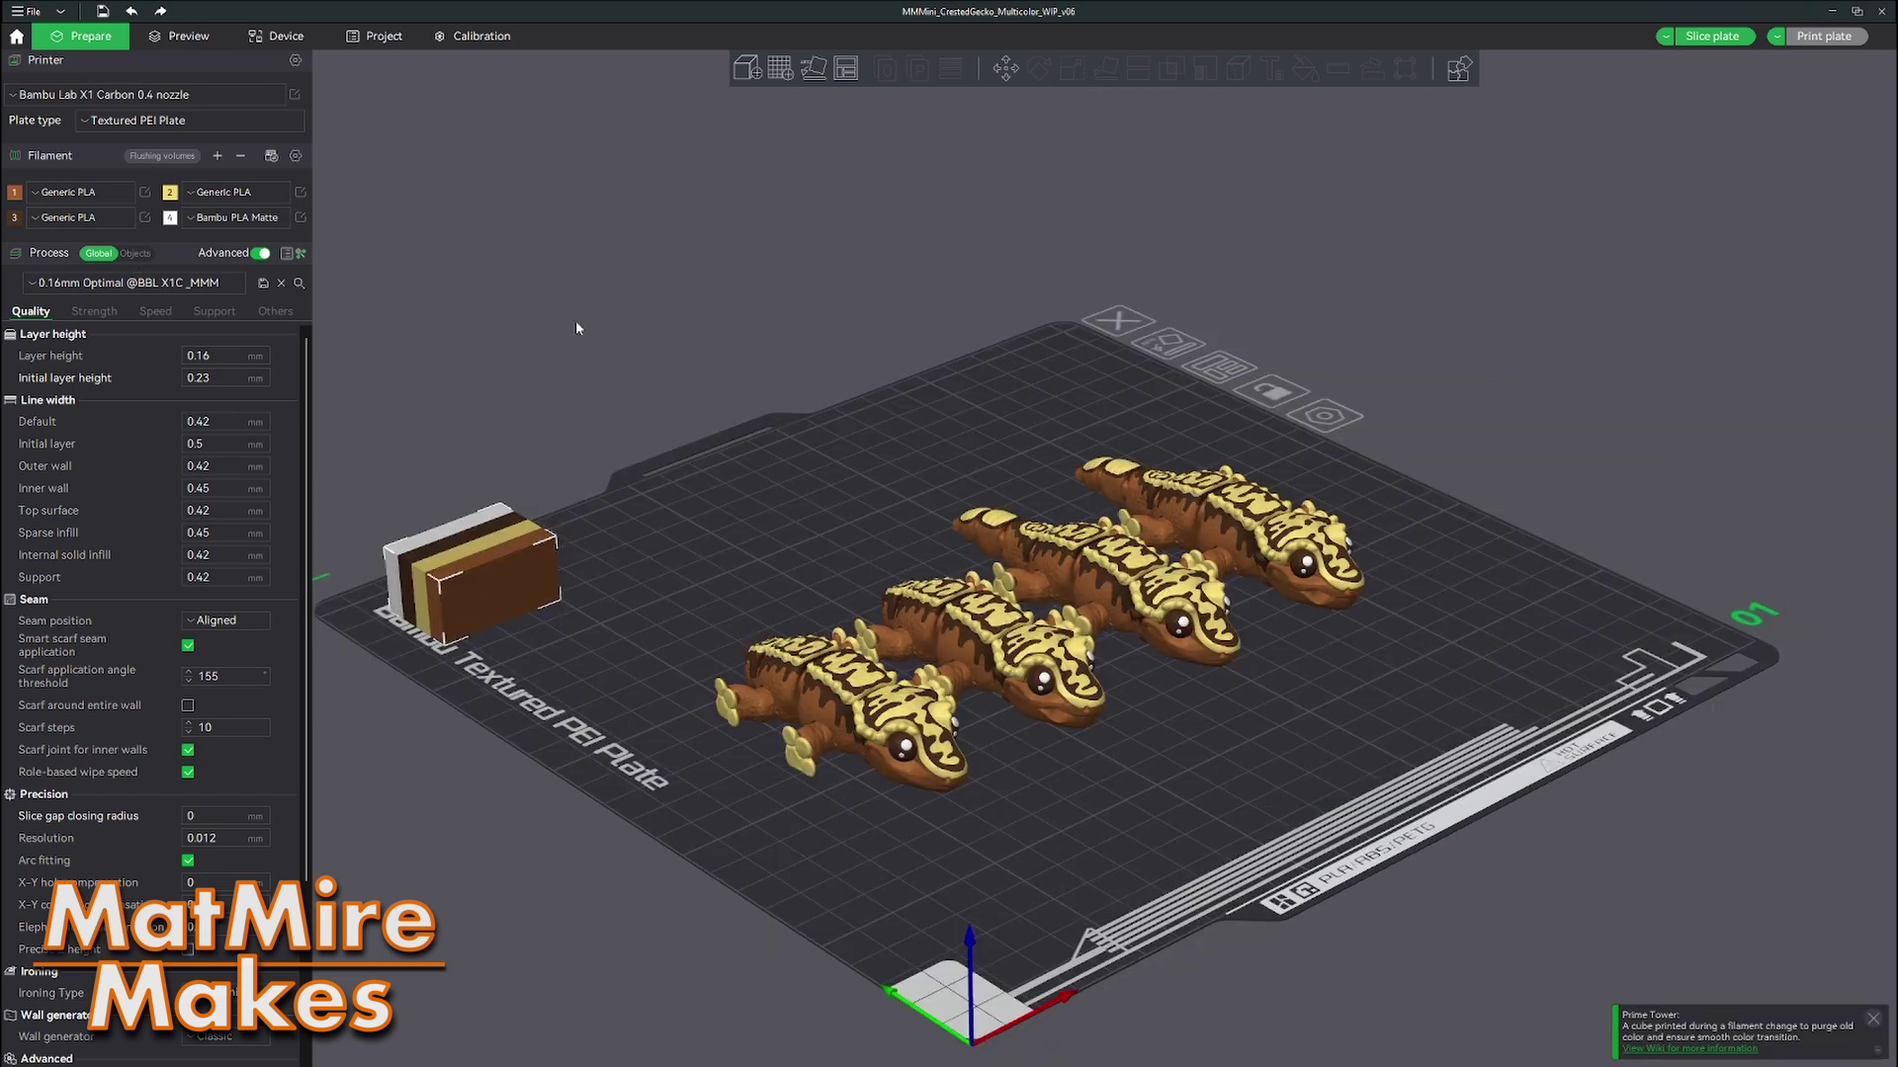
pyautogui.click(890, 737)
pyautogui.scroll(2, 890, 738)
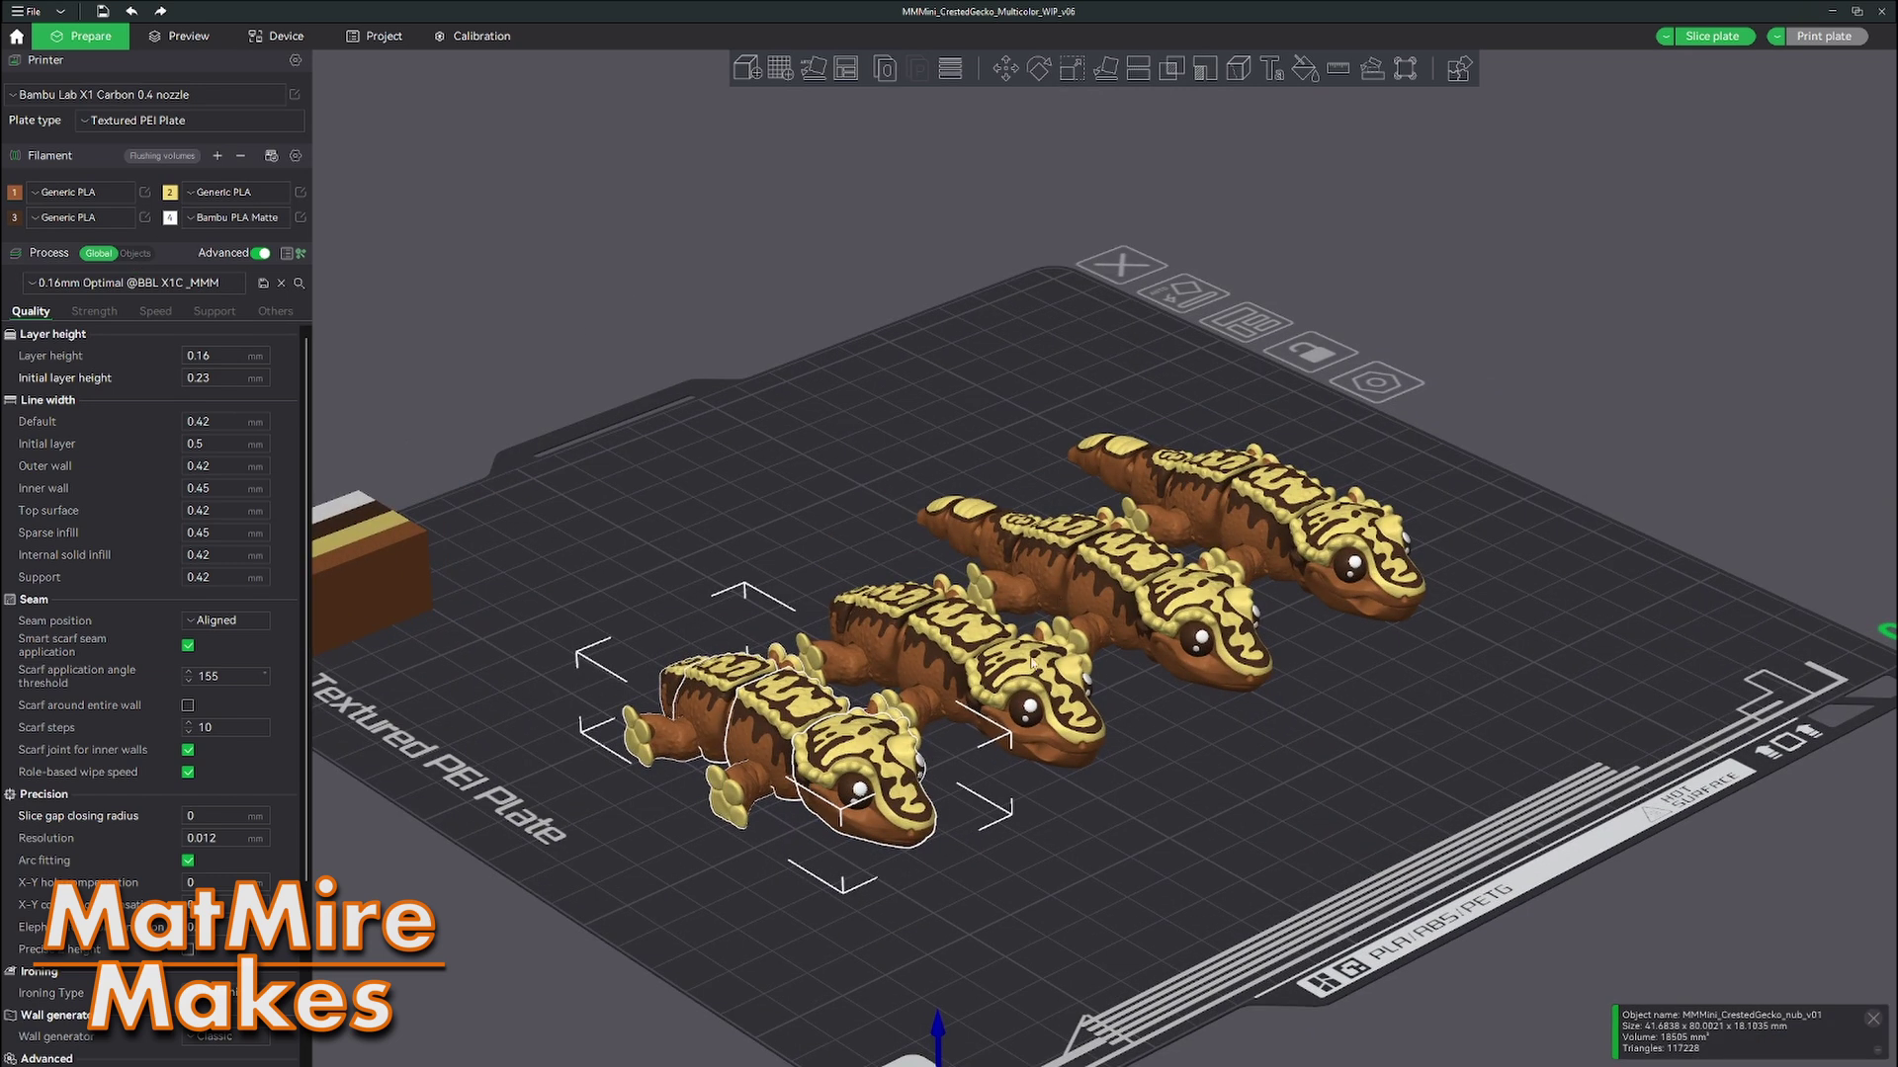
pyautogui.click(1305, 69)
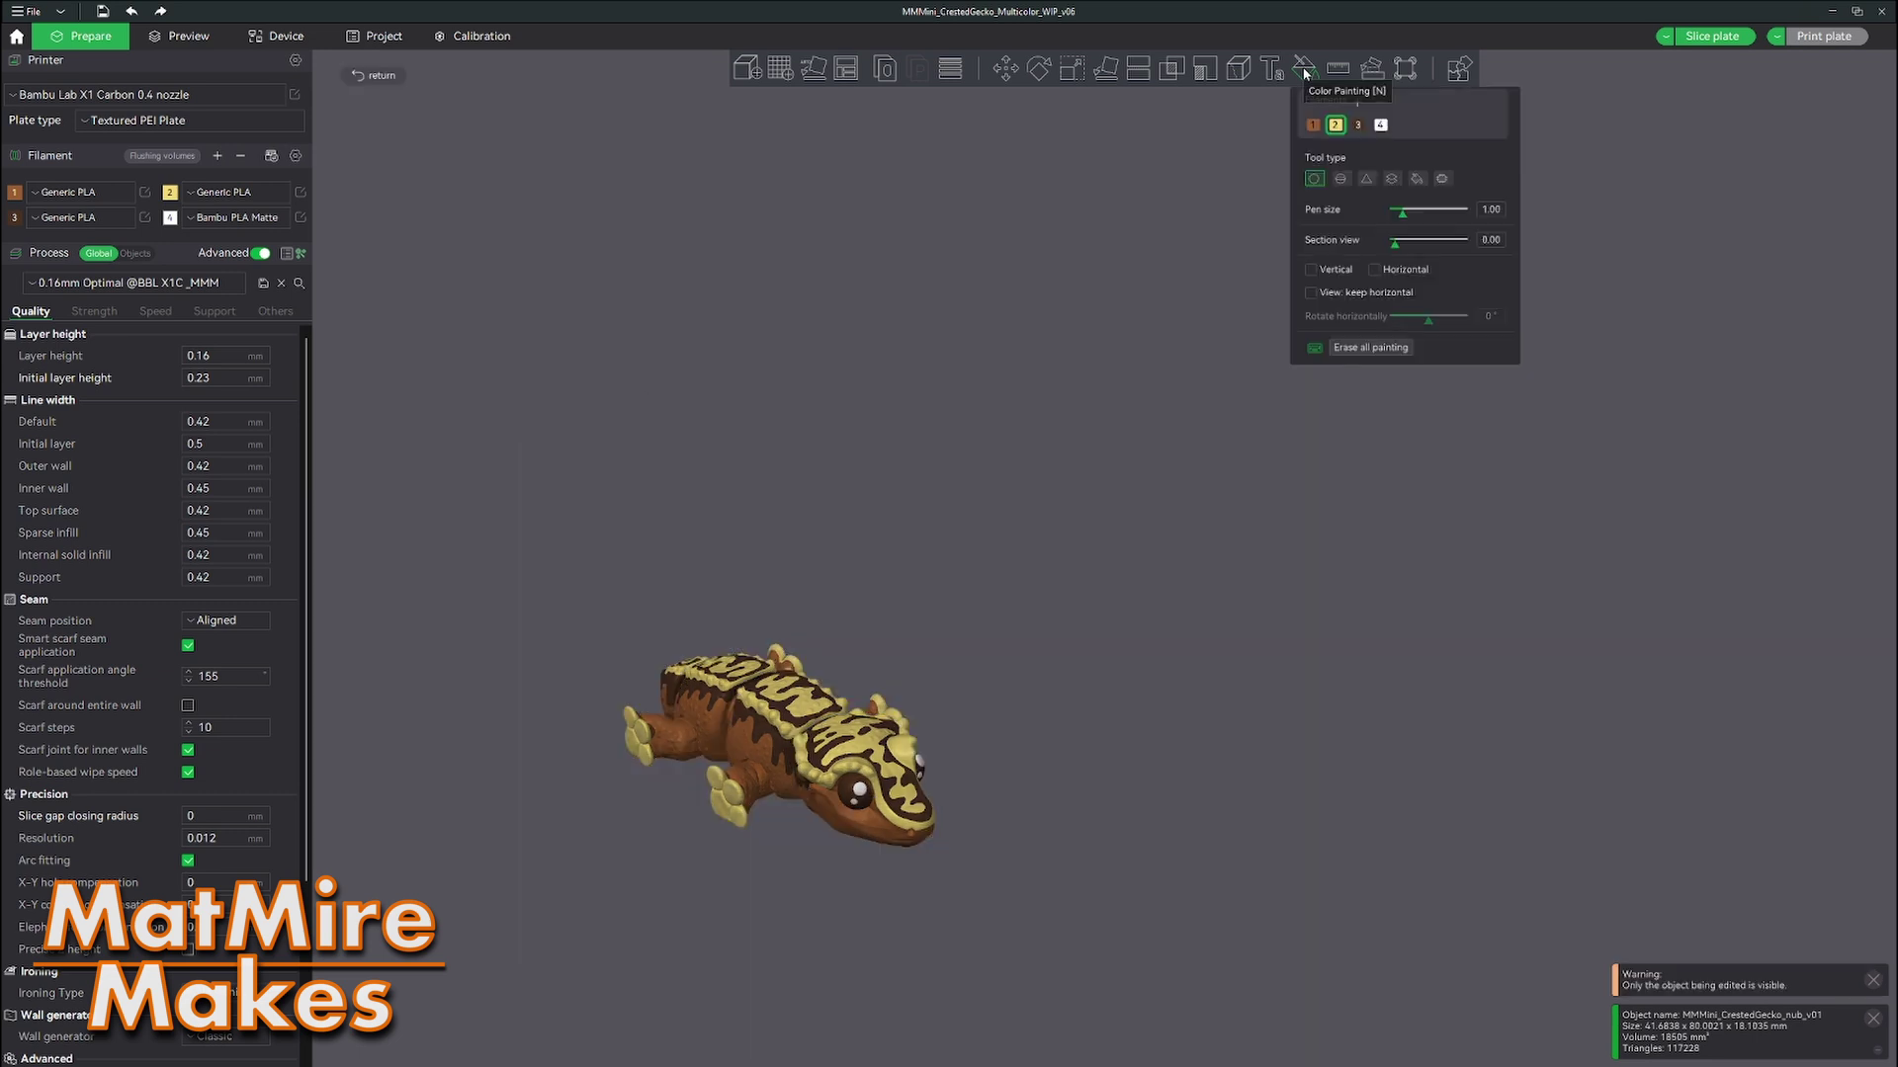
pyautogui.click(1312, 125)
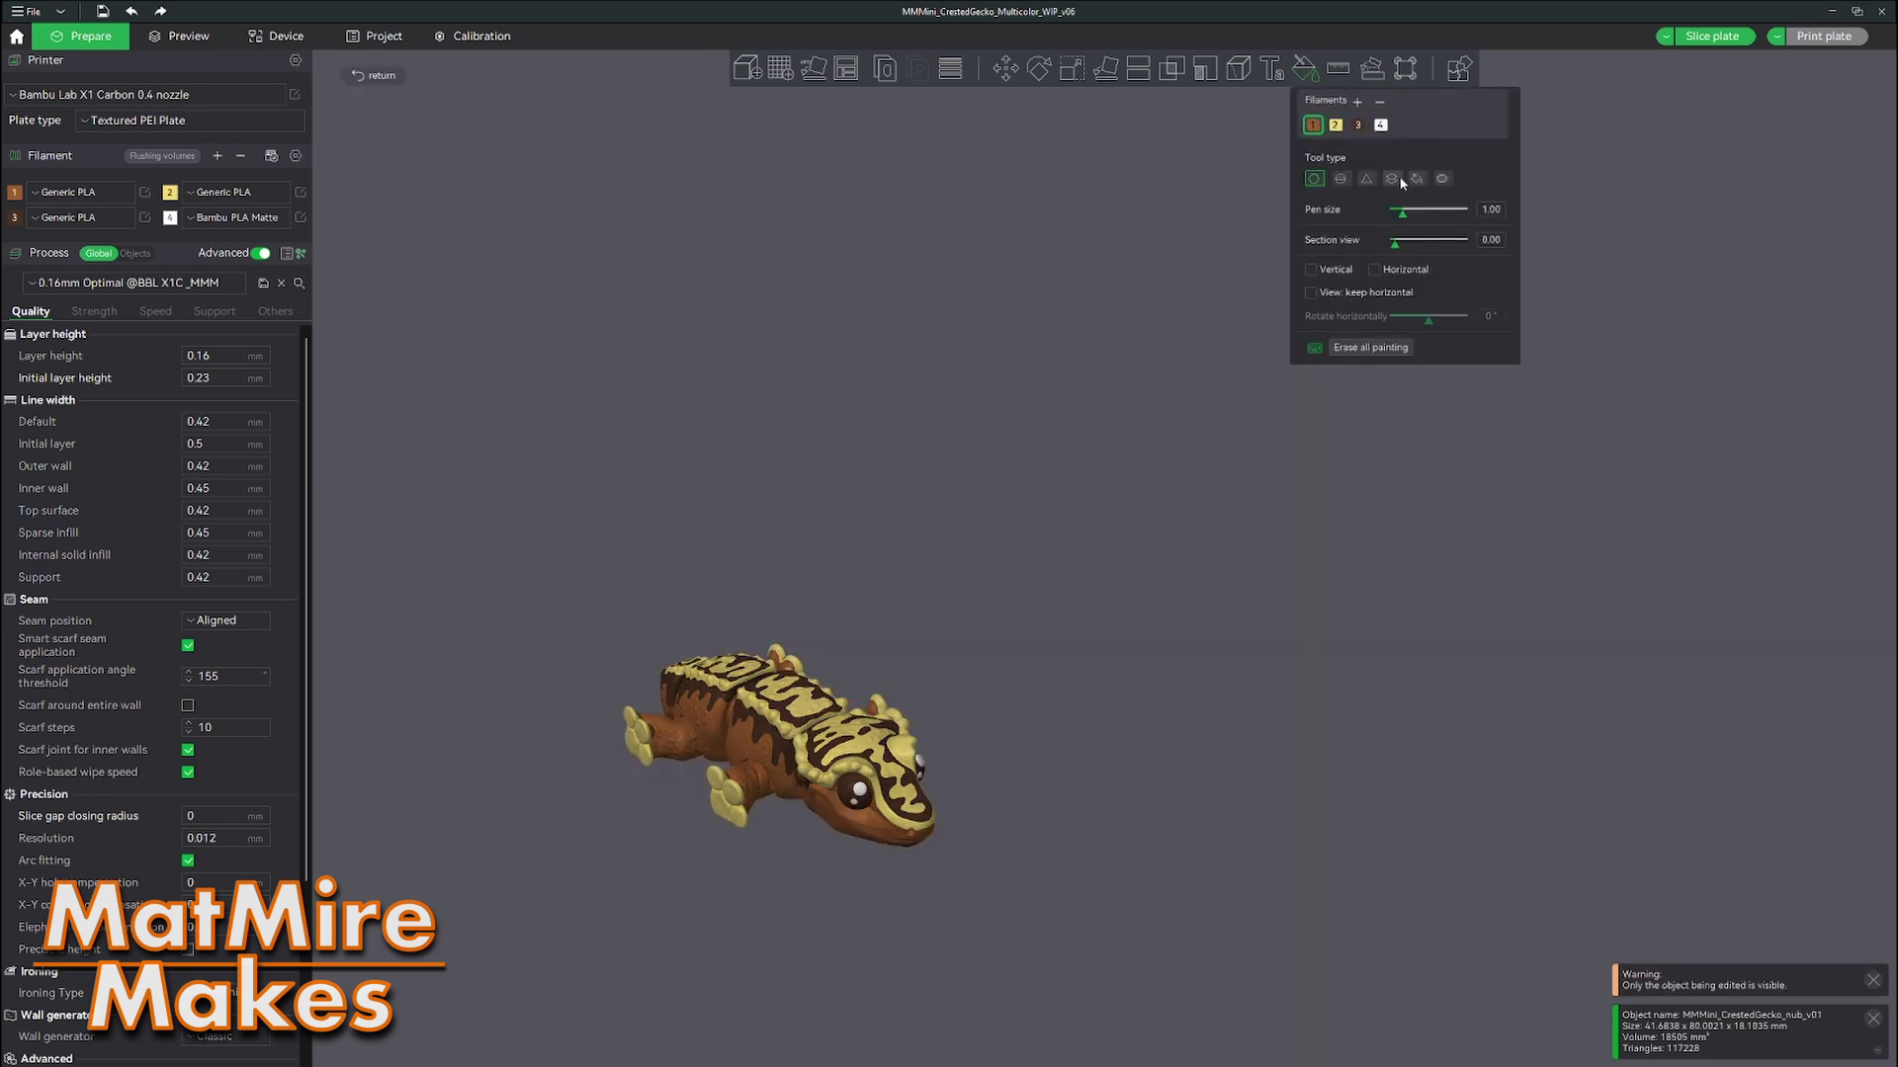
pyautogui.click(1417, 179)
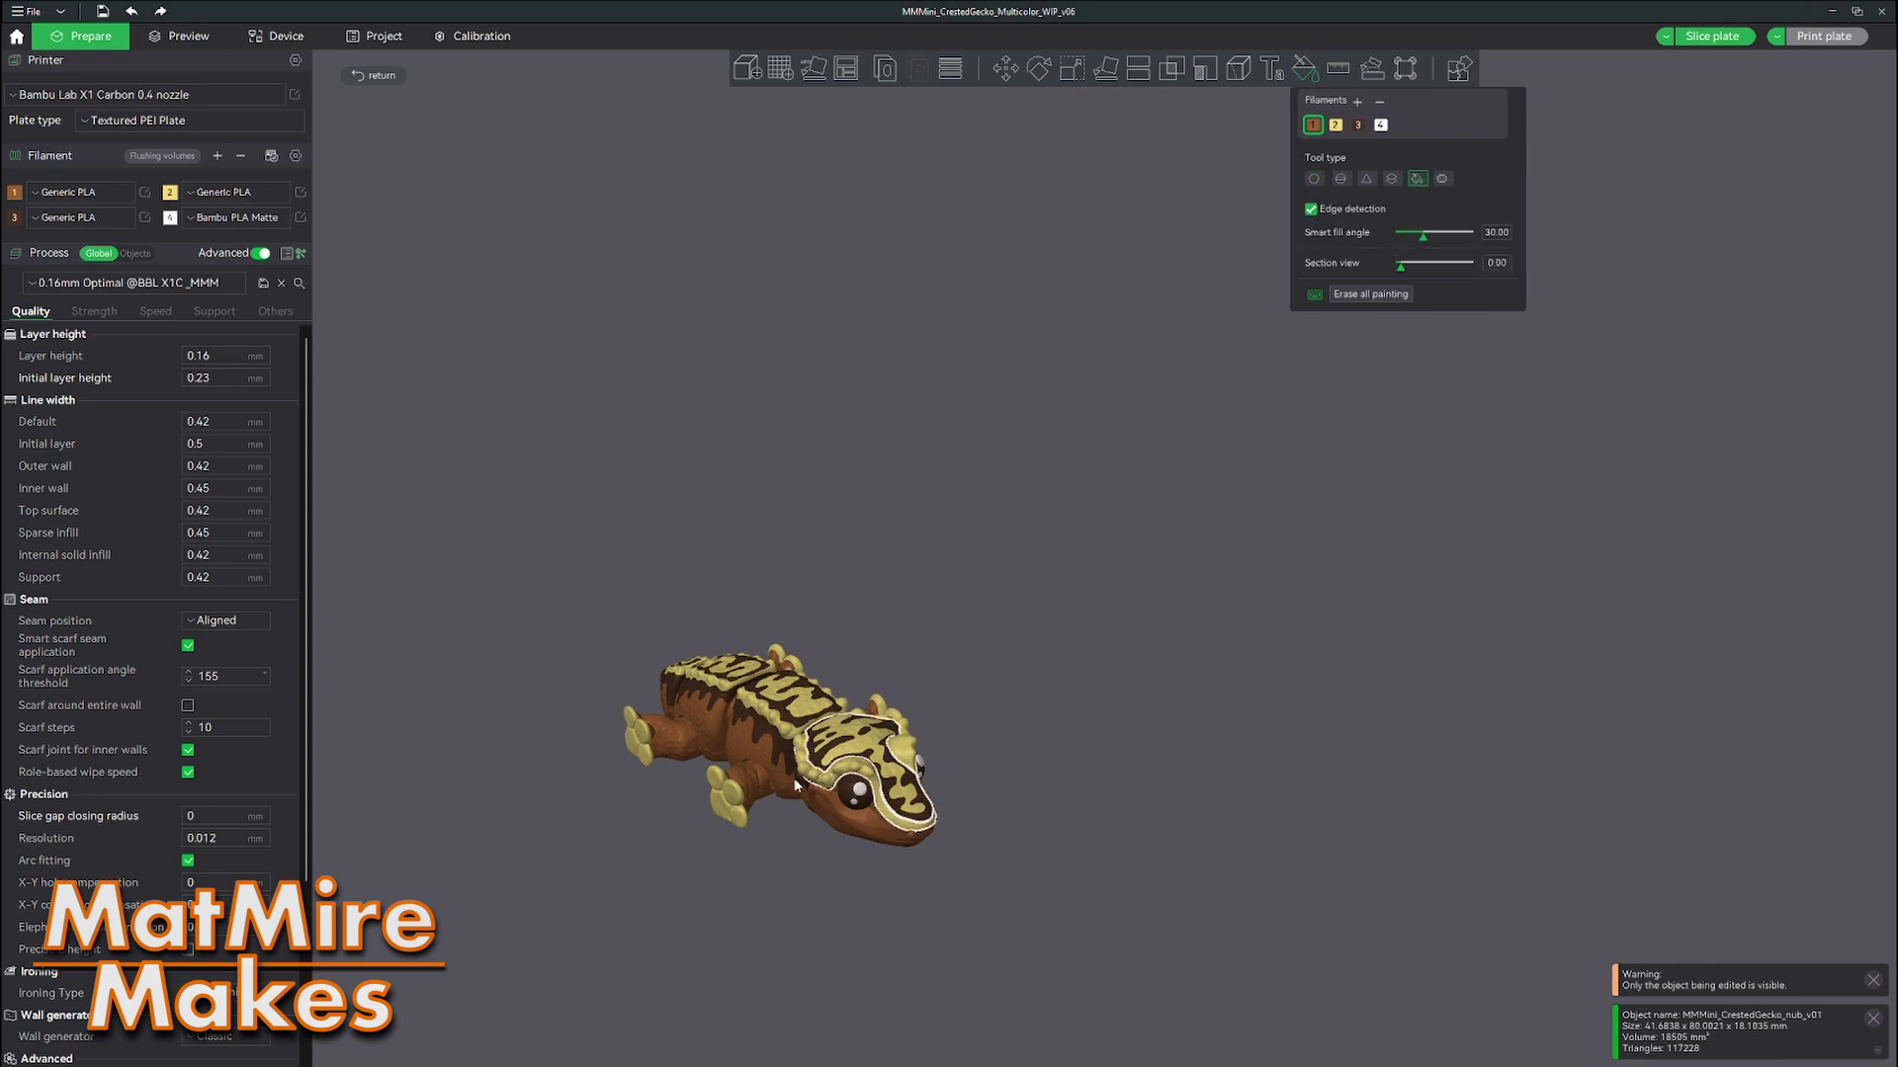
# Step: Adjust the Fill tool's smart fill angle, trying 9 before settling on 27
pyautogui.moveTo(1422, 235); pyautogui.dragTo(1408, 240)
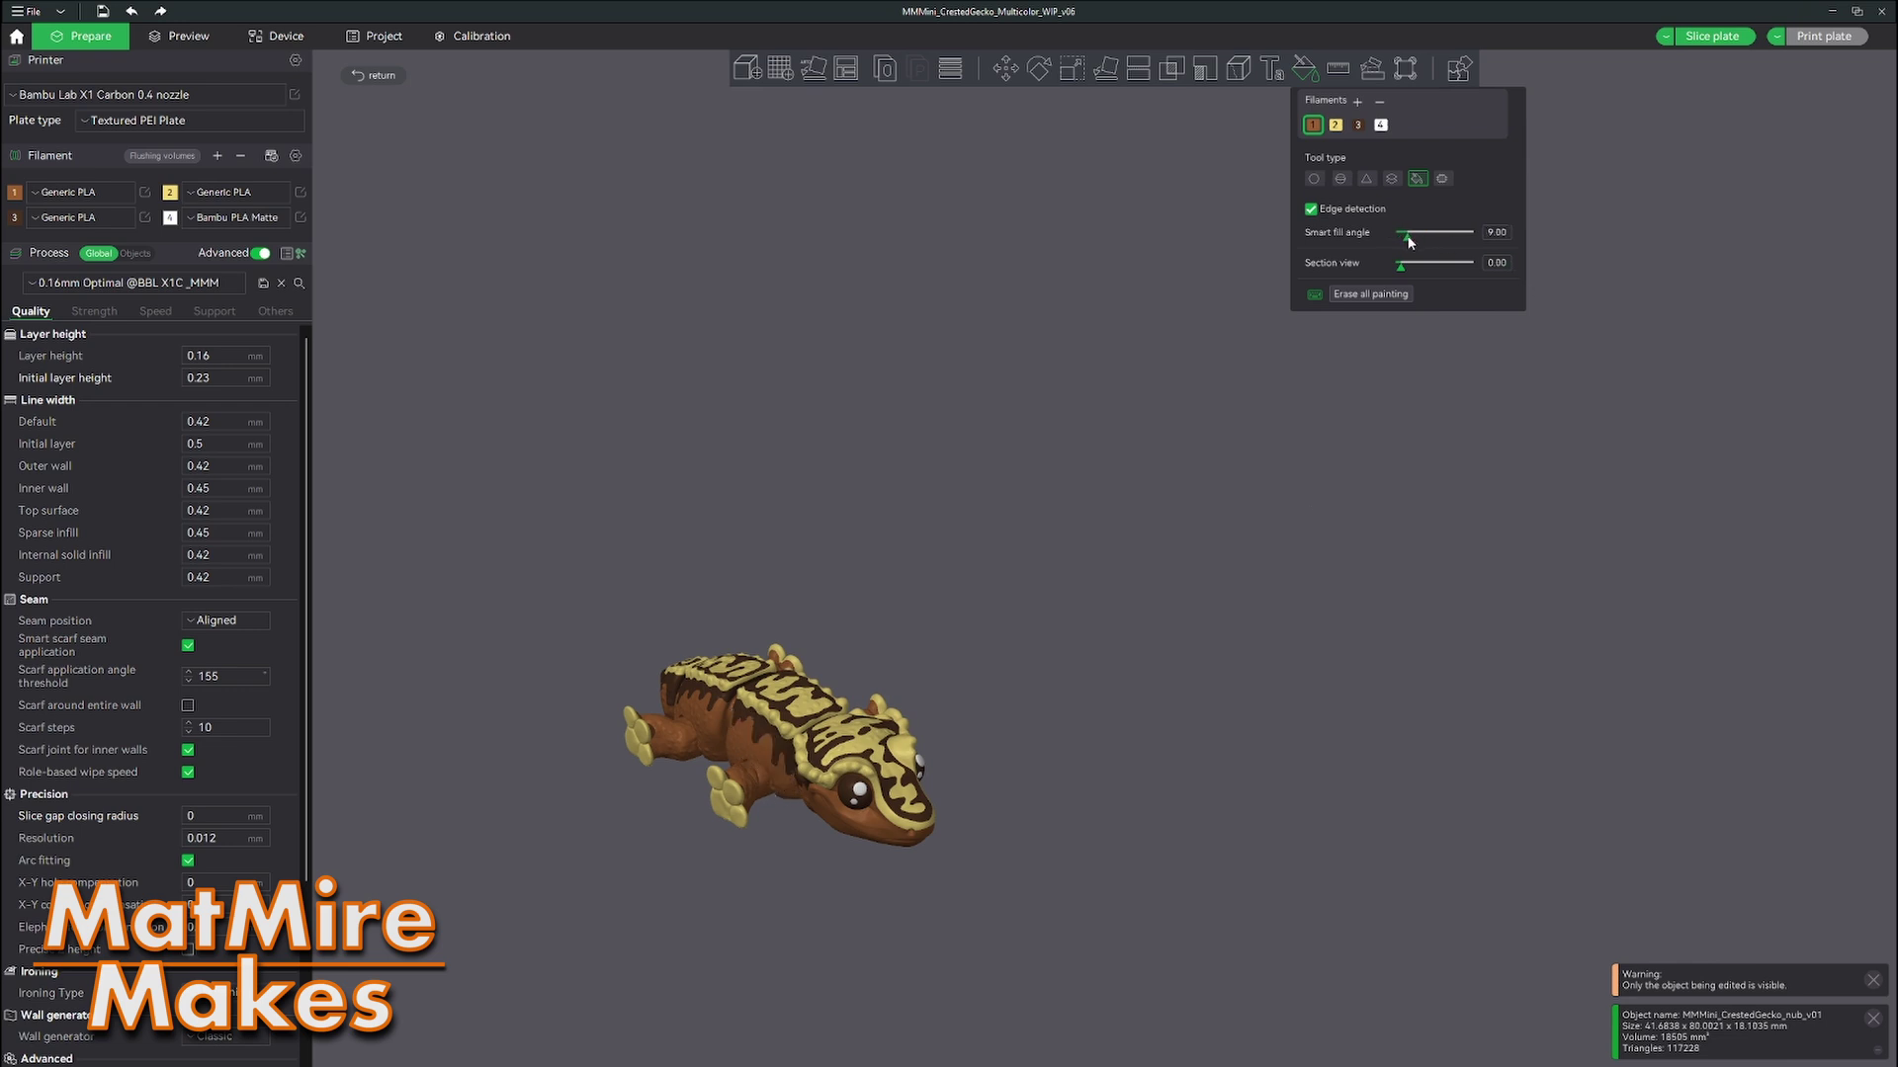
pyautogui.scroll(10, 817, 746)
pyautogui.scroll(4, 1148, 552)
pyautogui.moveTo(1243, 541); pyautogui.dragTo(1611, 537, button='right')
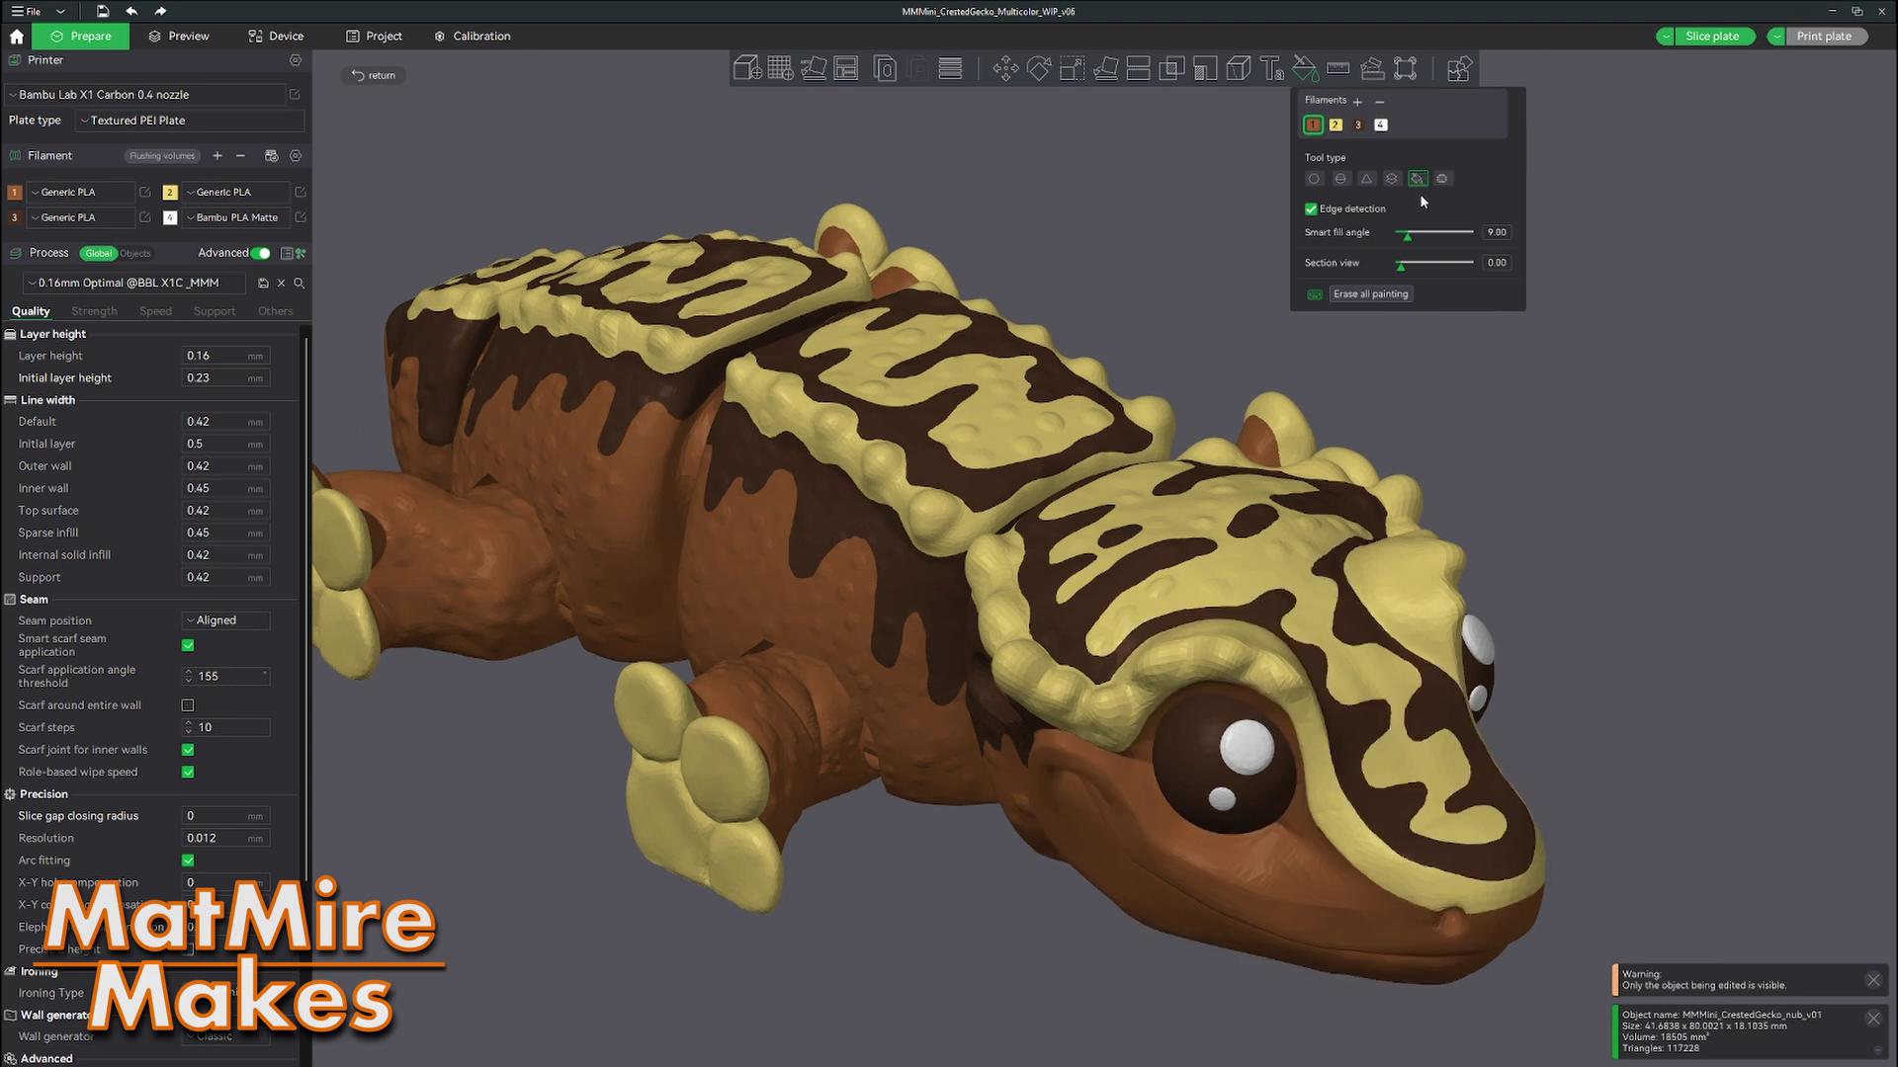
pyautogui.moveTo(1410, 241); pyautogui.dragTo(1423, 243)
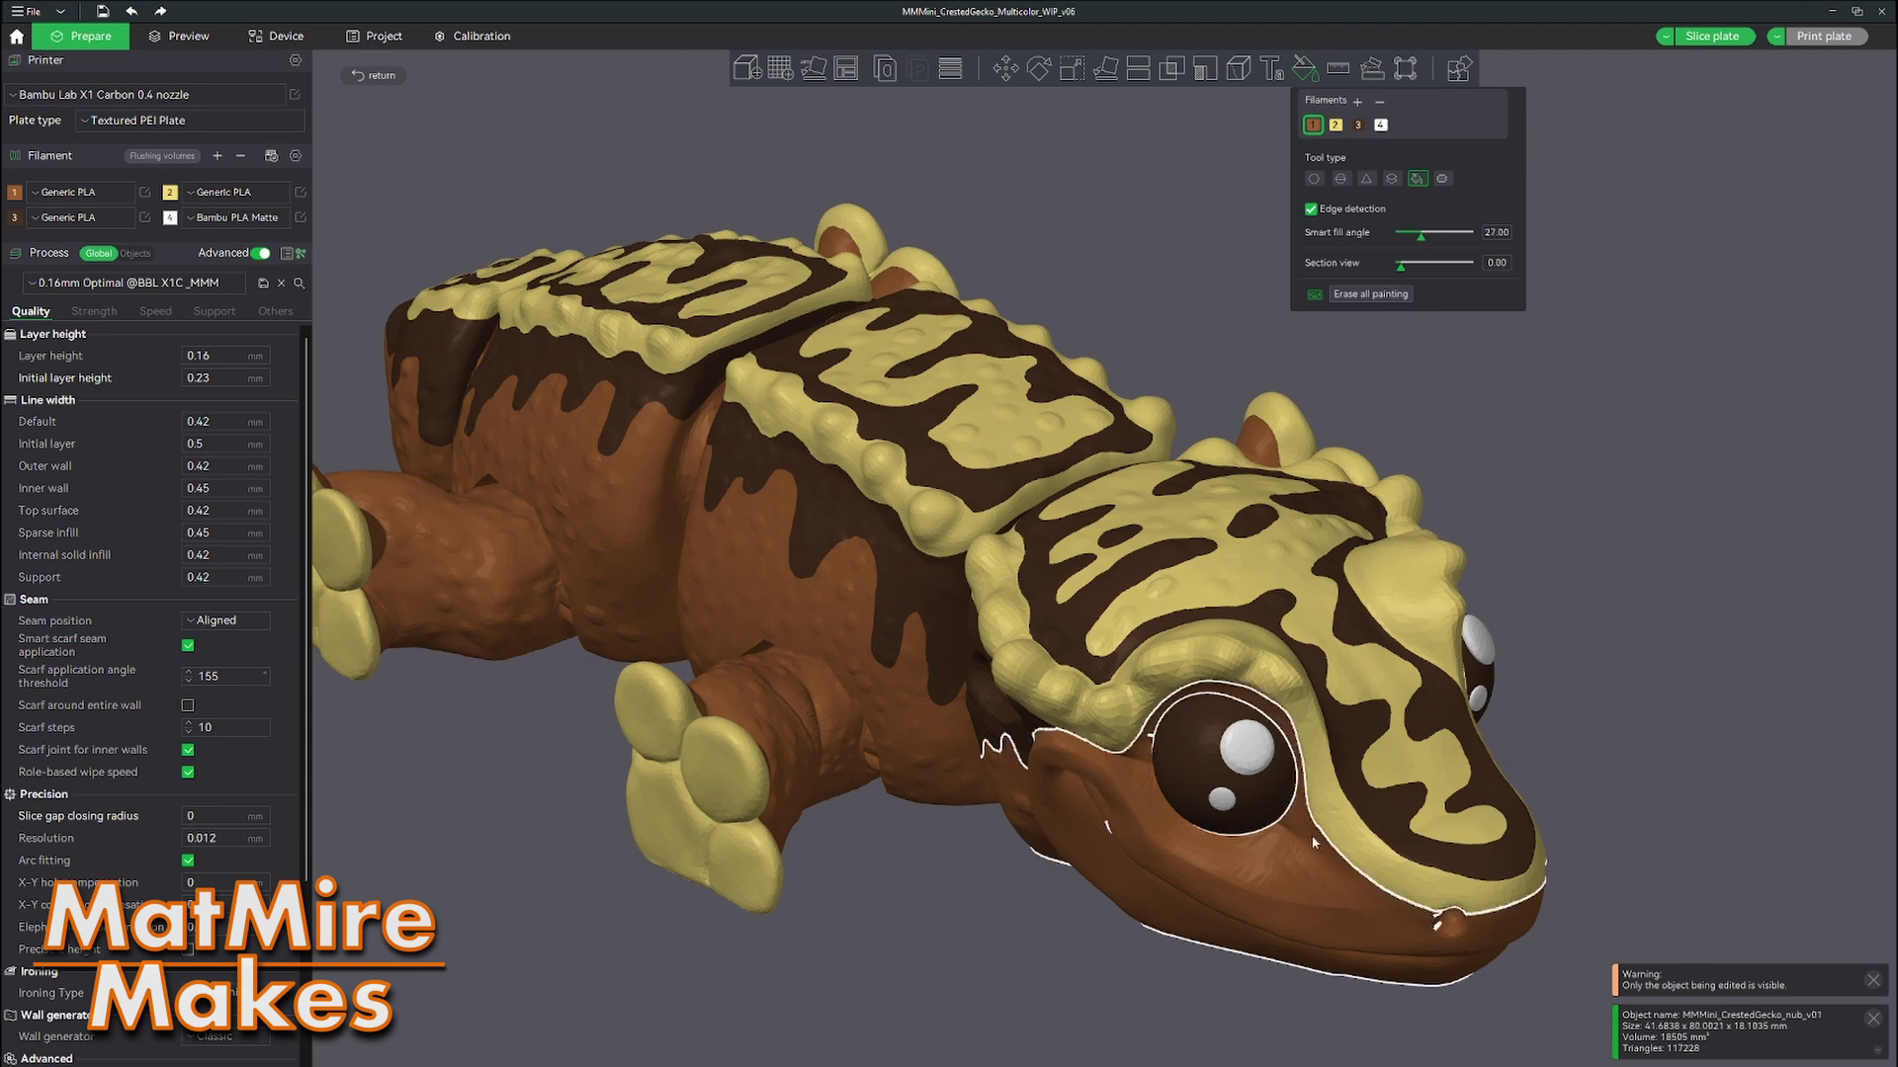
pyautogui.scroll(-3, 1314, 842)
pyautogui.scroll(-1, 1332, 559)
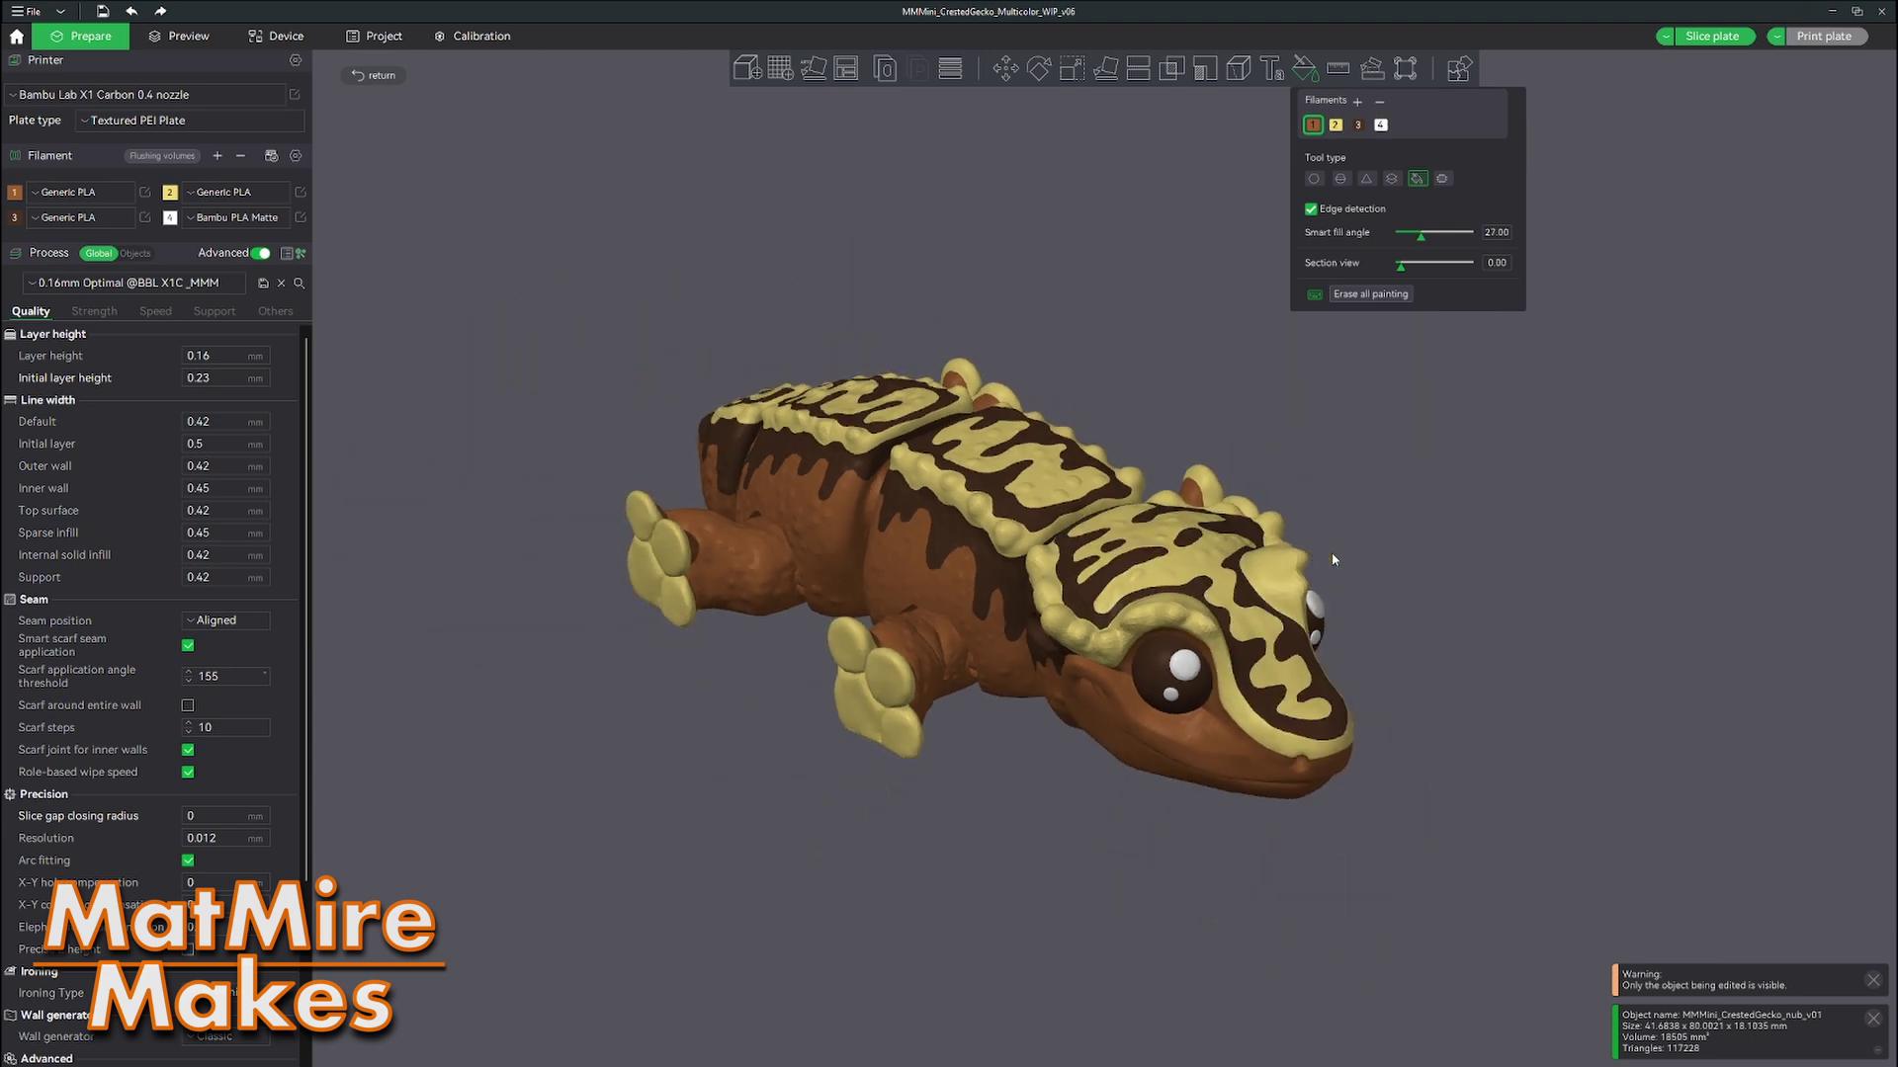
pyautogui.moveTo(1390, 492); pyautogui.dragTo(1385, 541)
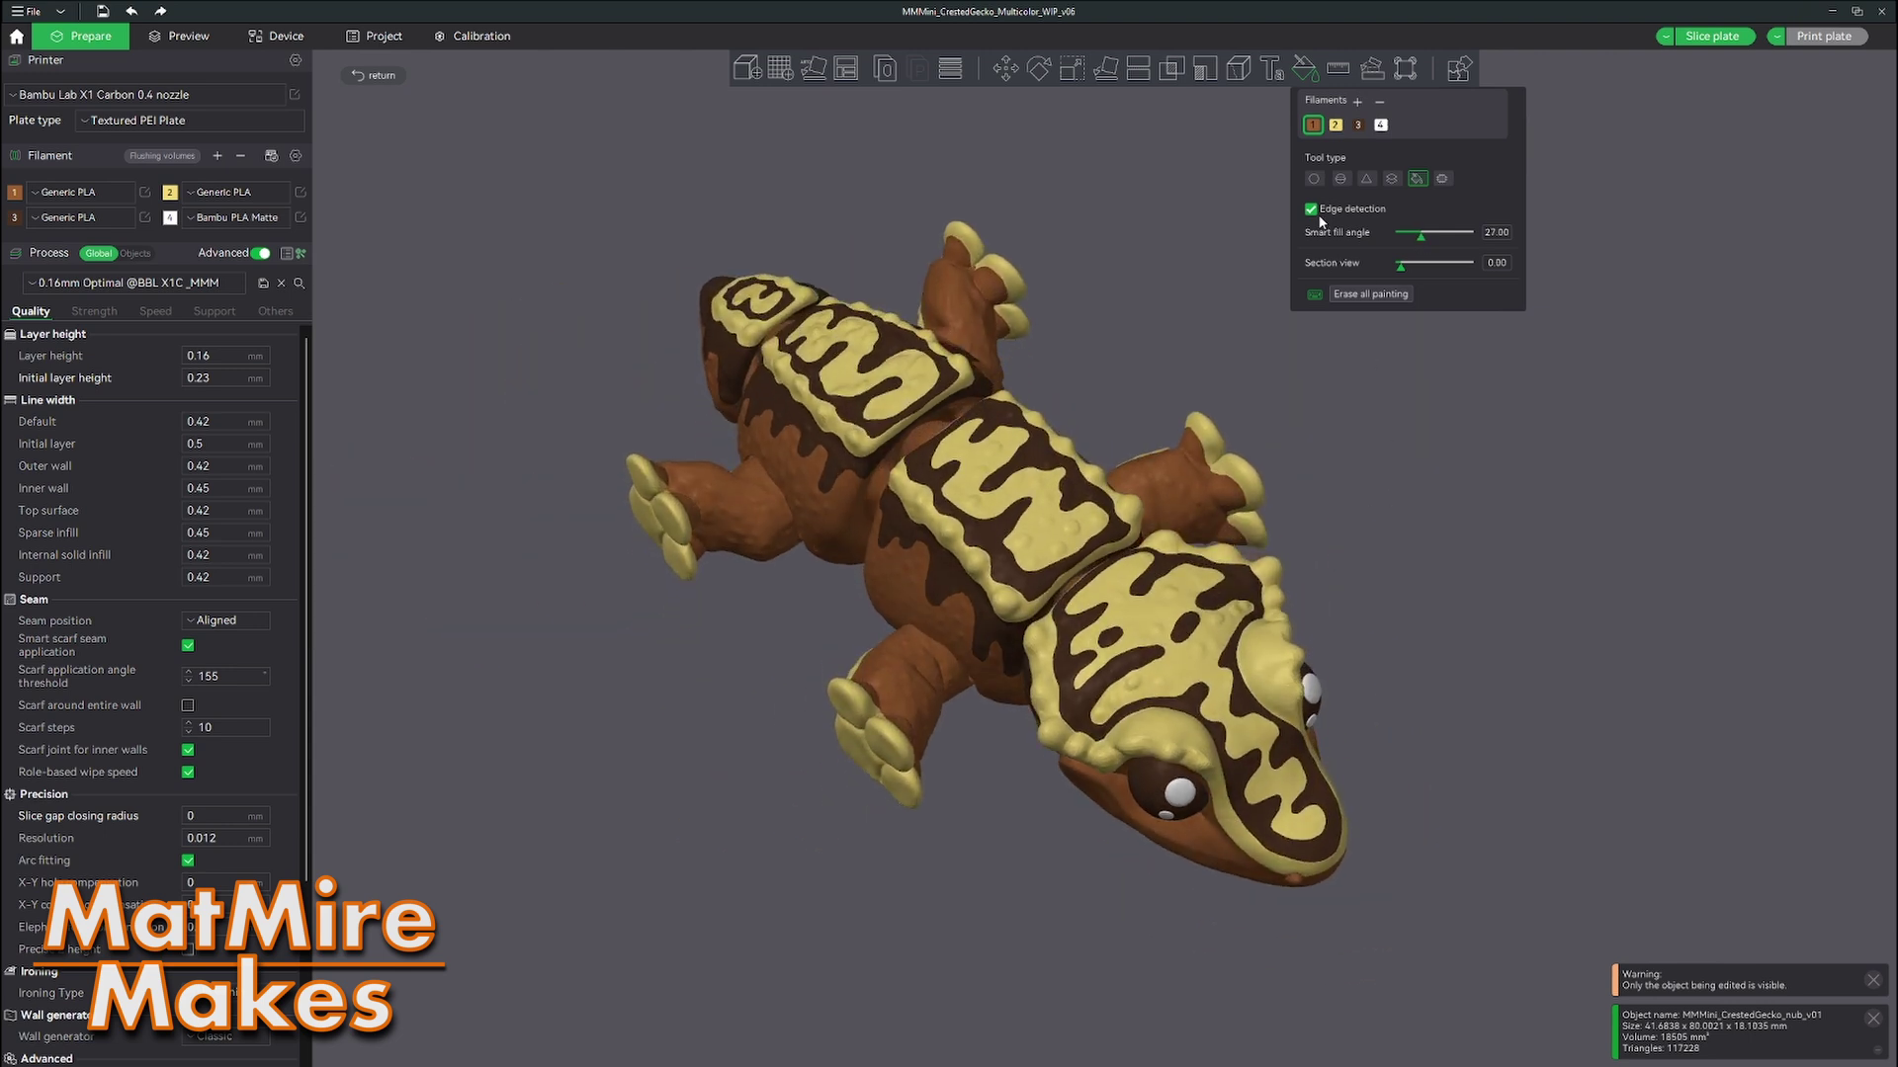
# Step: Turn off edge detection and fill the dark brown markings on top of the gecko's head and back segments with filament 1
pyautogui.click(1310, 209)
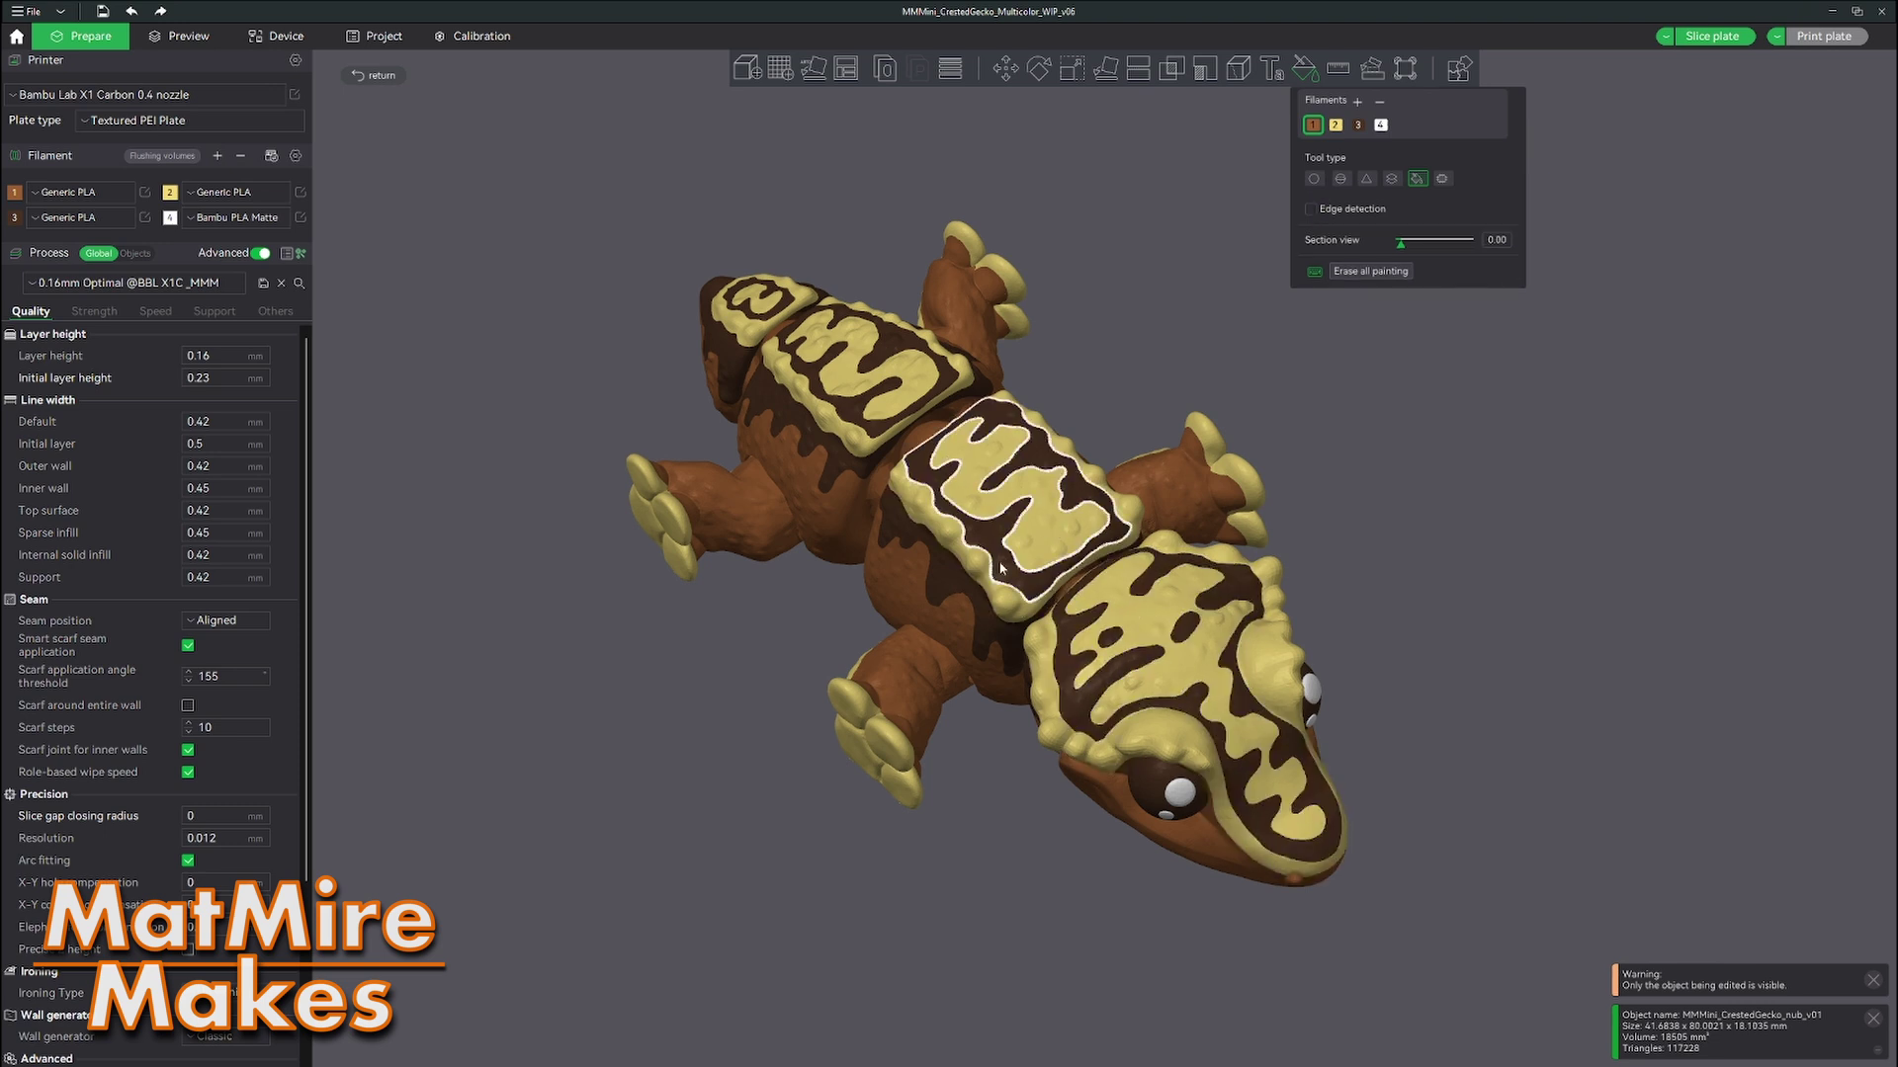
pyautogui.moveTo(969, 725); pyautogui.dragTo(977, 593)
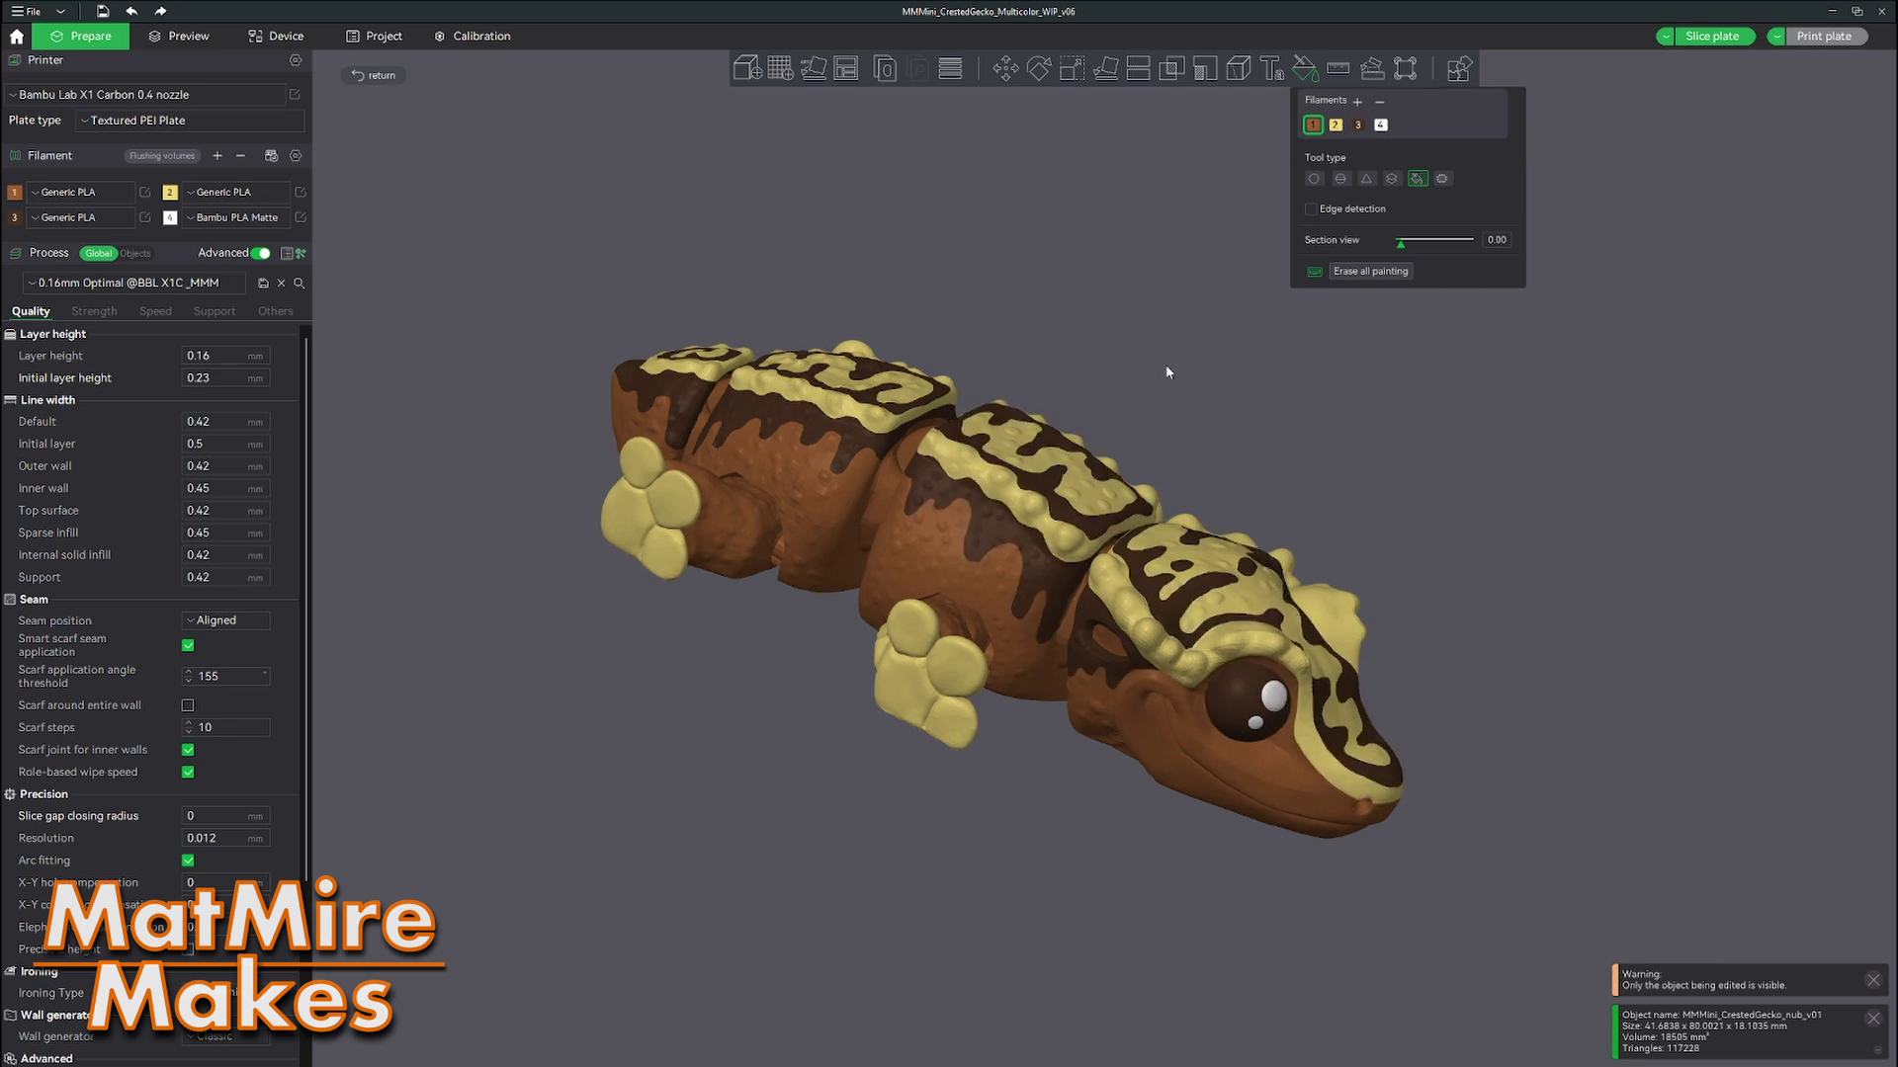
pyautogui.moveTo(1165, 363)
pyautogui.mouseDown()
pyautogui.moveTo(1144, 398)
pyautogui.moveTo(1553, 647)
pyautogui.mouseUp()
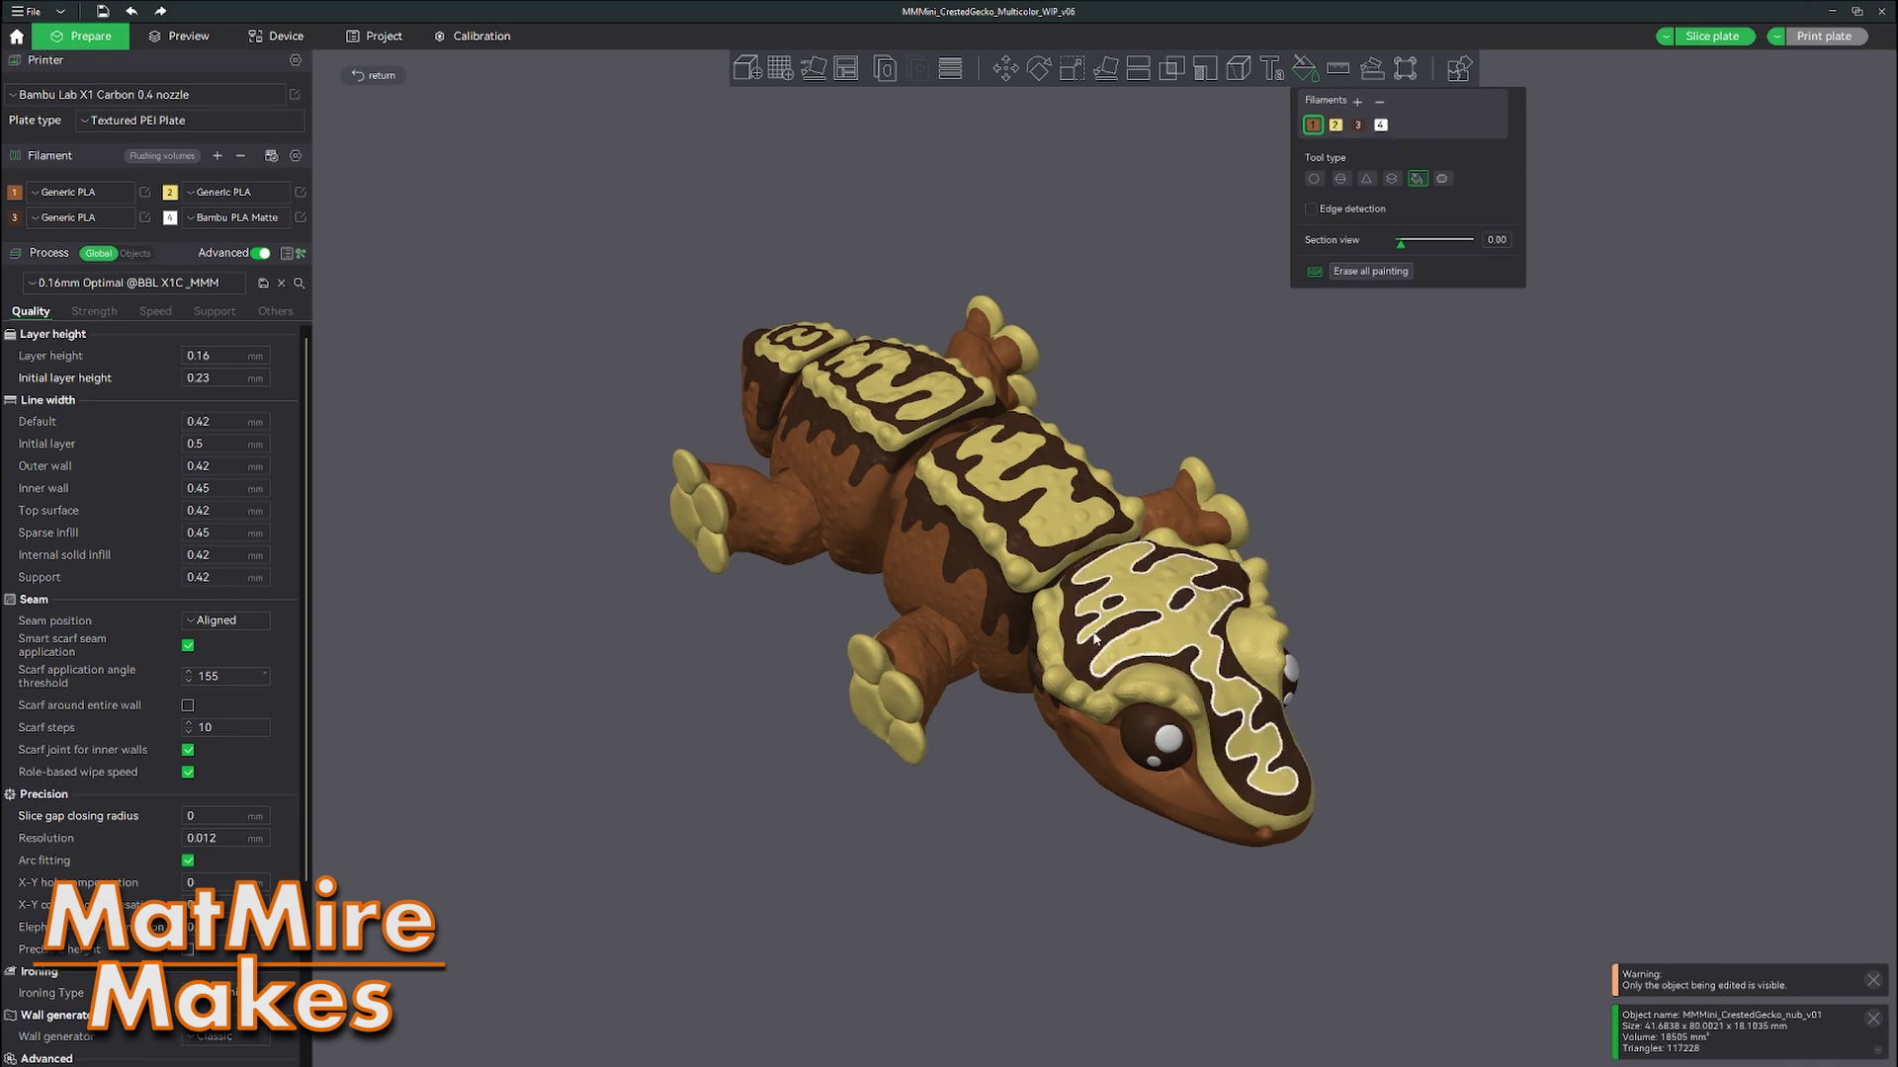
pyautogui.click(1144, 613)
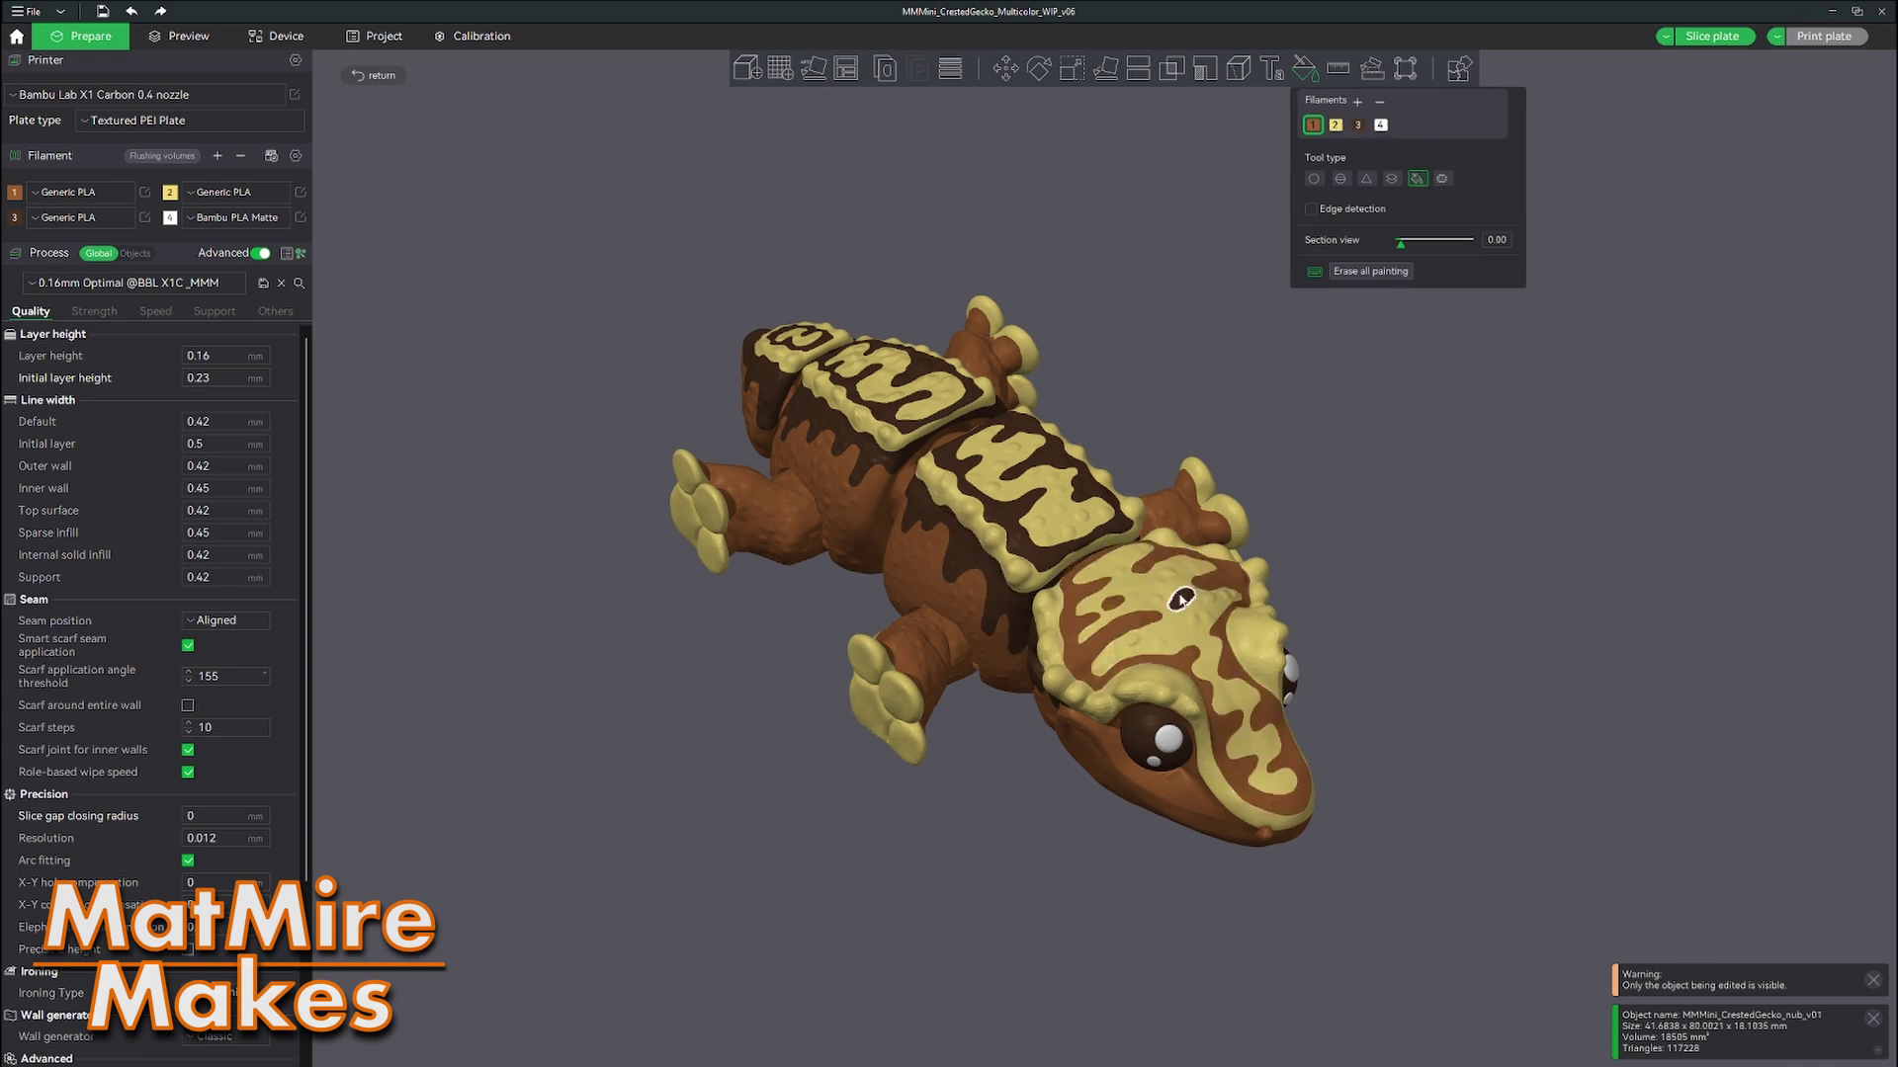
pyautogui.click(1019, 548)
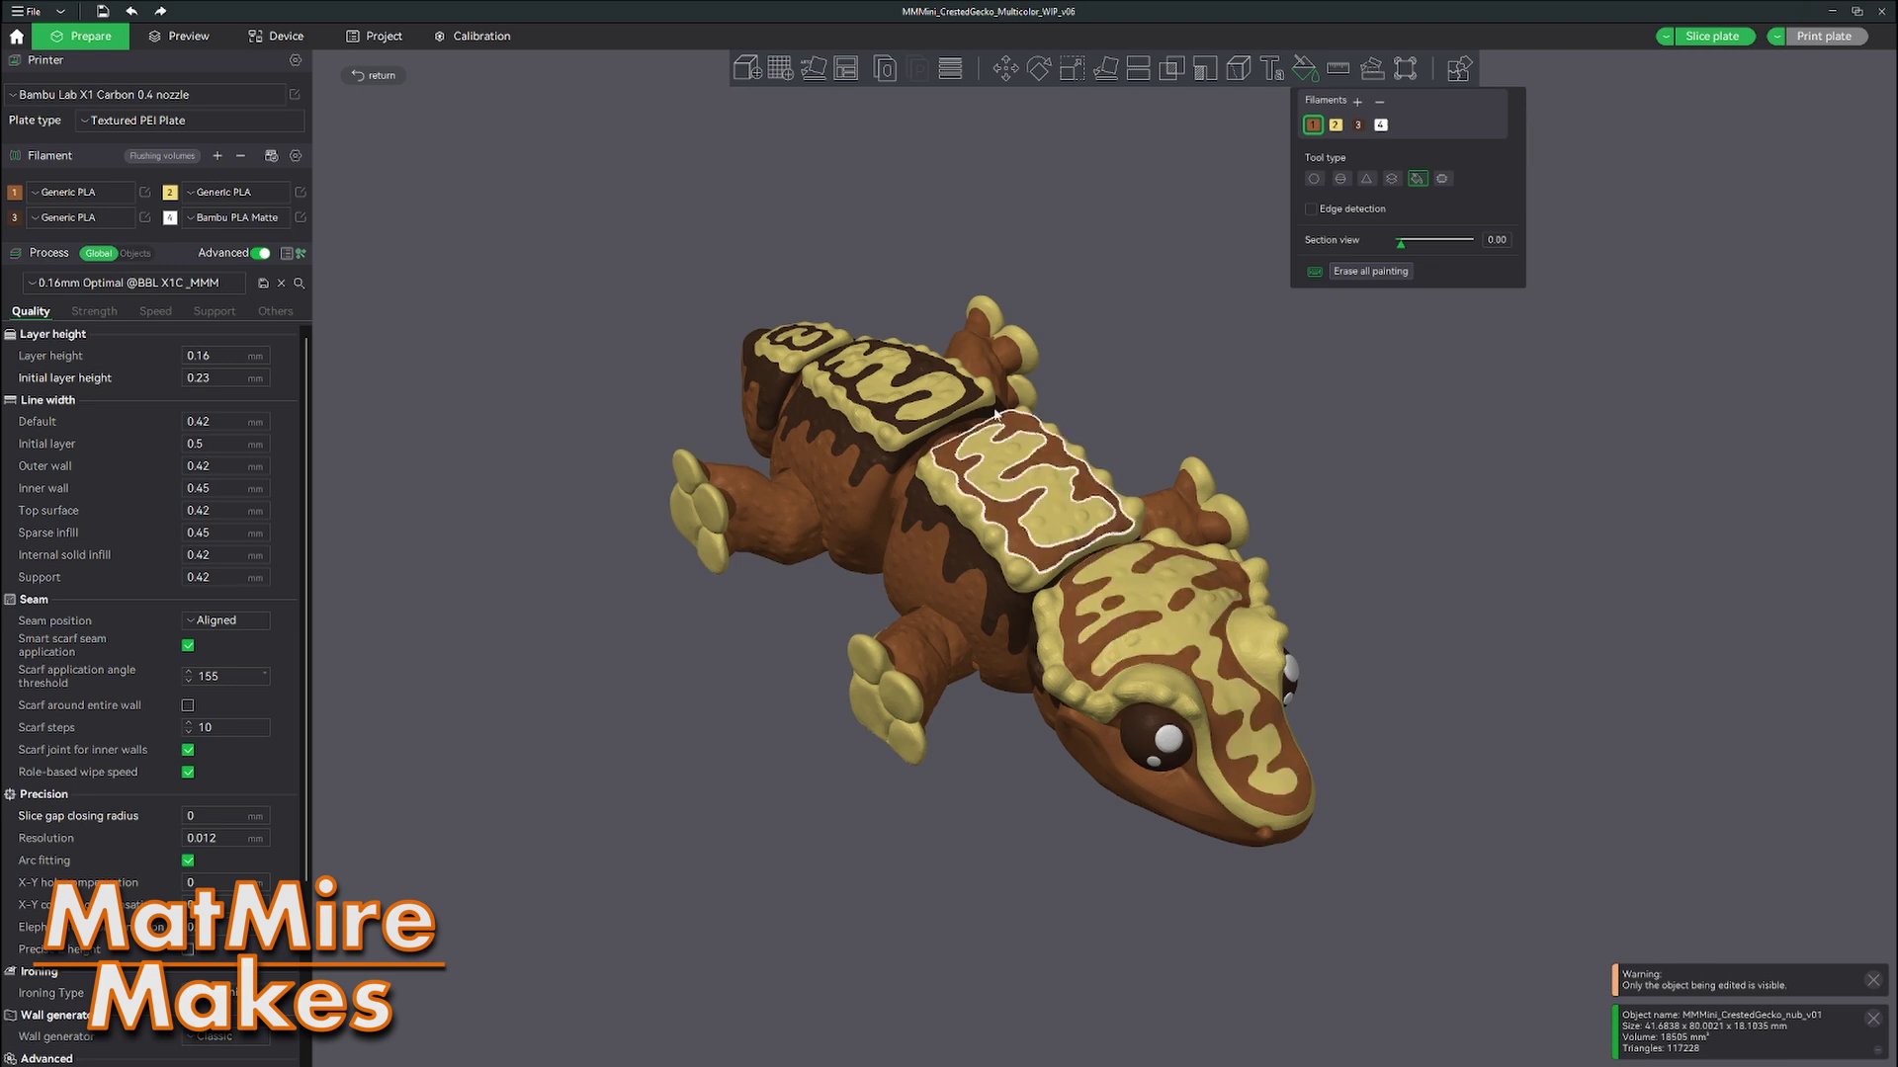
pyautogui.click(890, 415)
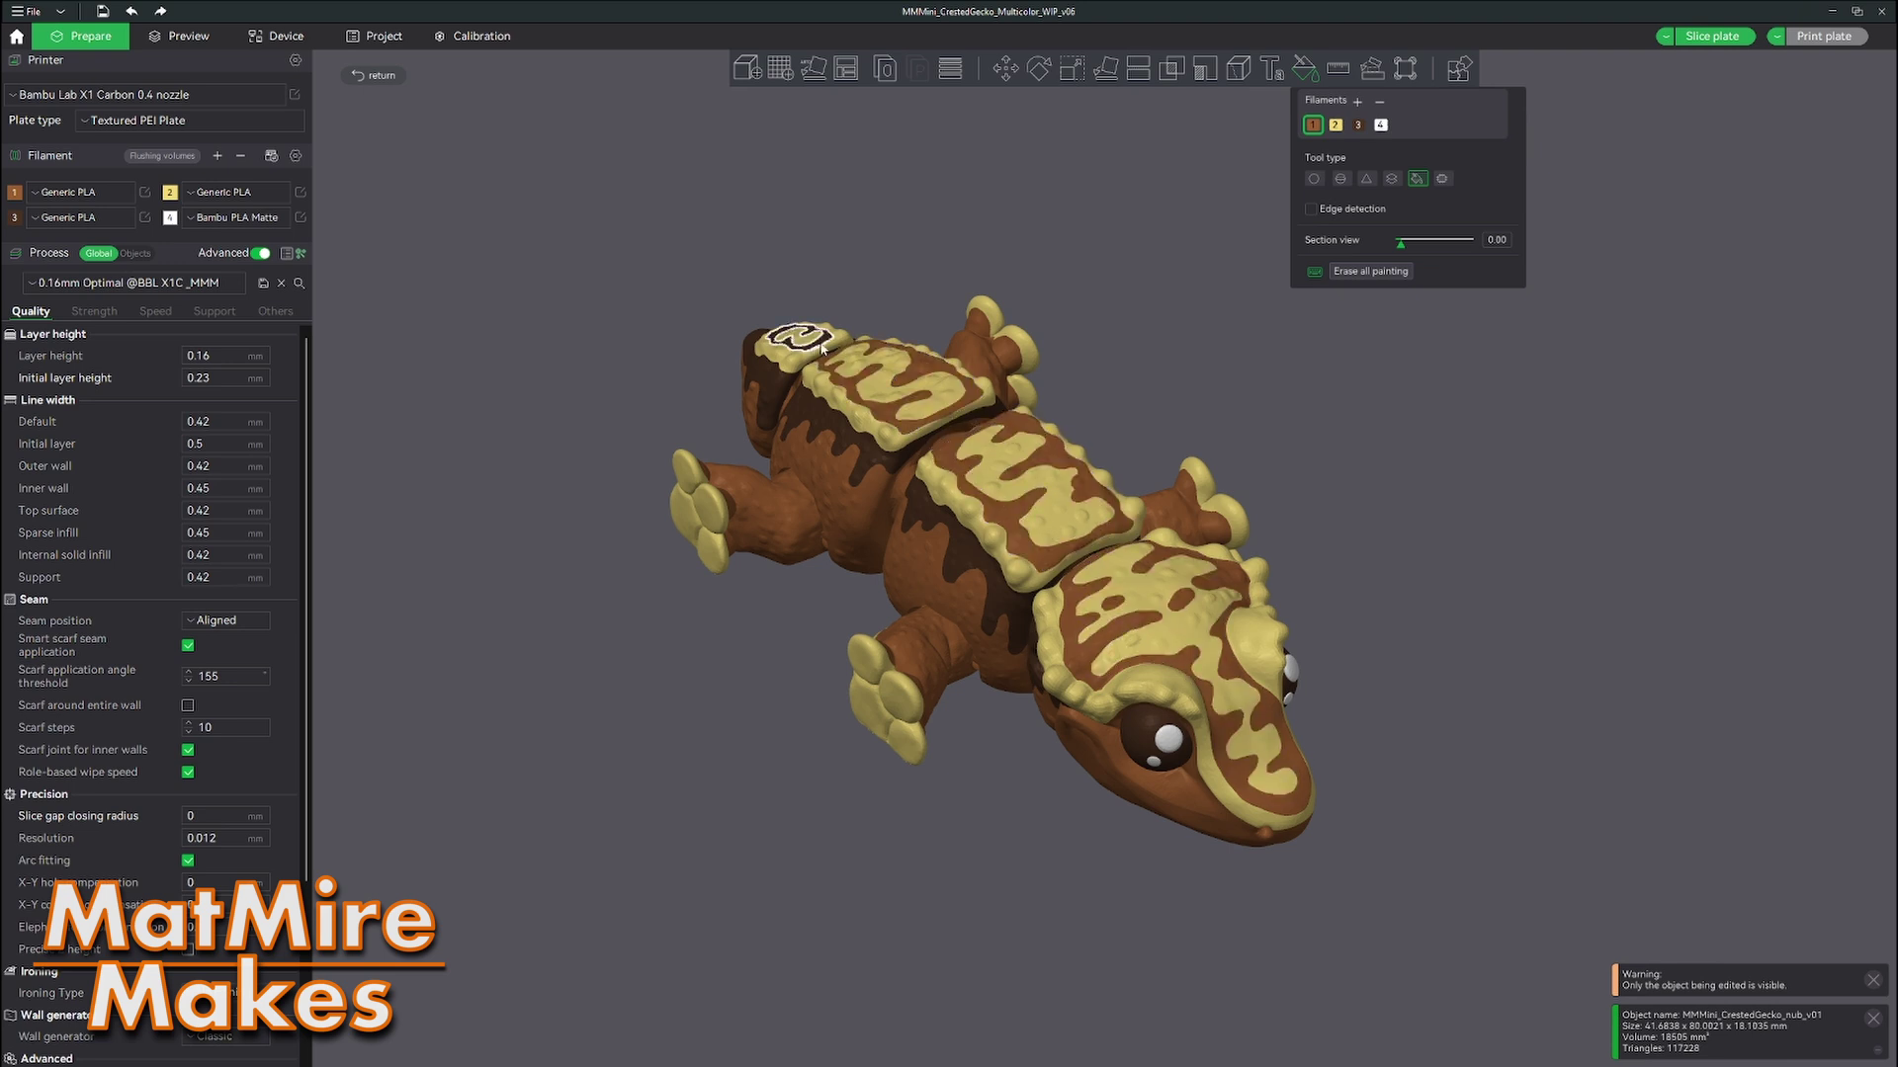
pyautogui.click(830, 343)
pyautogui.scroll(-3, 968, 372)
pyautogui.moveTo(1088, 360); pyautogui.dragTo(1280, 143)
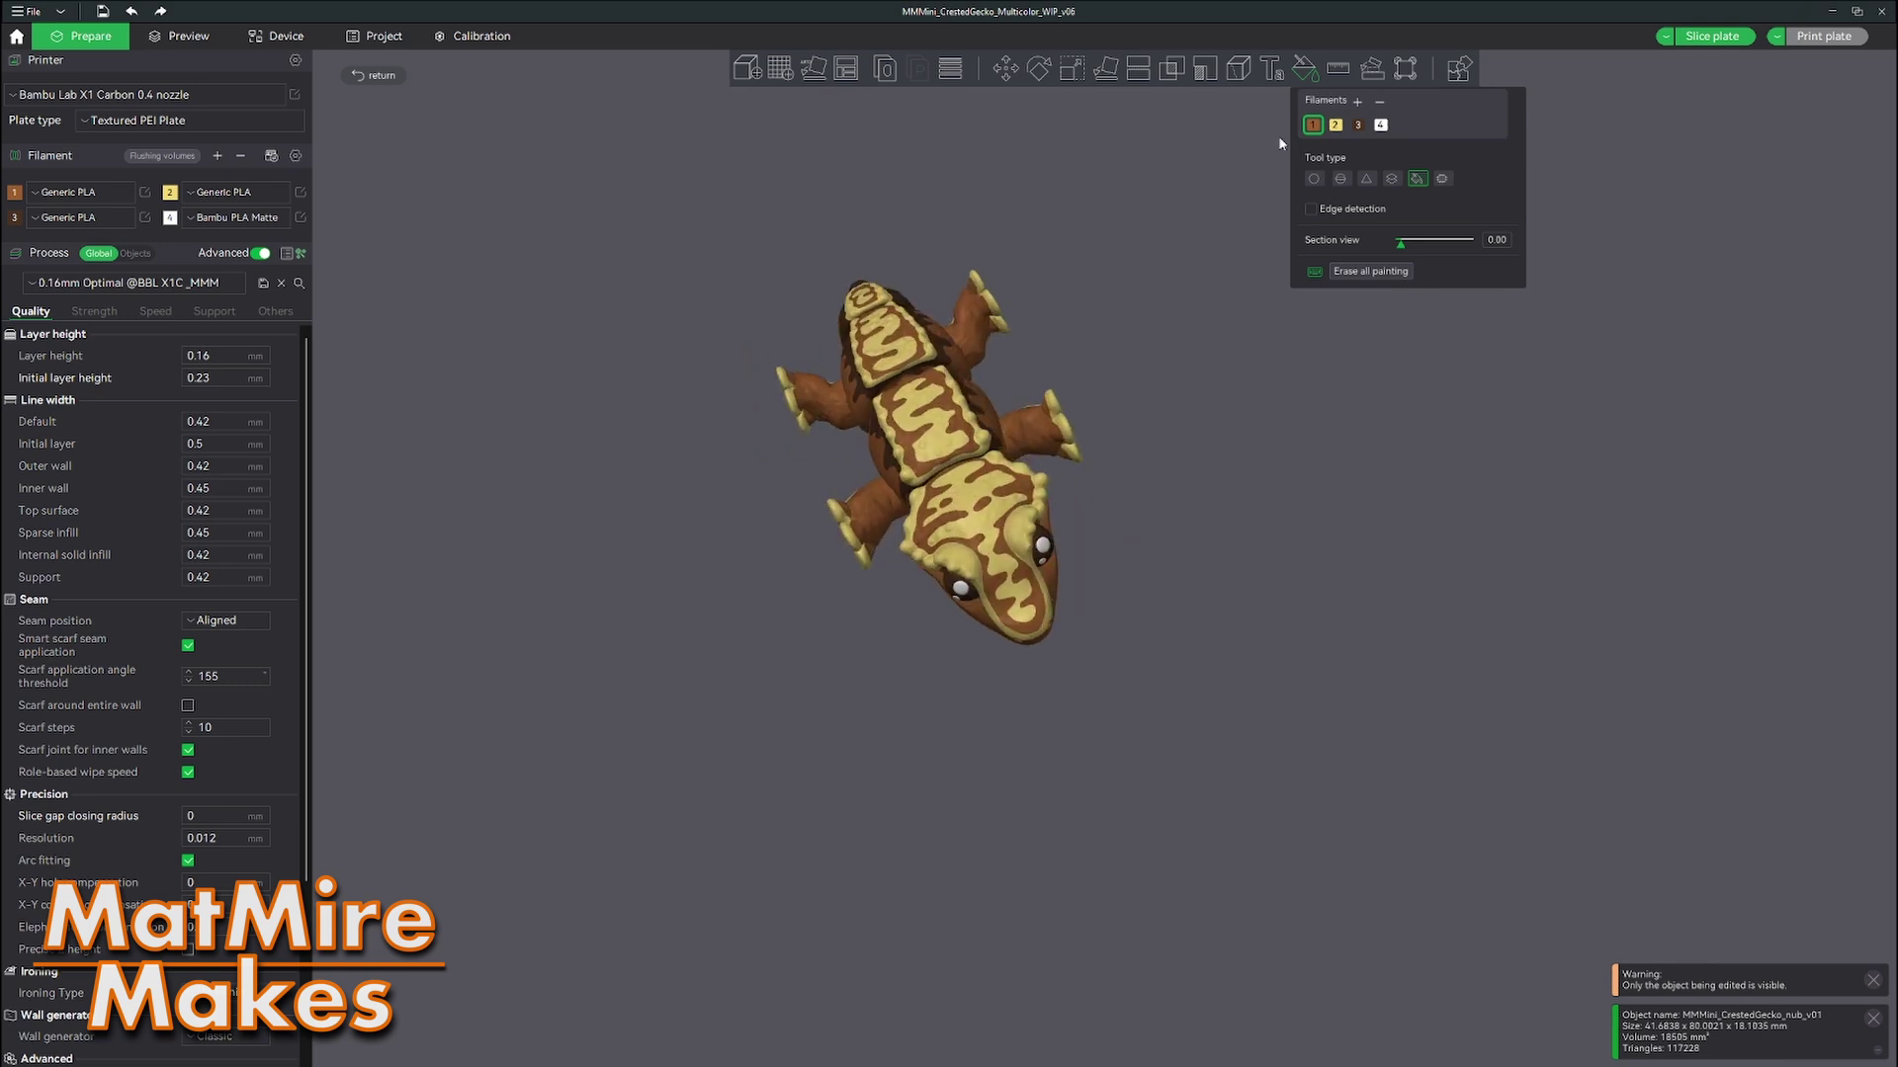
pyautogui.click(1309, 71)
# Step: Color-paint the tailless keychain gecko, filling the dark markings on top of its head and back segments with yellow filament 2
pyautogui.moveTo(1305, 691); pyautogui.dragTo(1484, 463)
pyautogui.moveTo(1484, 462); pyautogui.dragTo(1115, 682, button='right')
pyautogui.moveTo(1115, 682); pyautogui.dragTo(1107, 717)
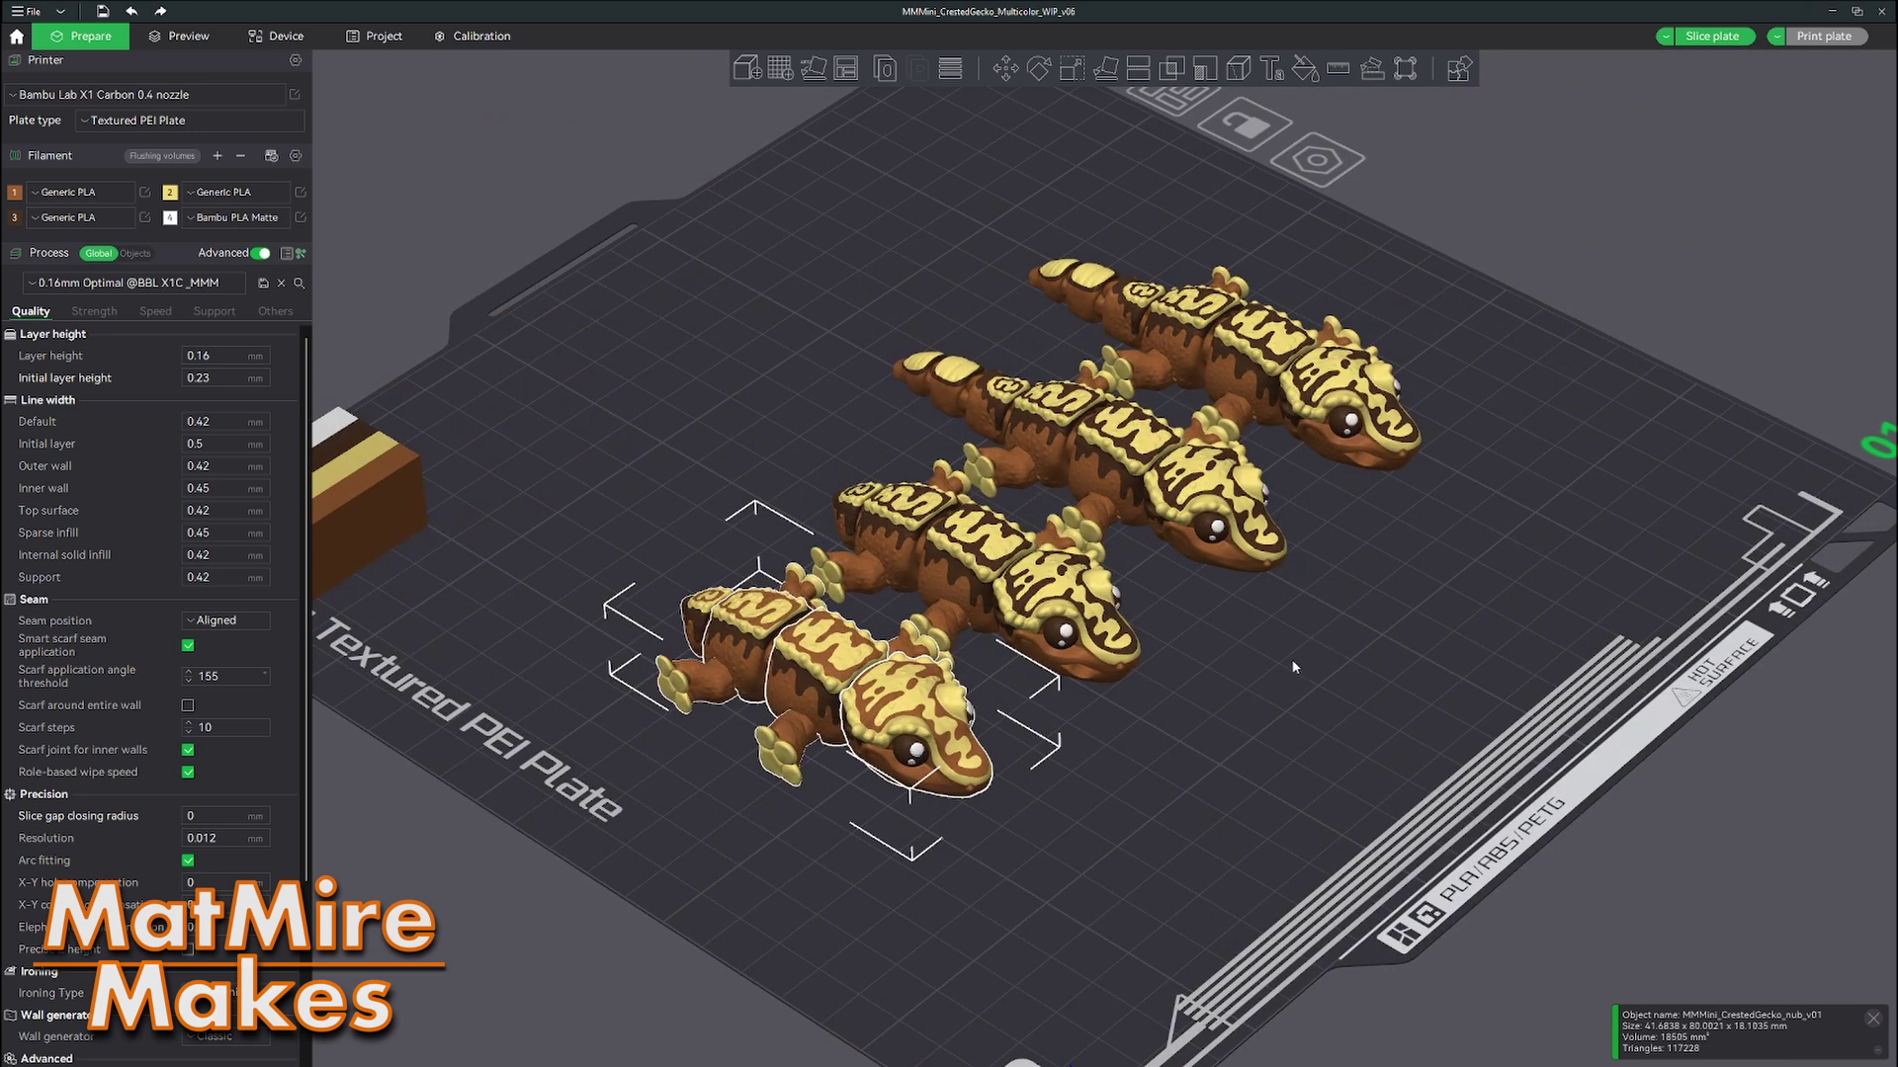
pyautogui.moveTo(1293, 667); pyautogui.dragTo(1038, 672)
pyautogui.scroll(3, 988, 658)
pyautogui.click(967, 649)
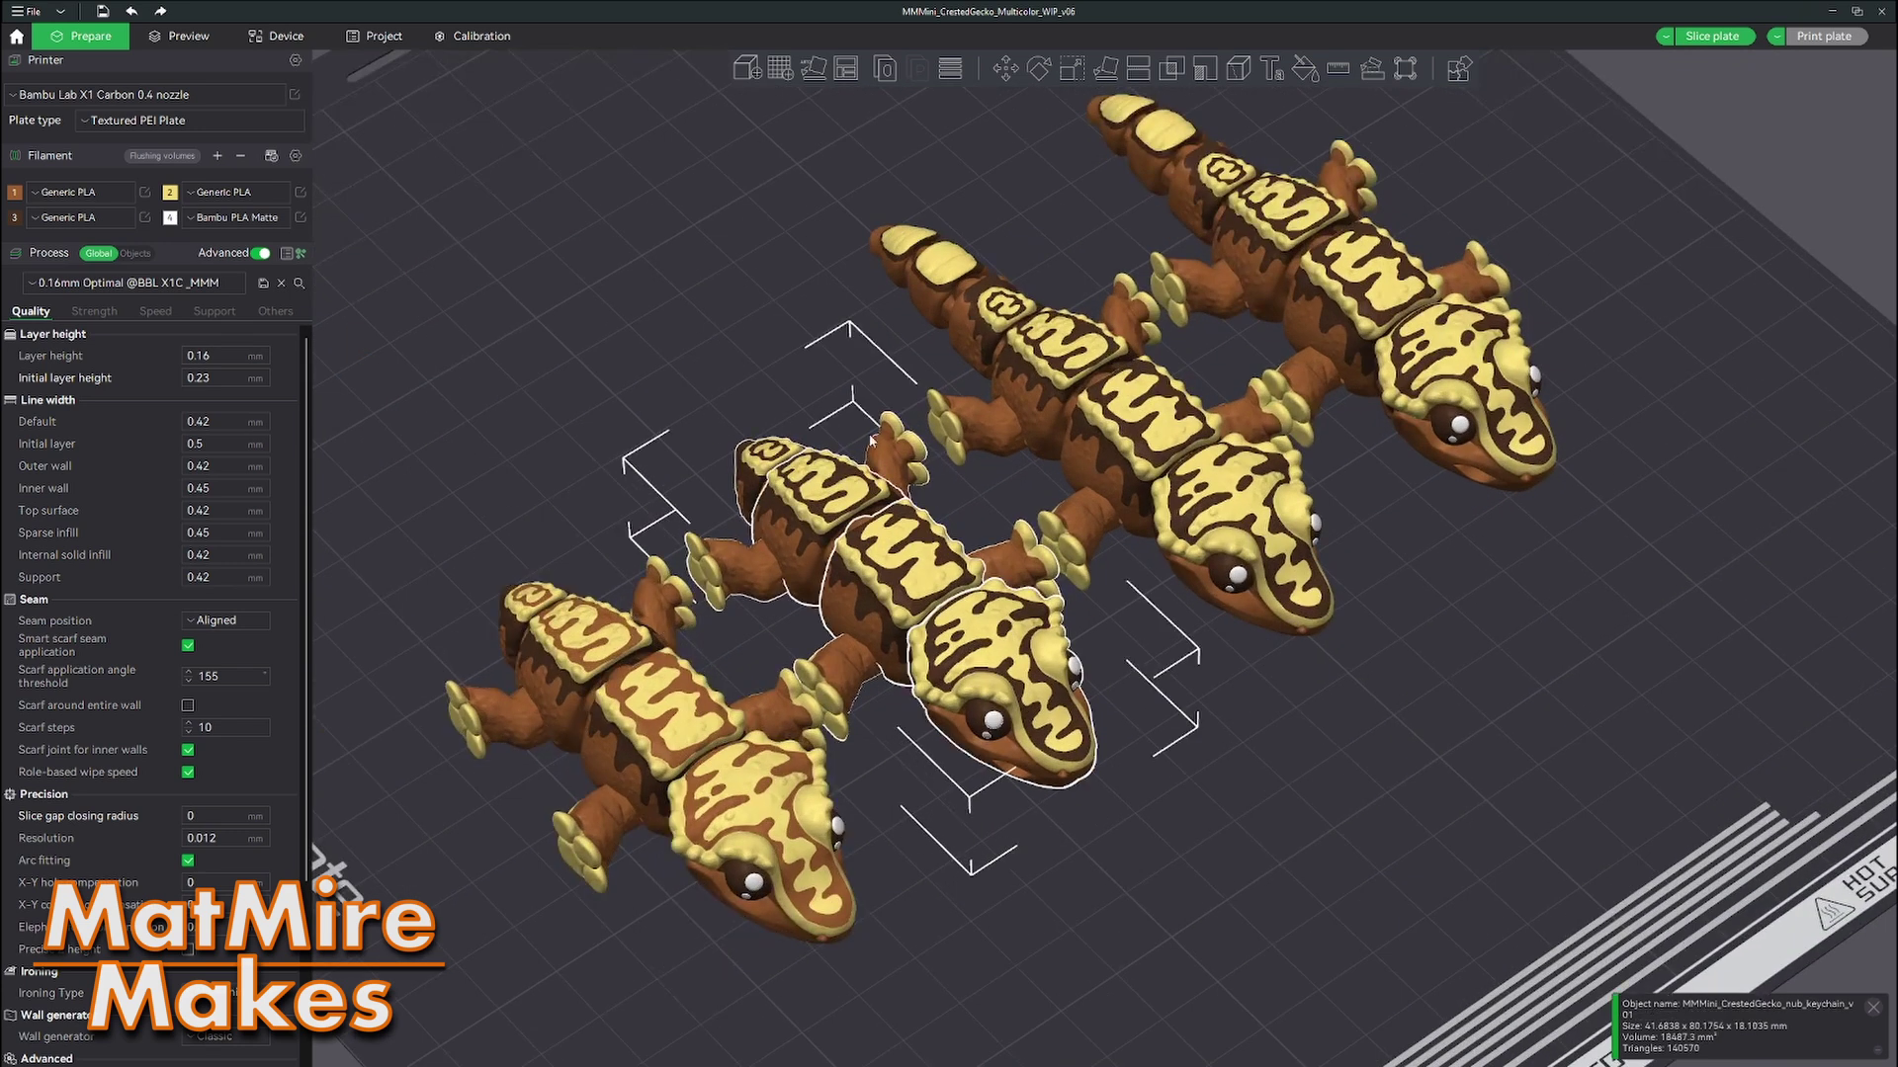
pyautogui.click(1305, 68)
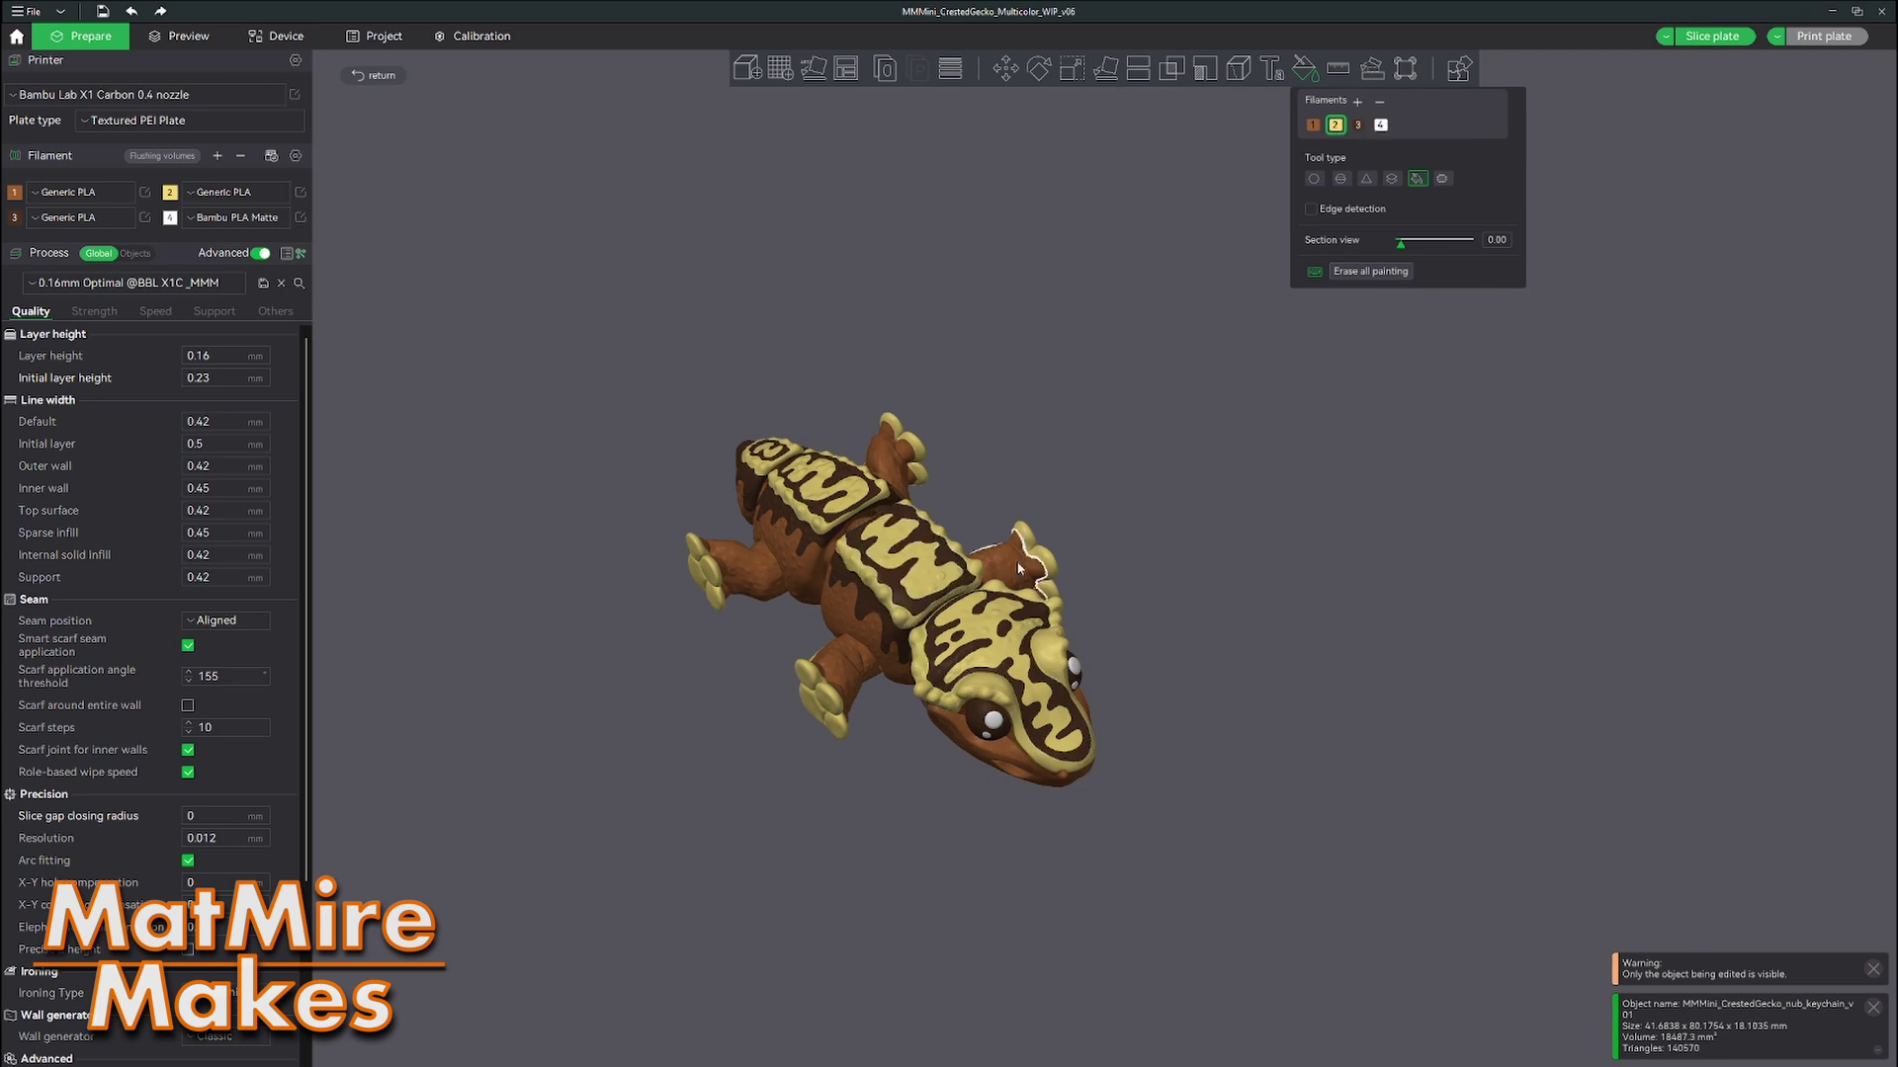
pyautogui.click(919, 611)
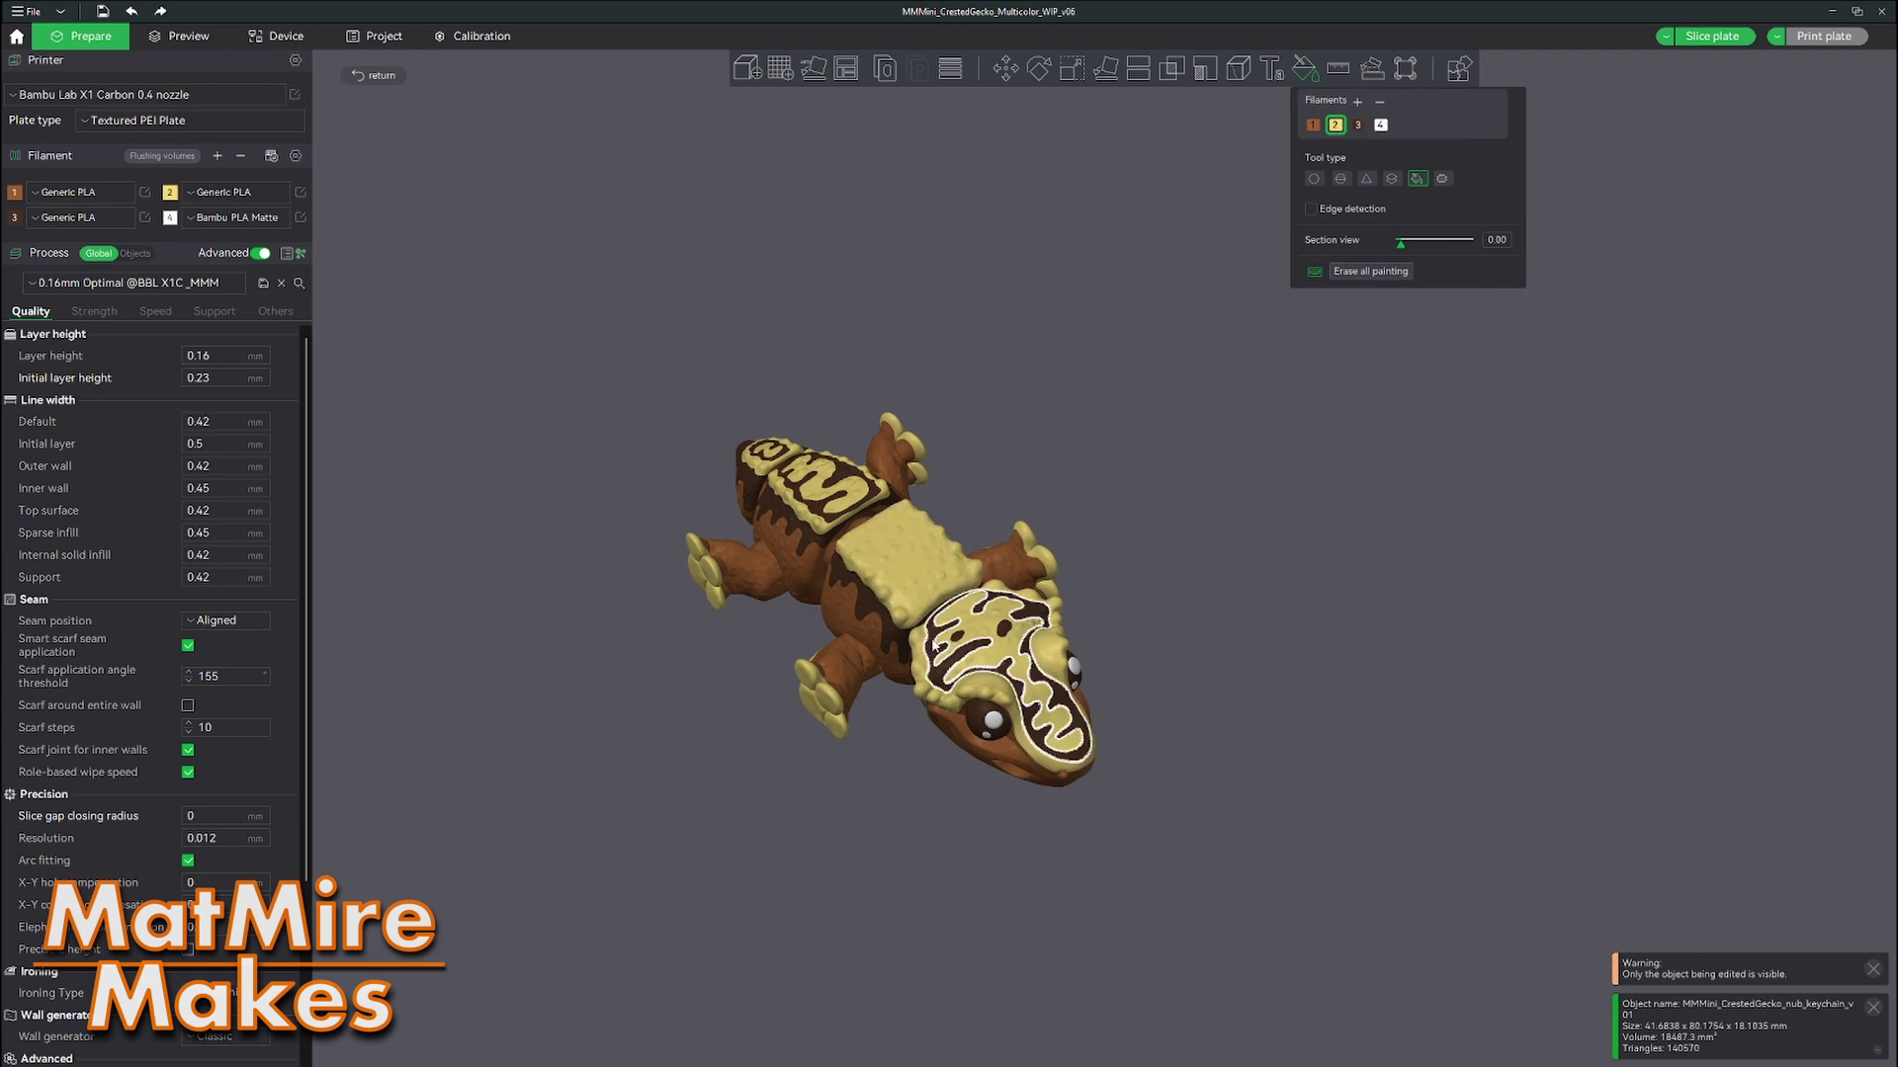
pyautogui.click(936, 646)
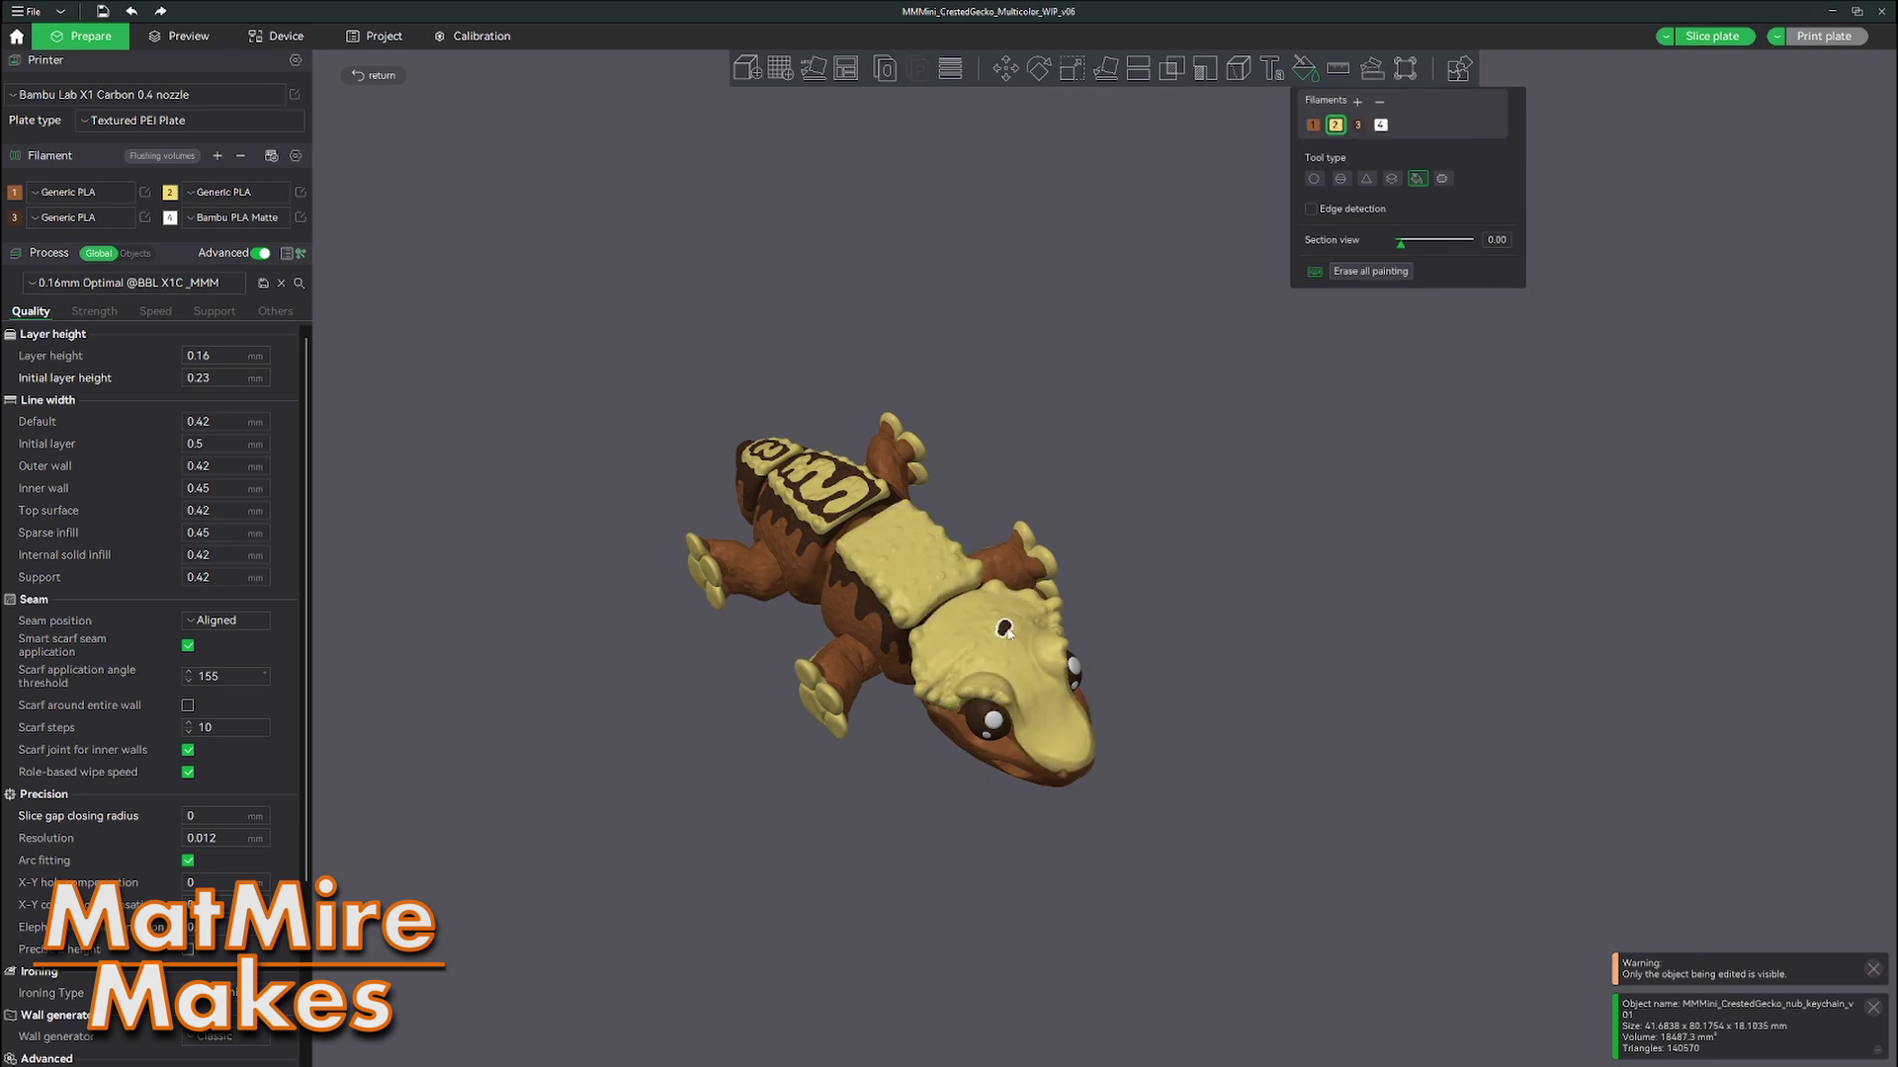
pyautogui.click(820, 486)
pyautogui.click(772, 455)
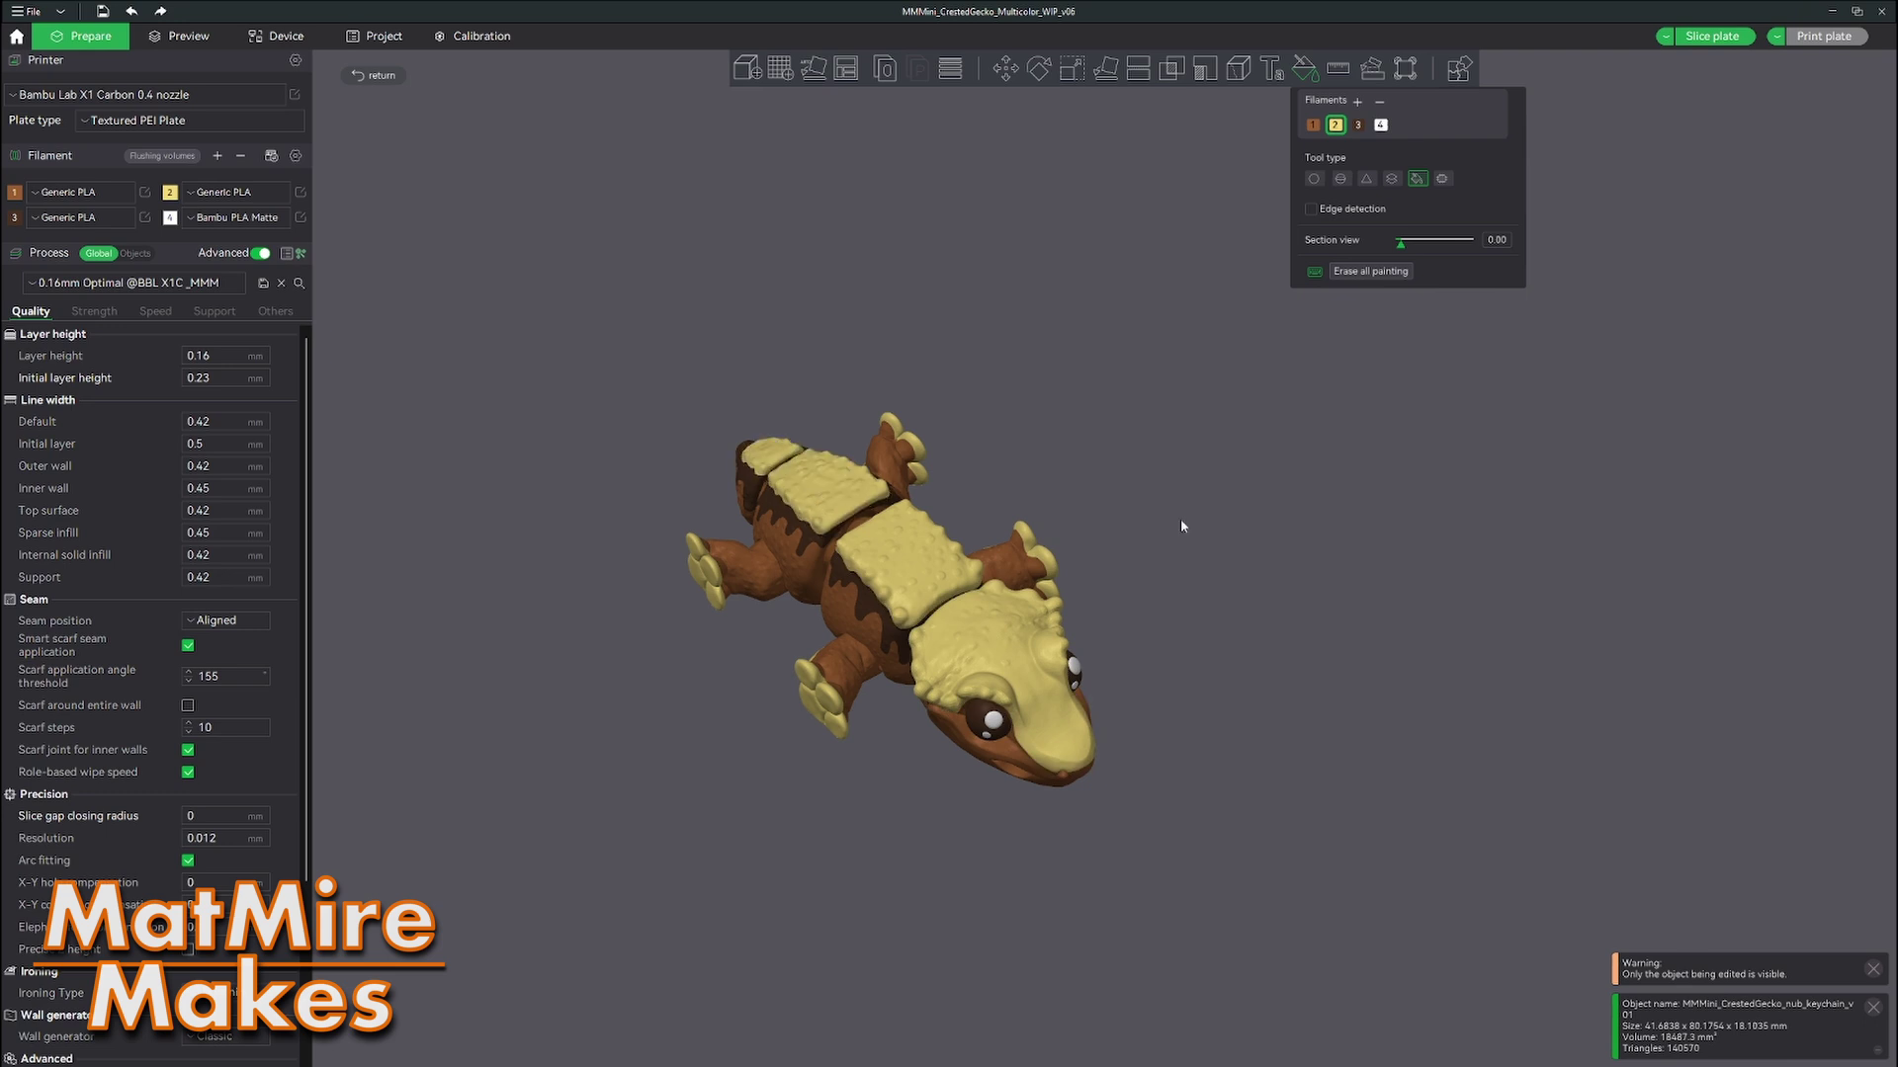
# Step: Fill the dark drip areas along the side of the keychain gecko's head and body with filament 1 and leave painting
pyautogui.moveTo(1182, 525); pyautogui.dragTo(1354, 475)
pyautogui.click(1312, 125)
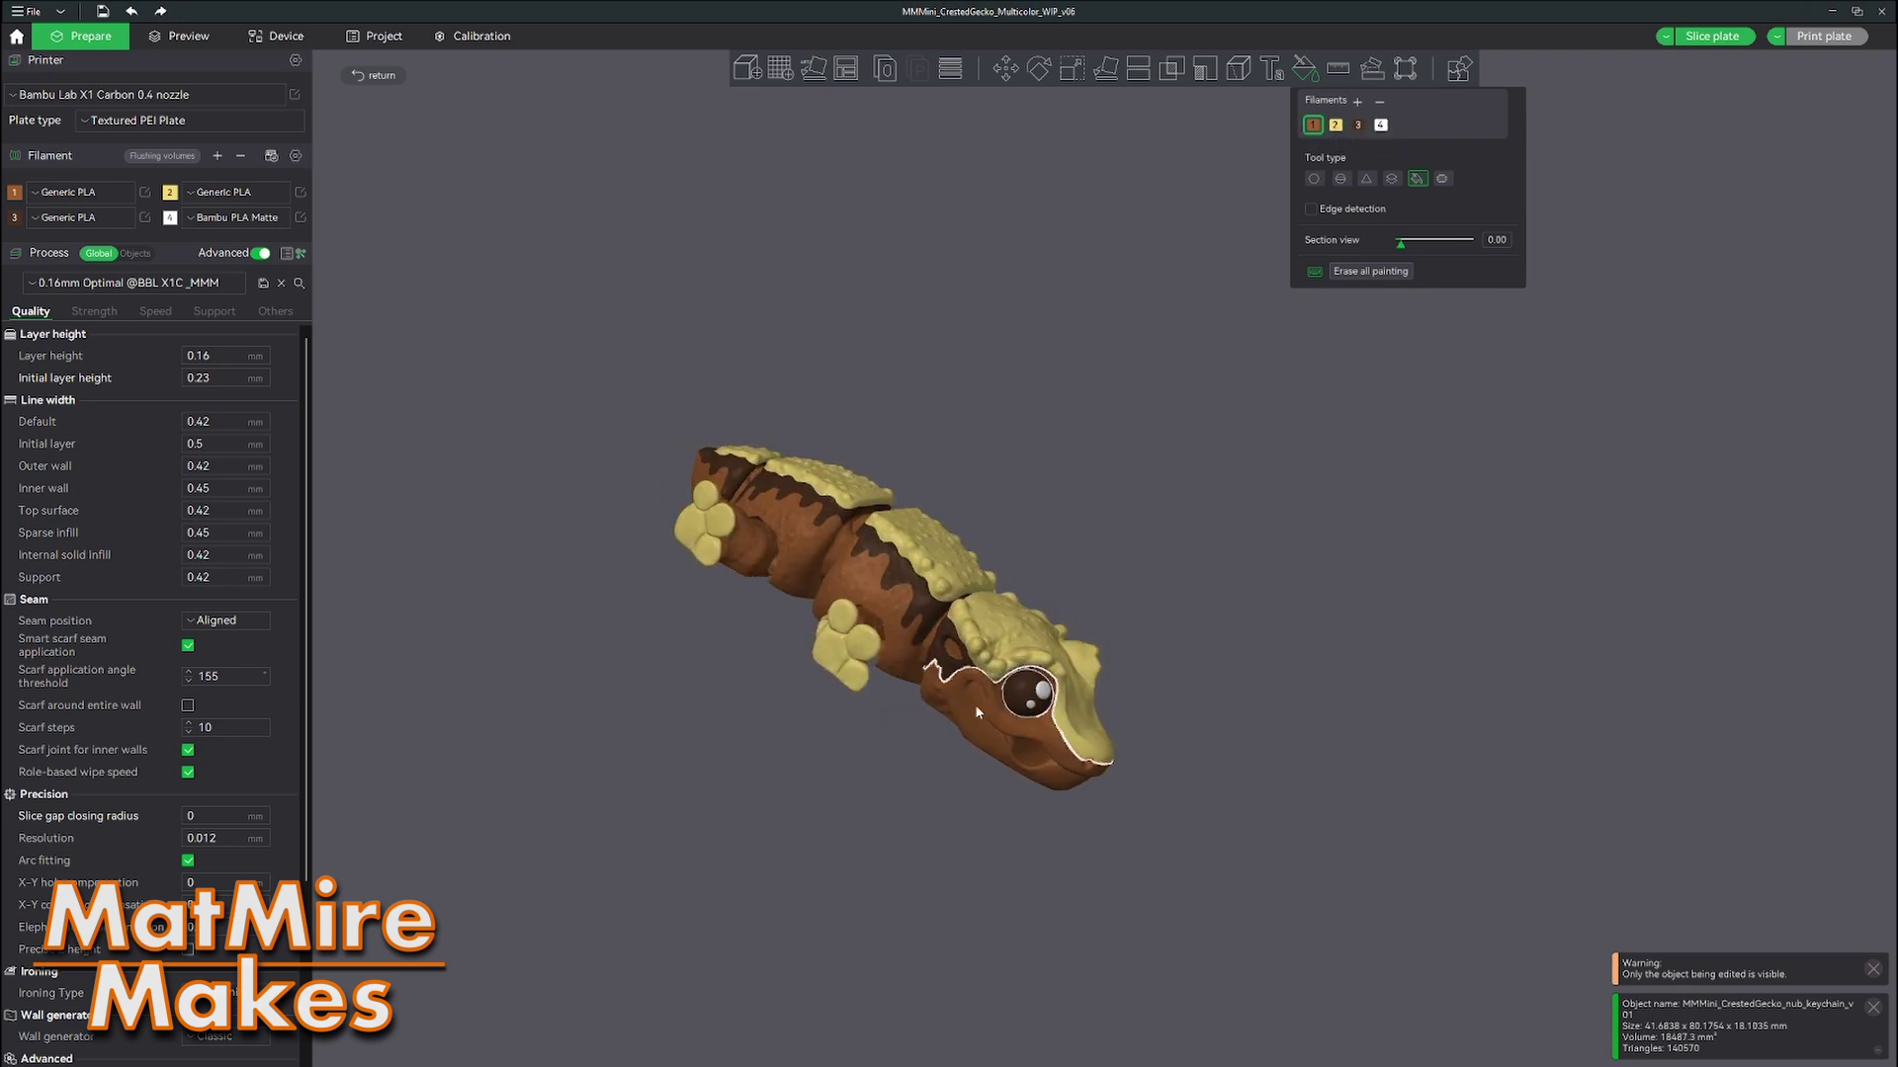
pyautogui.click(977, 711)
pyautogui.click(856, 527)
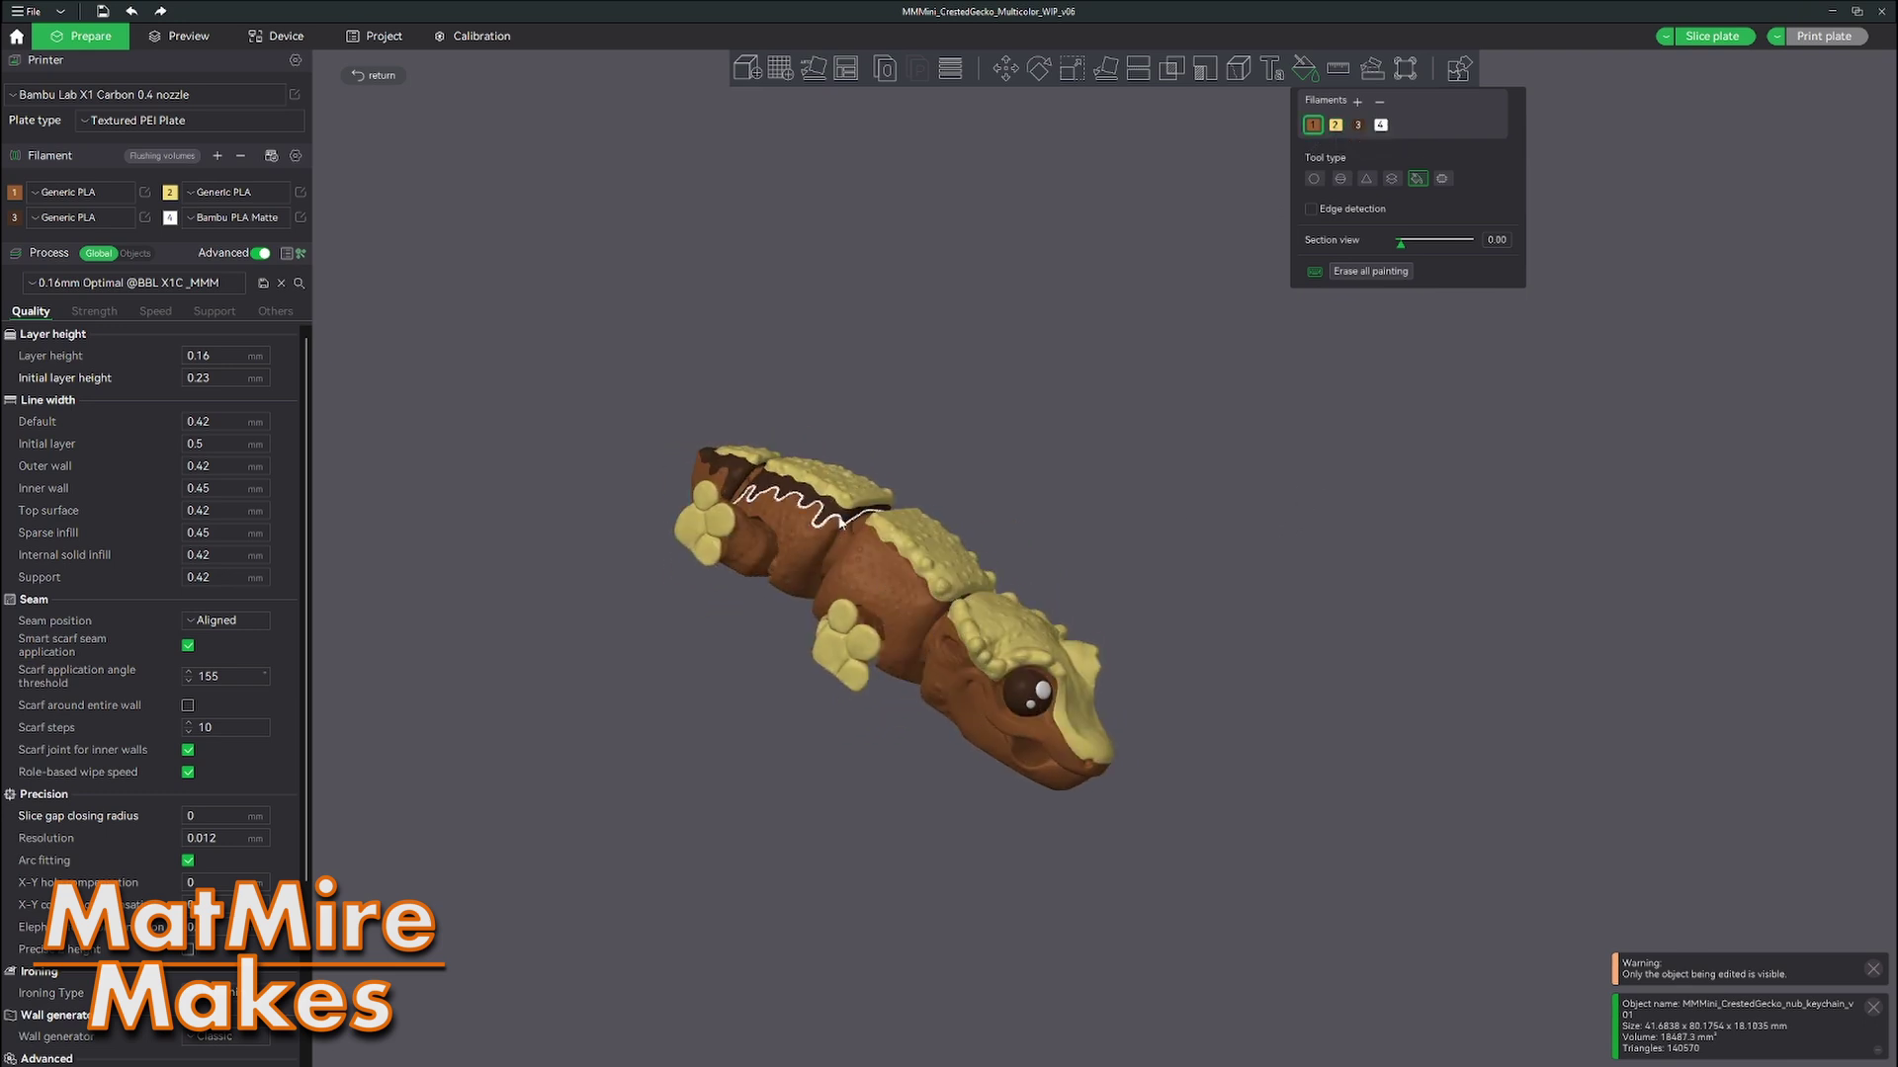
pyautogui.click(825, 500)
pyautogui.click(732, 468)
pyautogui.moveTo(877, 367)
pyautogui.mouseDown()
pyautogui.moveTo(880, 393)
pyautogui.moveTo(890, 326)
pyautogui.moveTo(935, 298)
pyautogui.moveTo(983, 317)
pyautogui.moveTo(997, 276)
pyautogui.moveTo(1094, 310)
pyautogui.moveTo(1089, 334)
pyautogui.moveTo(1105, 303)
pyautogui.moveTo(1129, 328)
pyautogui.mouseUp()
pyautogui.click(1304, 69)
# Step: Duplicate the tailed gecko beside the all-yellow-backed one and move the copy to the empty plate area near the prime tower
pyautogui.moveTo(1179, 684); pyautogui.dragTo(1149, 734)
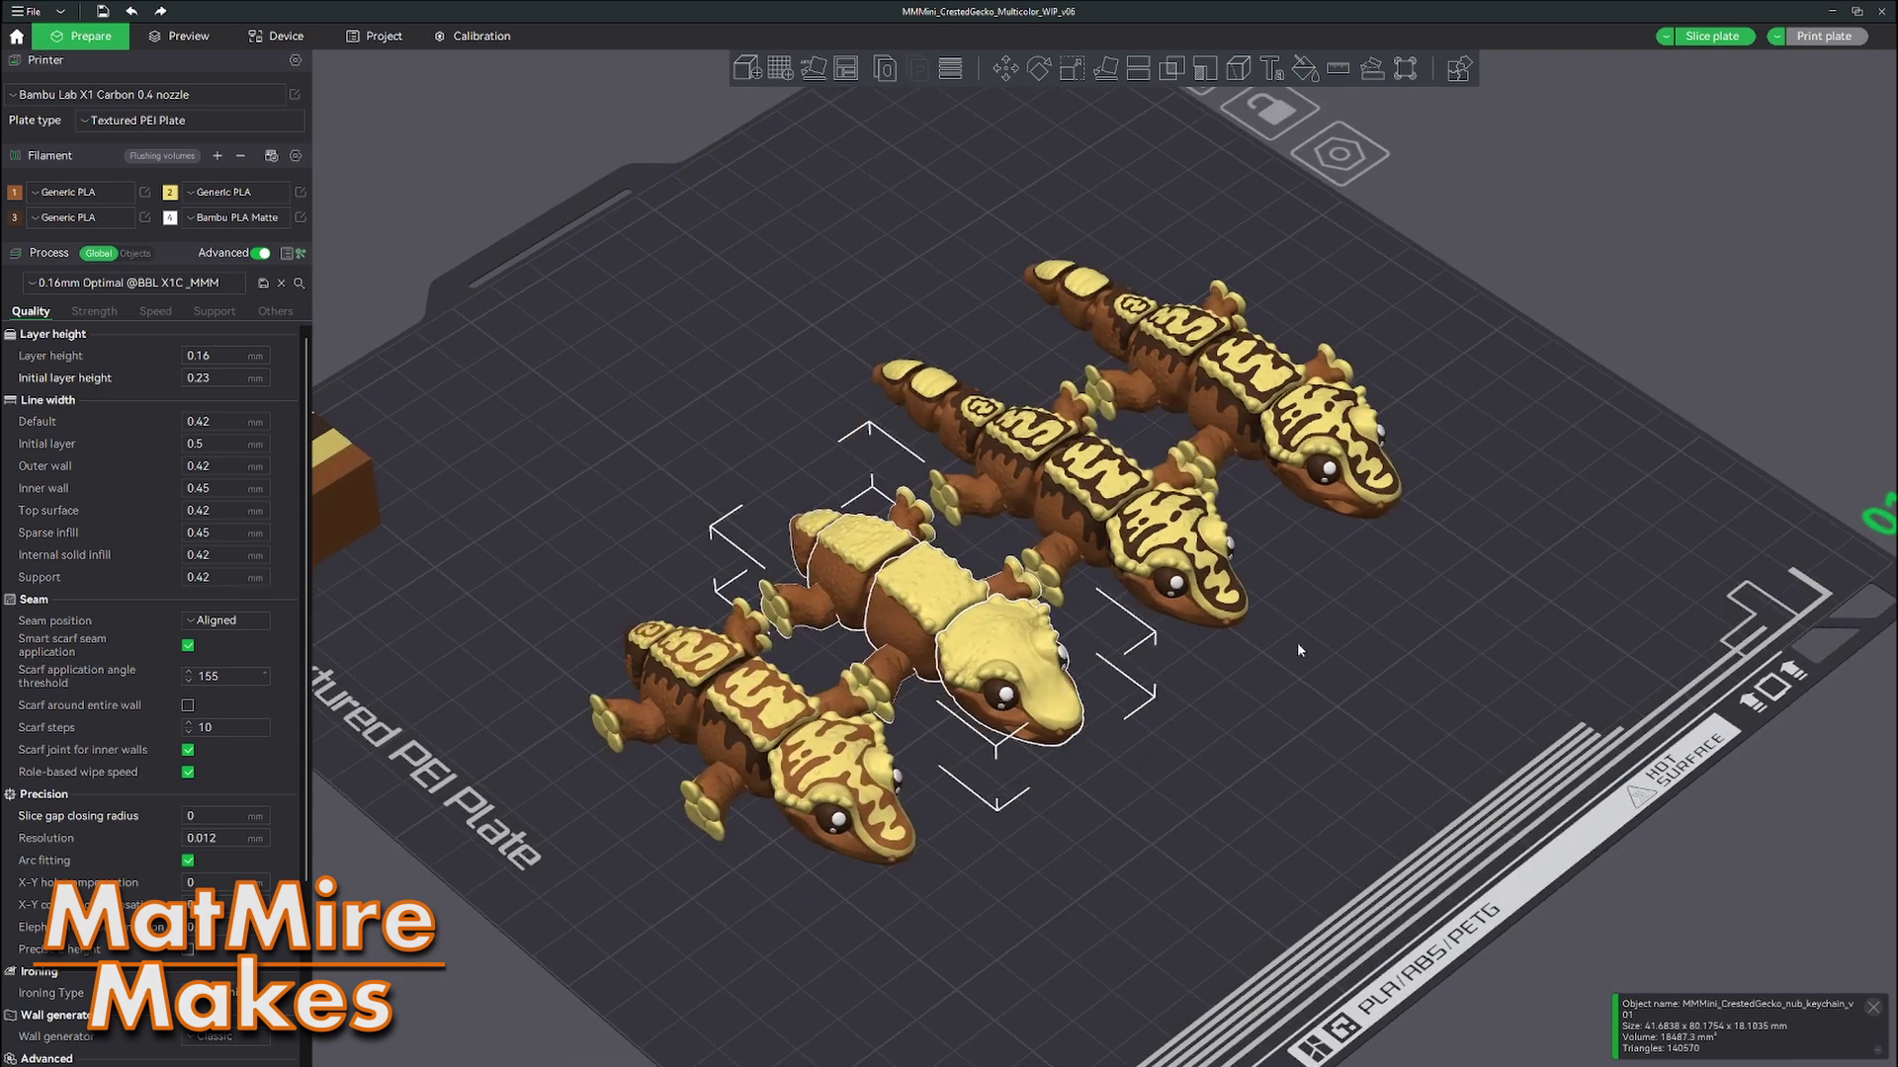
pyautogui.moveTo(1301, 651); pyautogui.dragTo(1245, 704, button='right')
pyautogui.scroll(2, 1049, 599)
pyautogui.click(1097, 582)
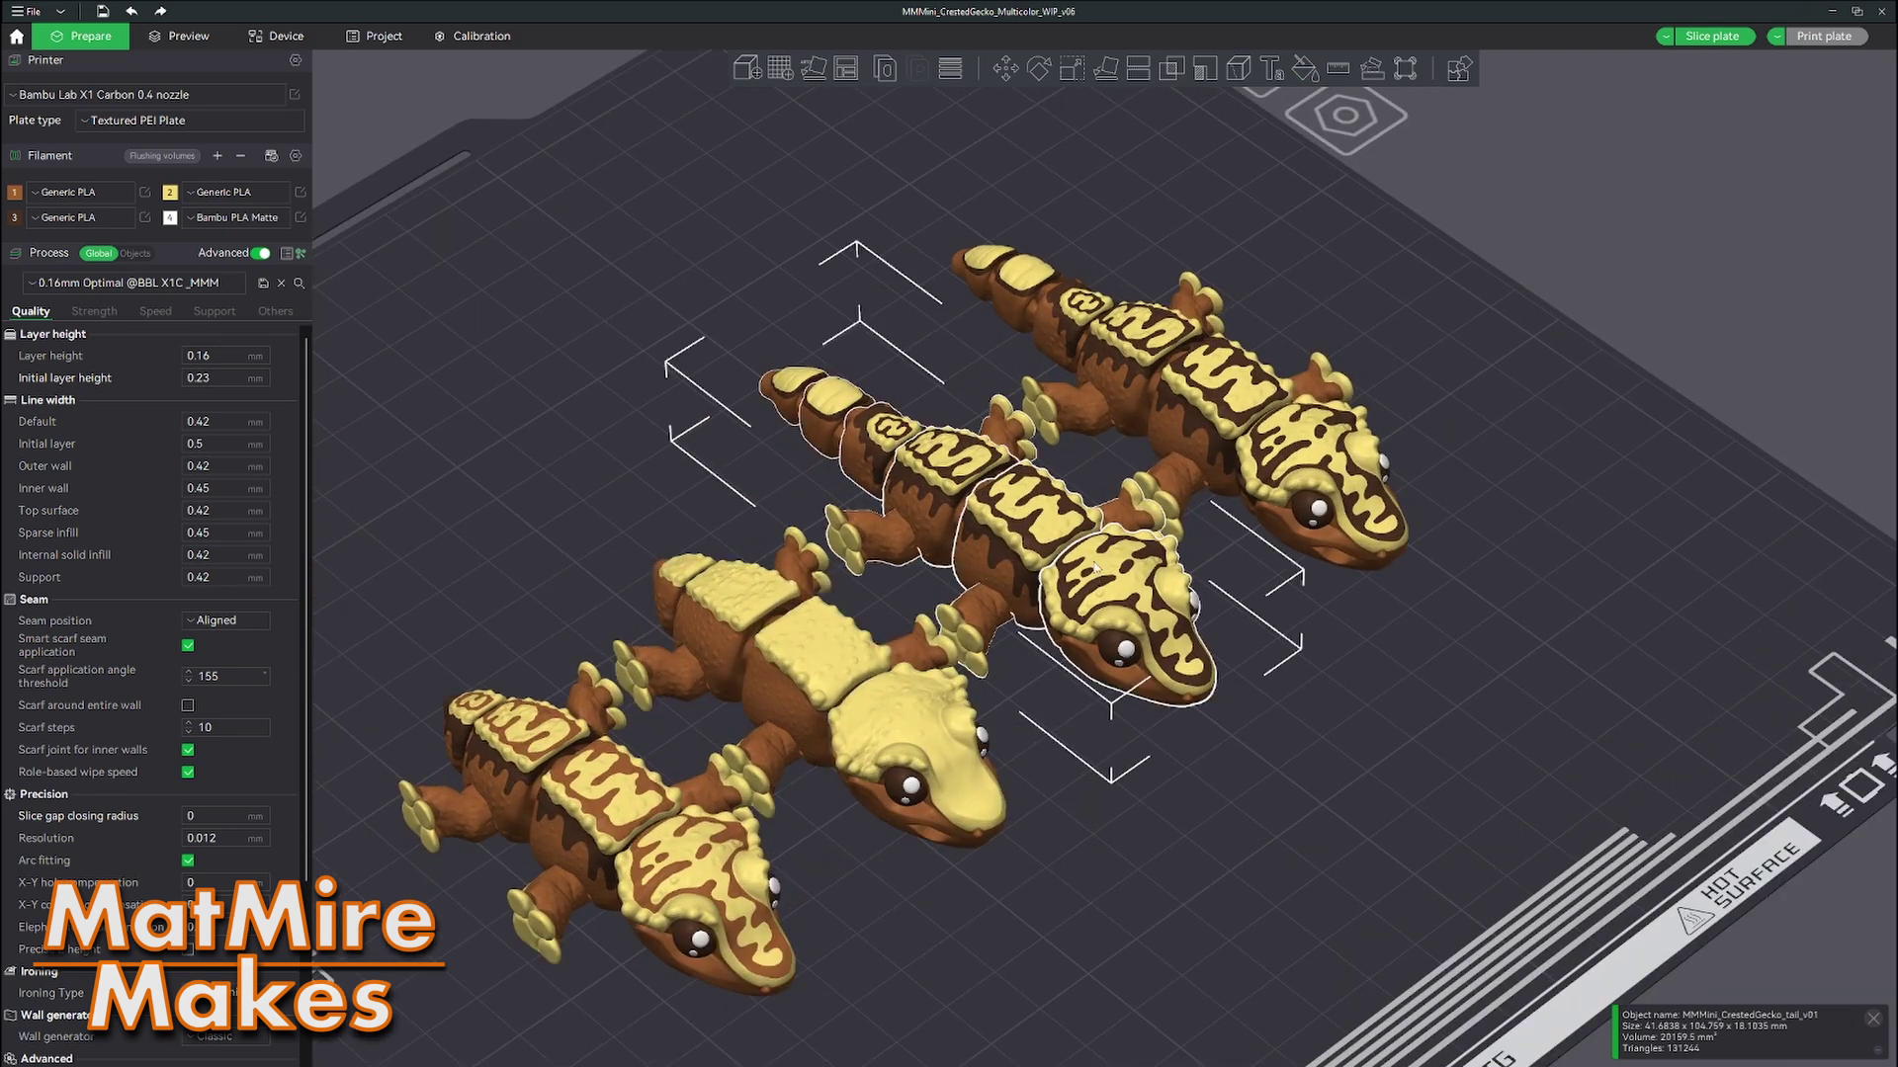
pyautogui.rightClick(1093, 563)
pyautogui.click(1160, 586)
pyautogui.click(932, 555)
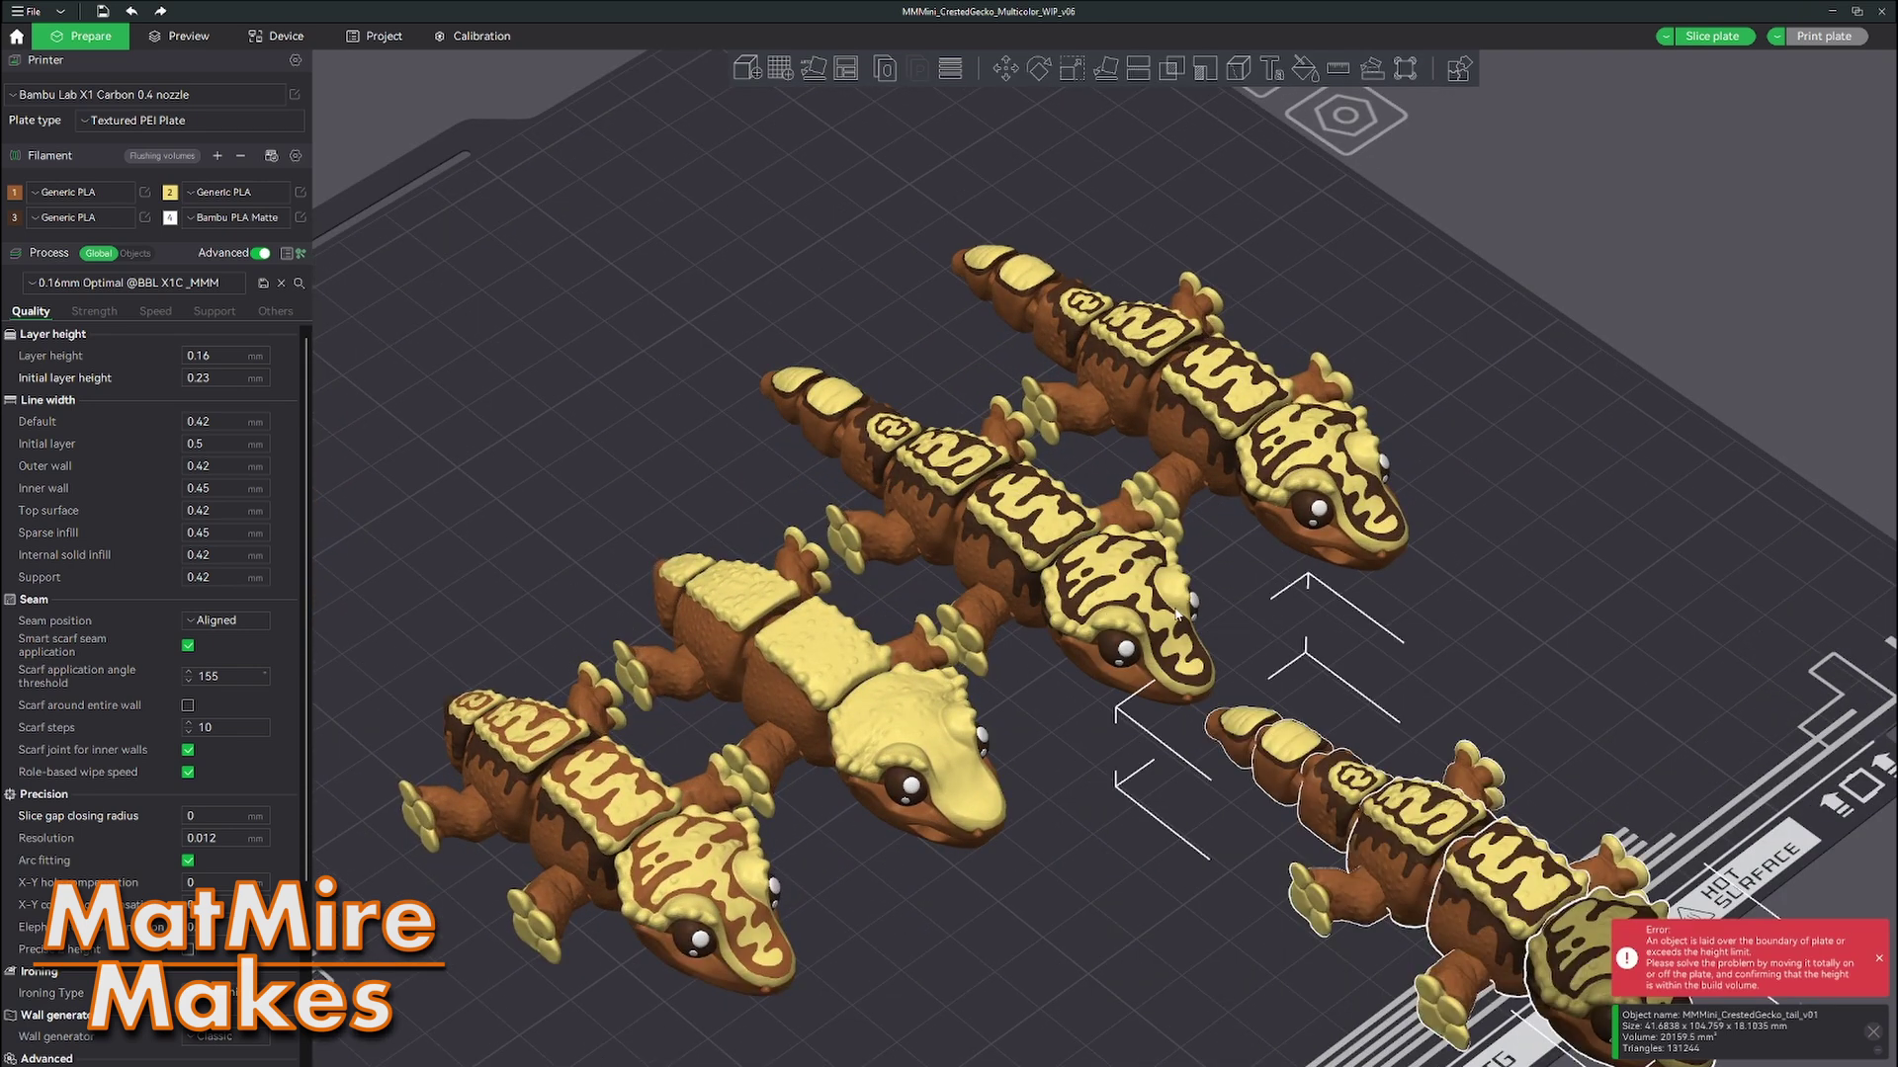
pyautogui.scroll(-5, 1175, 610)
pyautogui.moveTo(1263, 749)
pyautogui.mouseDown()
pyautogui.moveTo(853, 473)
pyautogui.moveTo(704, 416)
pyautogui.mouseUp()
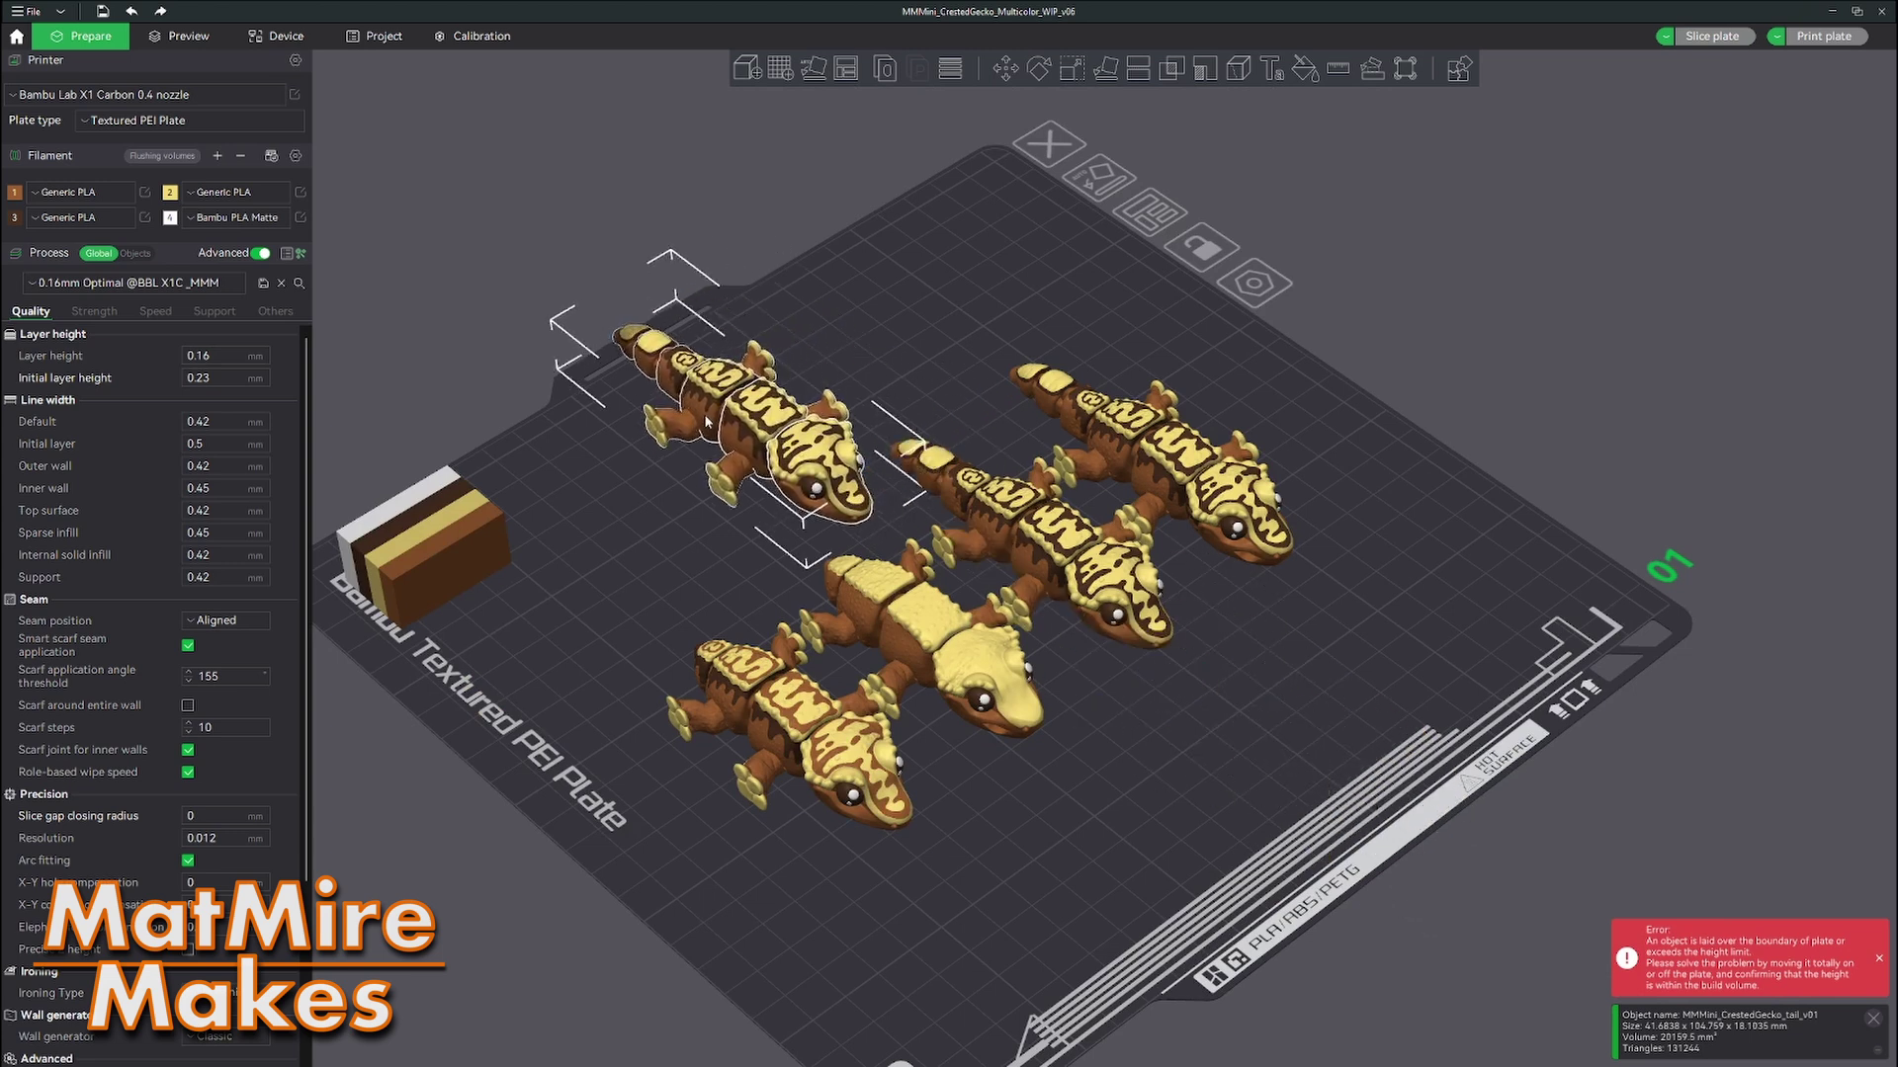
# Step: Color-paint the original tailed gecko, filling the yellow inner markings on its head and back segments with filament 1
pyautogui.scroll(2, 1162, 568)
pyautogui.click(1162, 571)
pyautogui.scroll(3, 1164, 637)
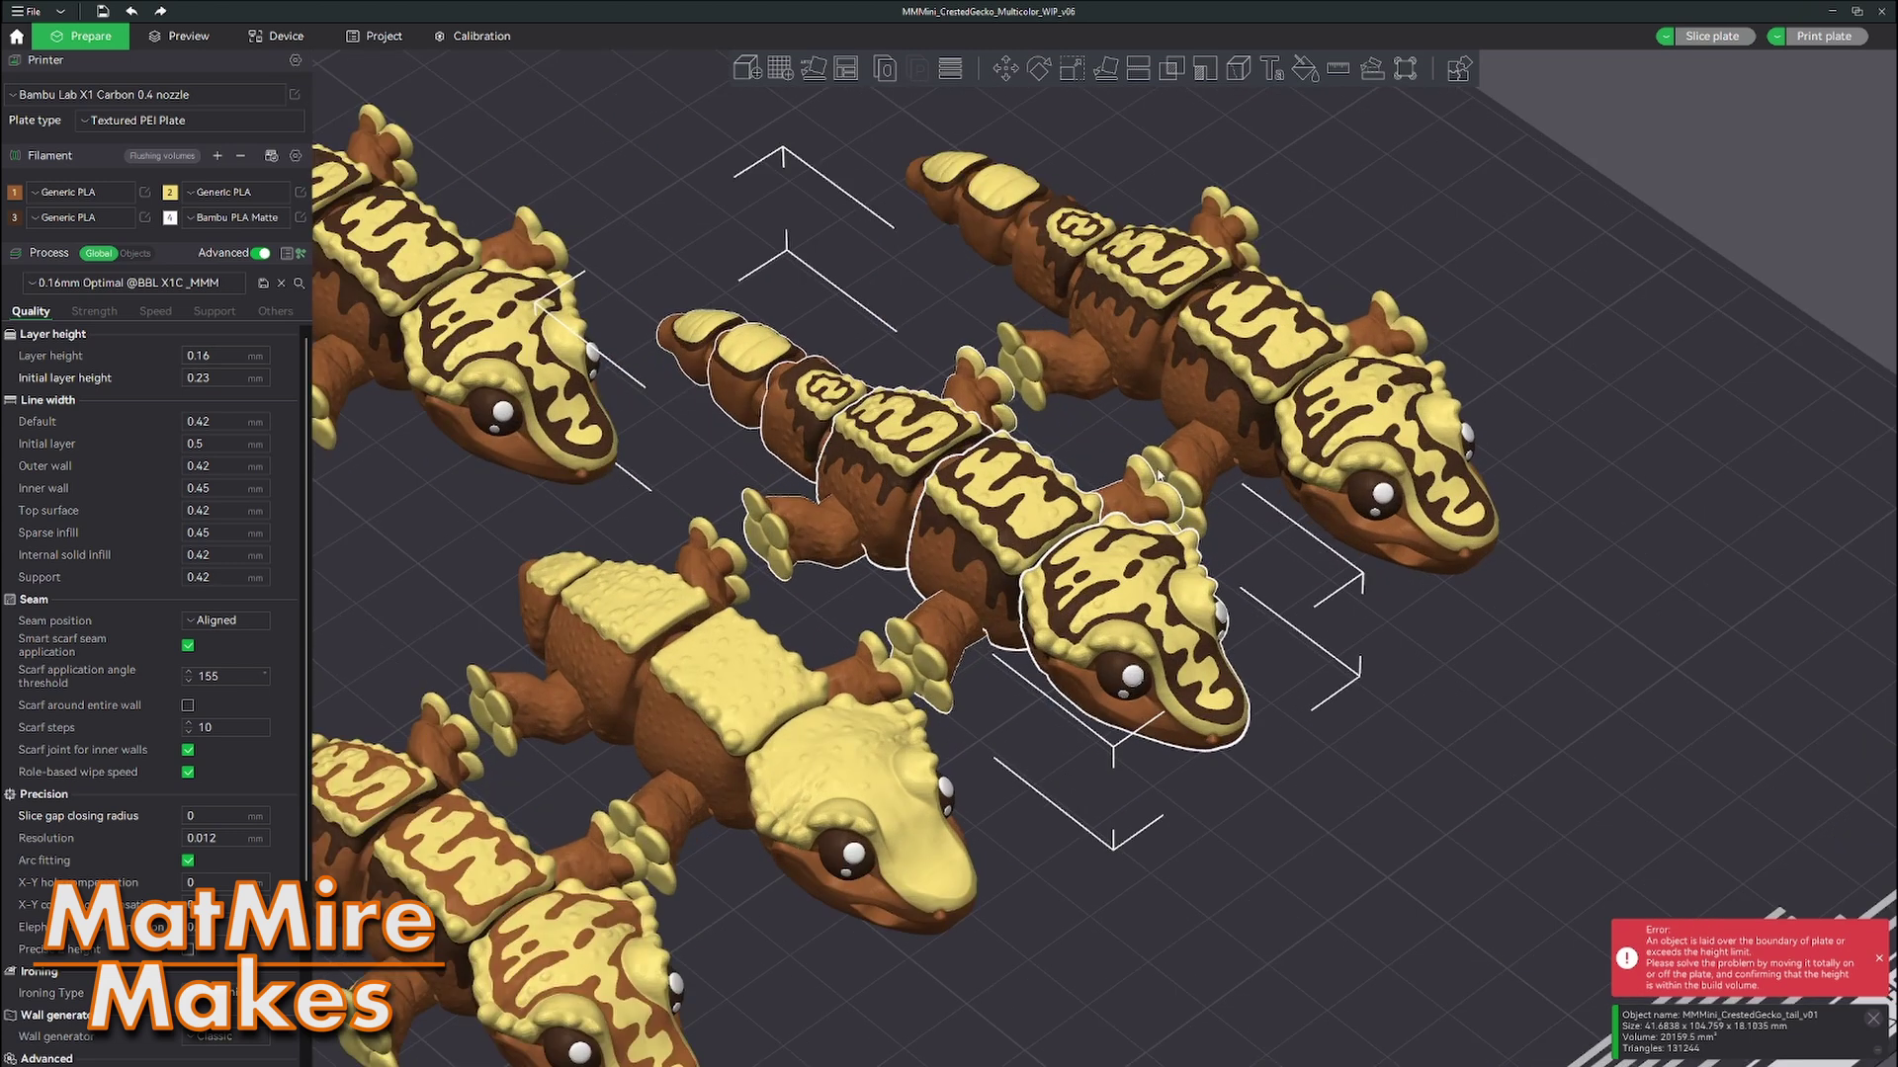
pyautogui.click(1307, 71)
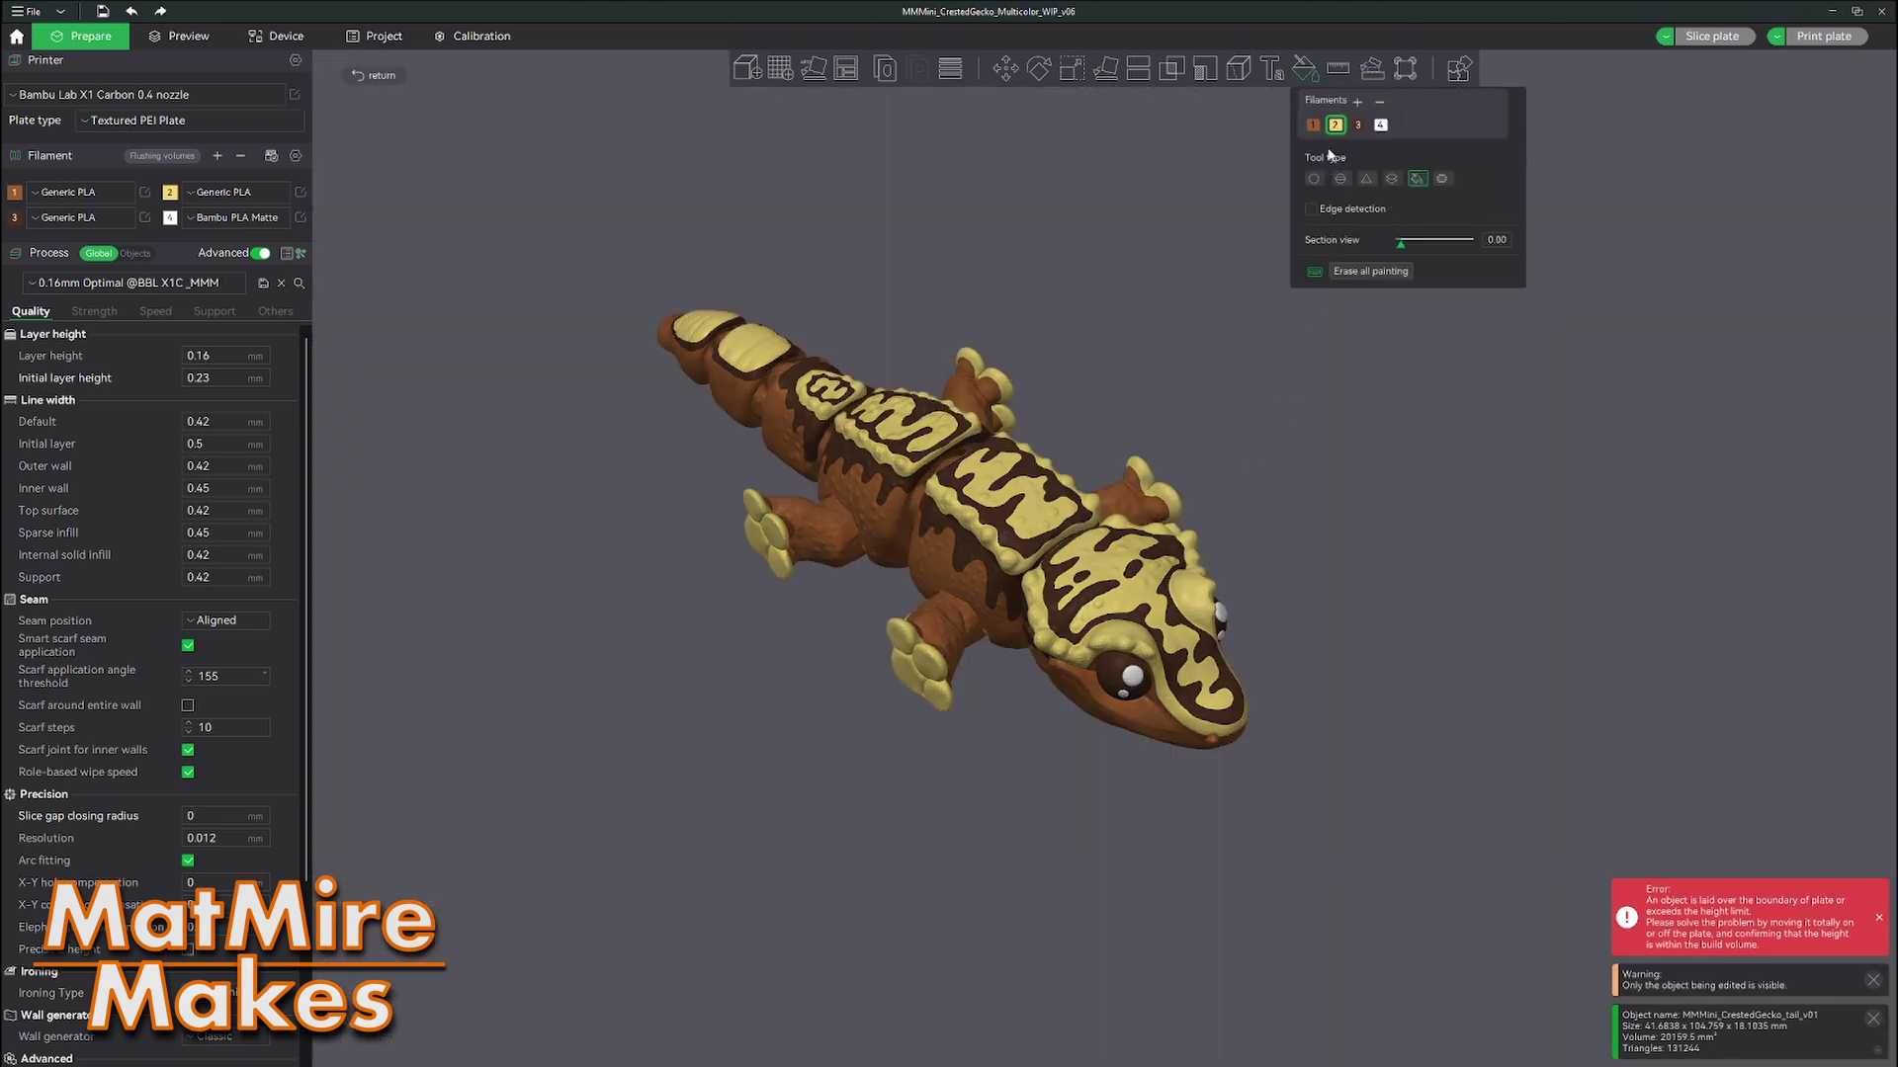
pyautogui.click(1312, 125)
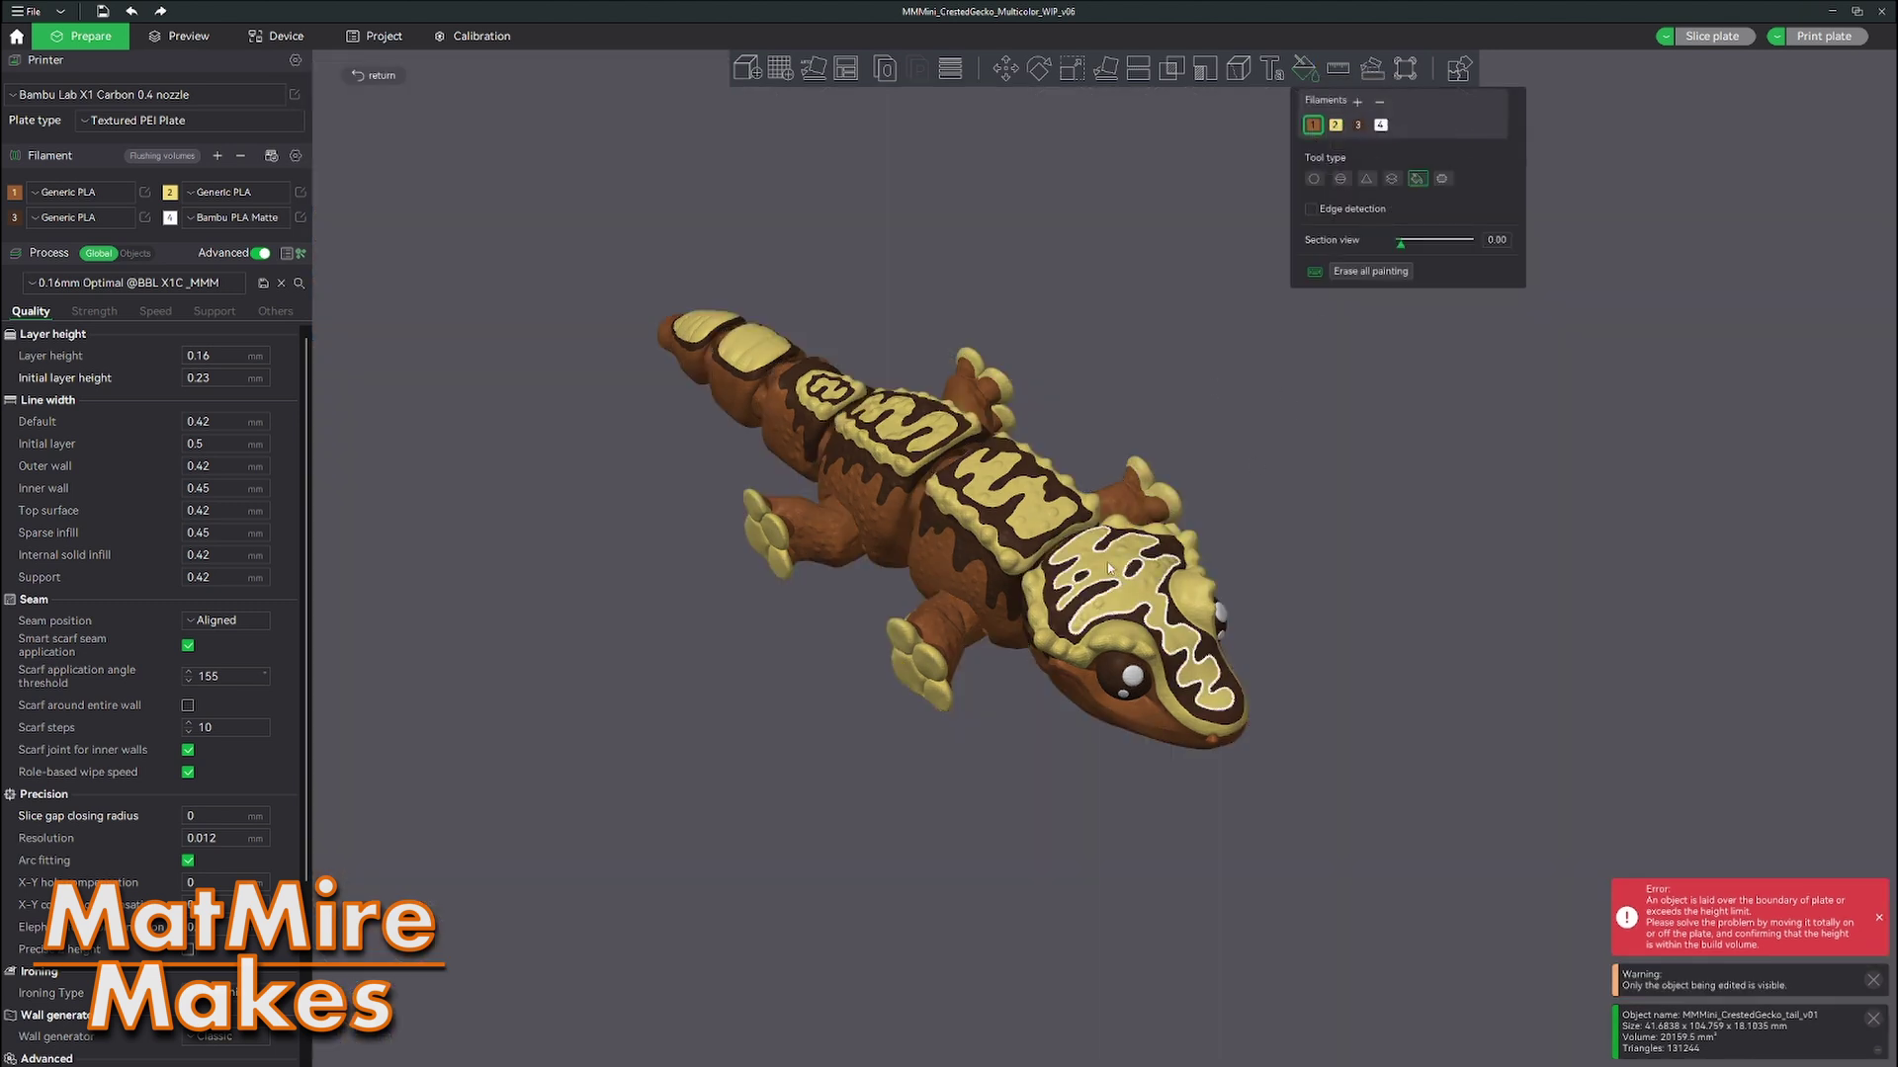
pyautogui.click(1088, 552)
pyautogui.click(1048, 524)
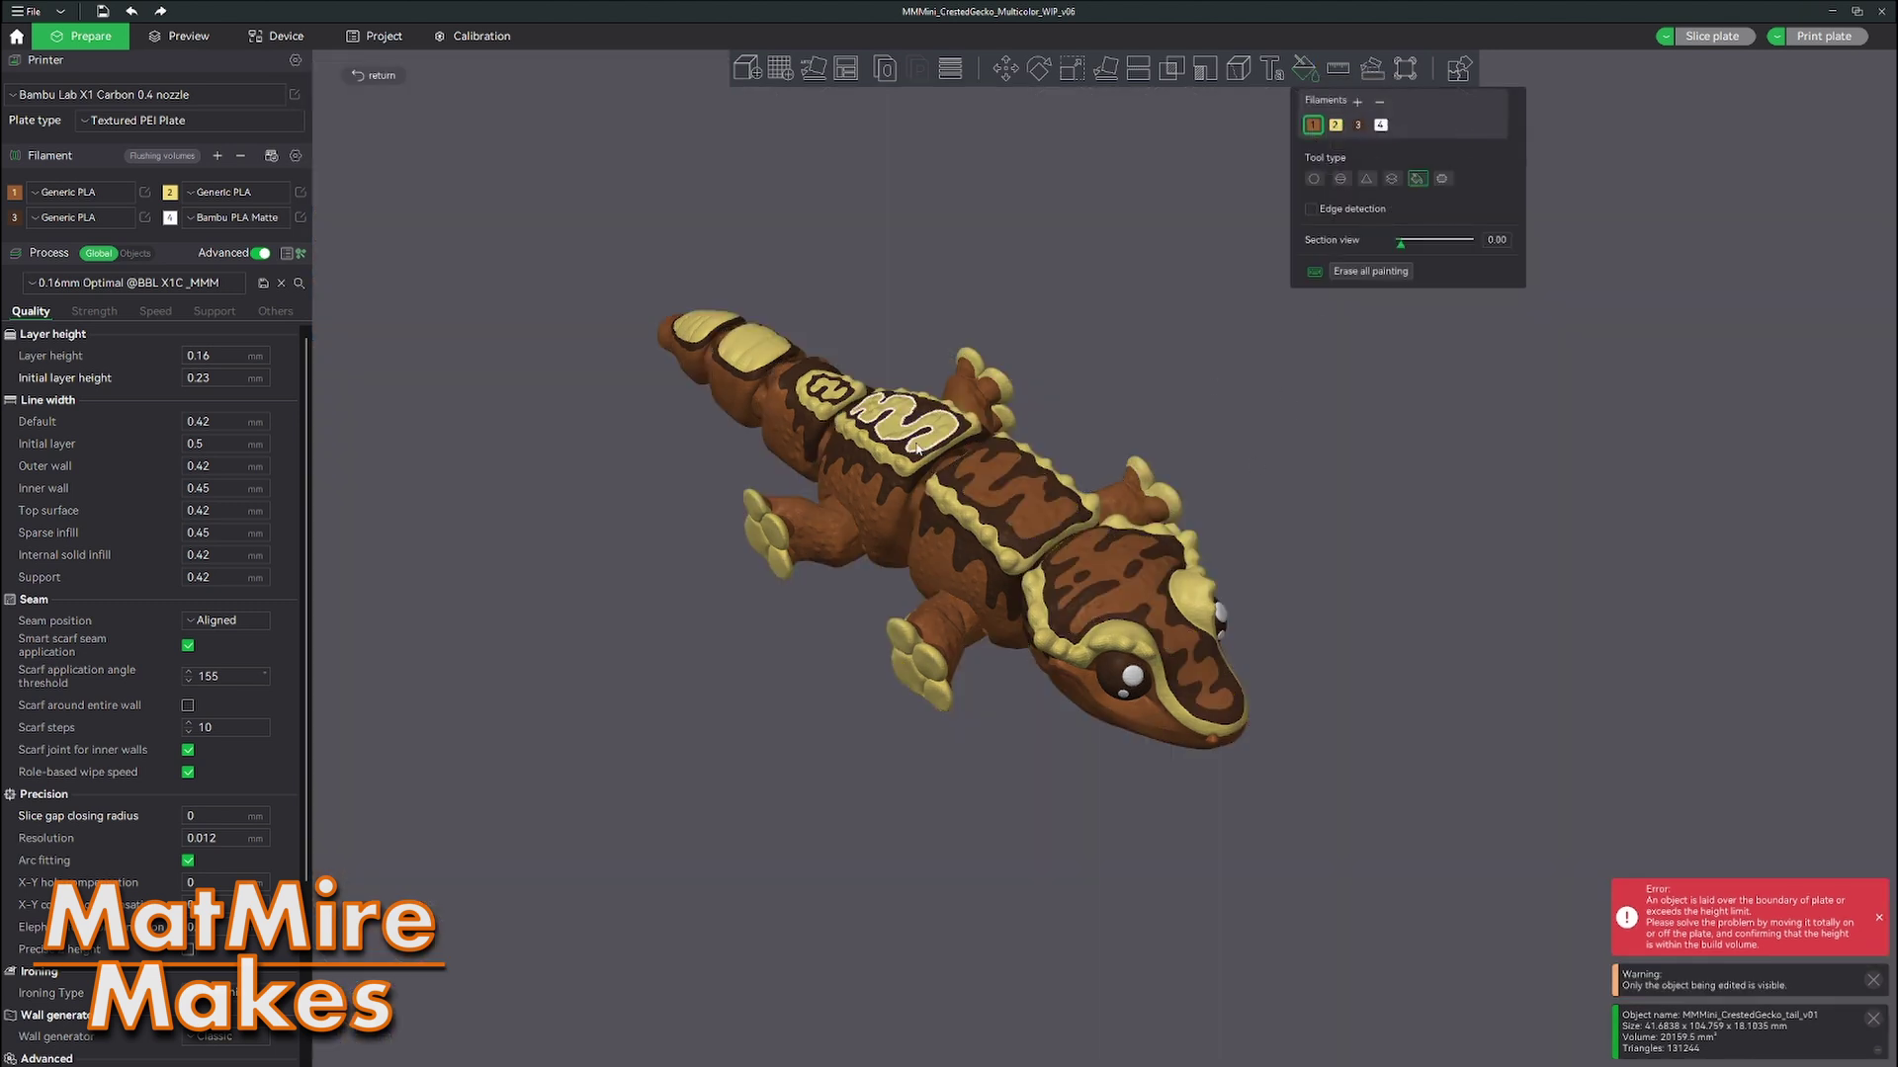
pyautogui.click(933, 432)
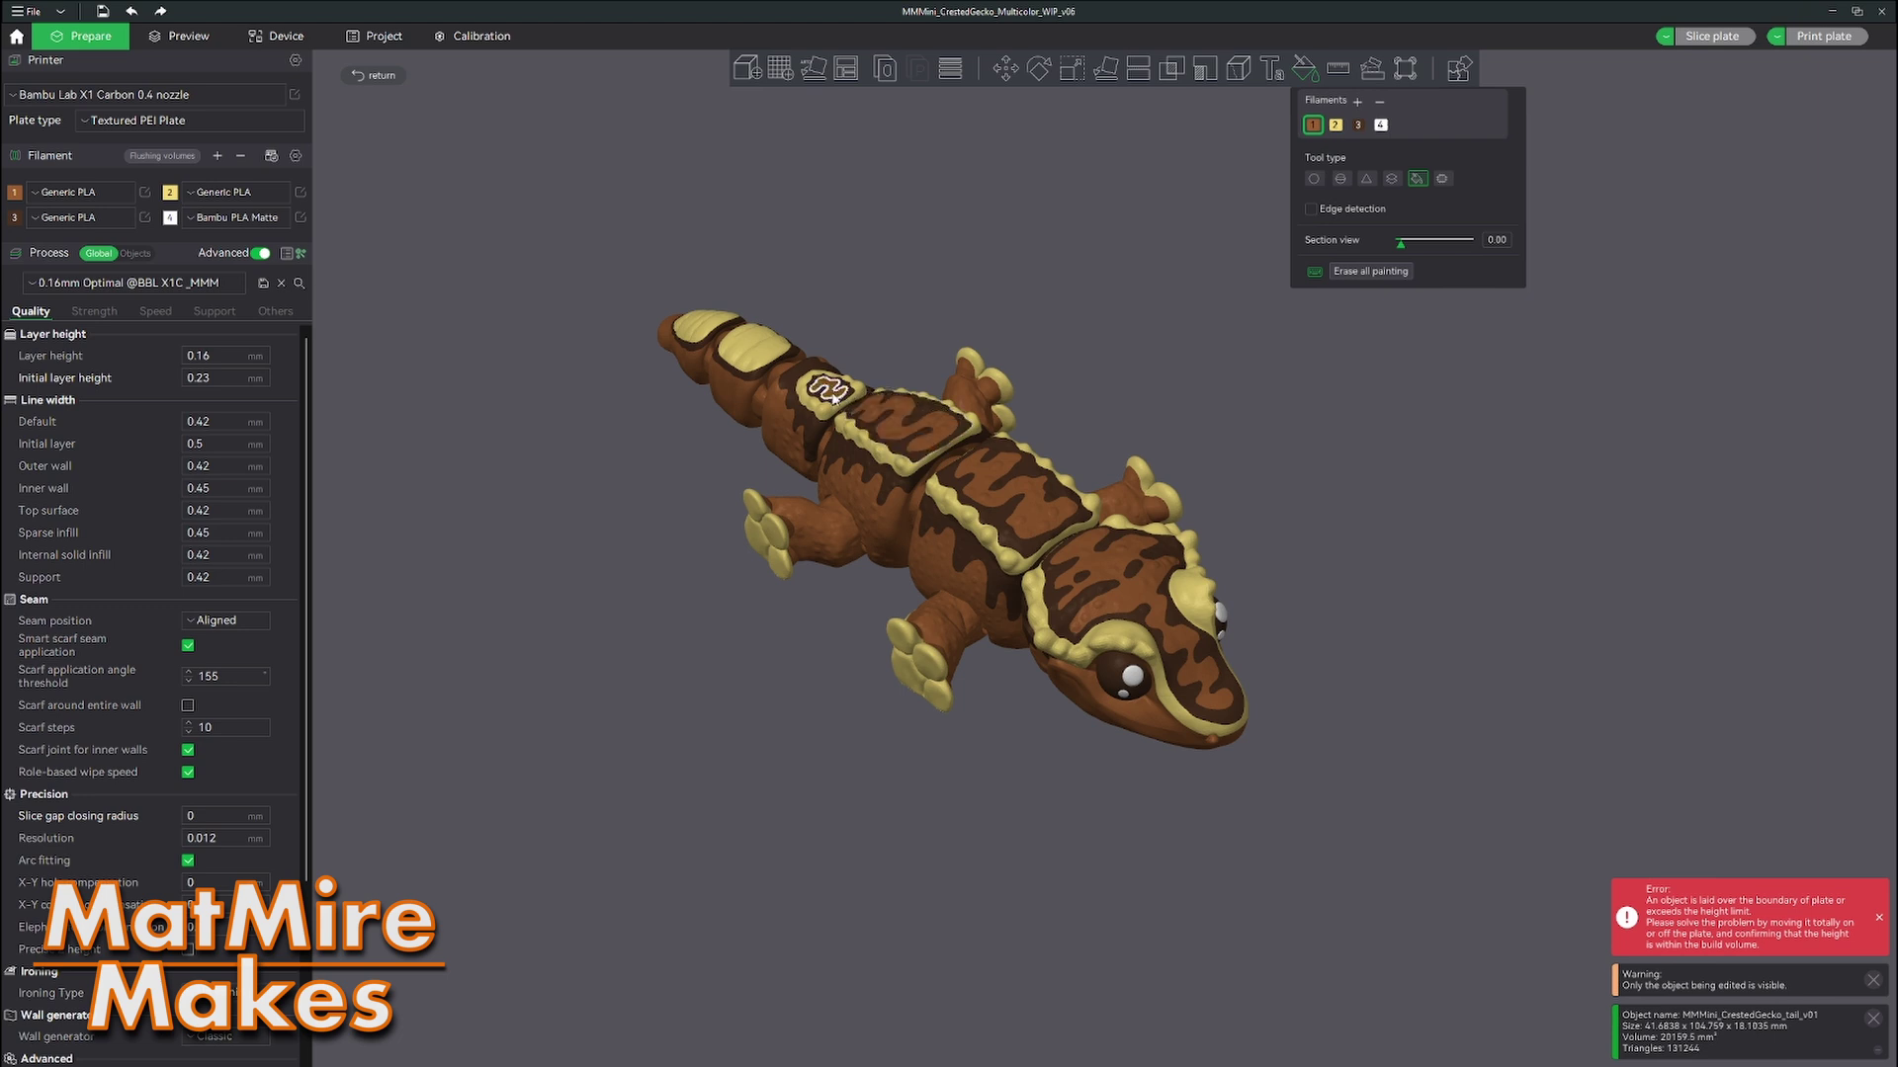
pyautogui.click(851, 392)
pyautogui.click(1305, 69)
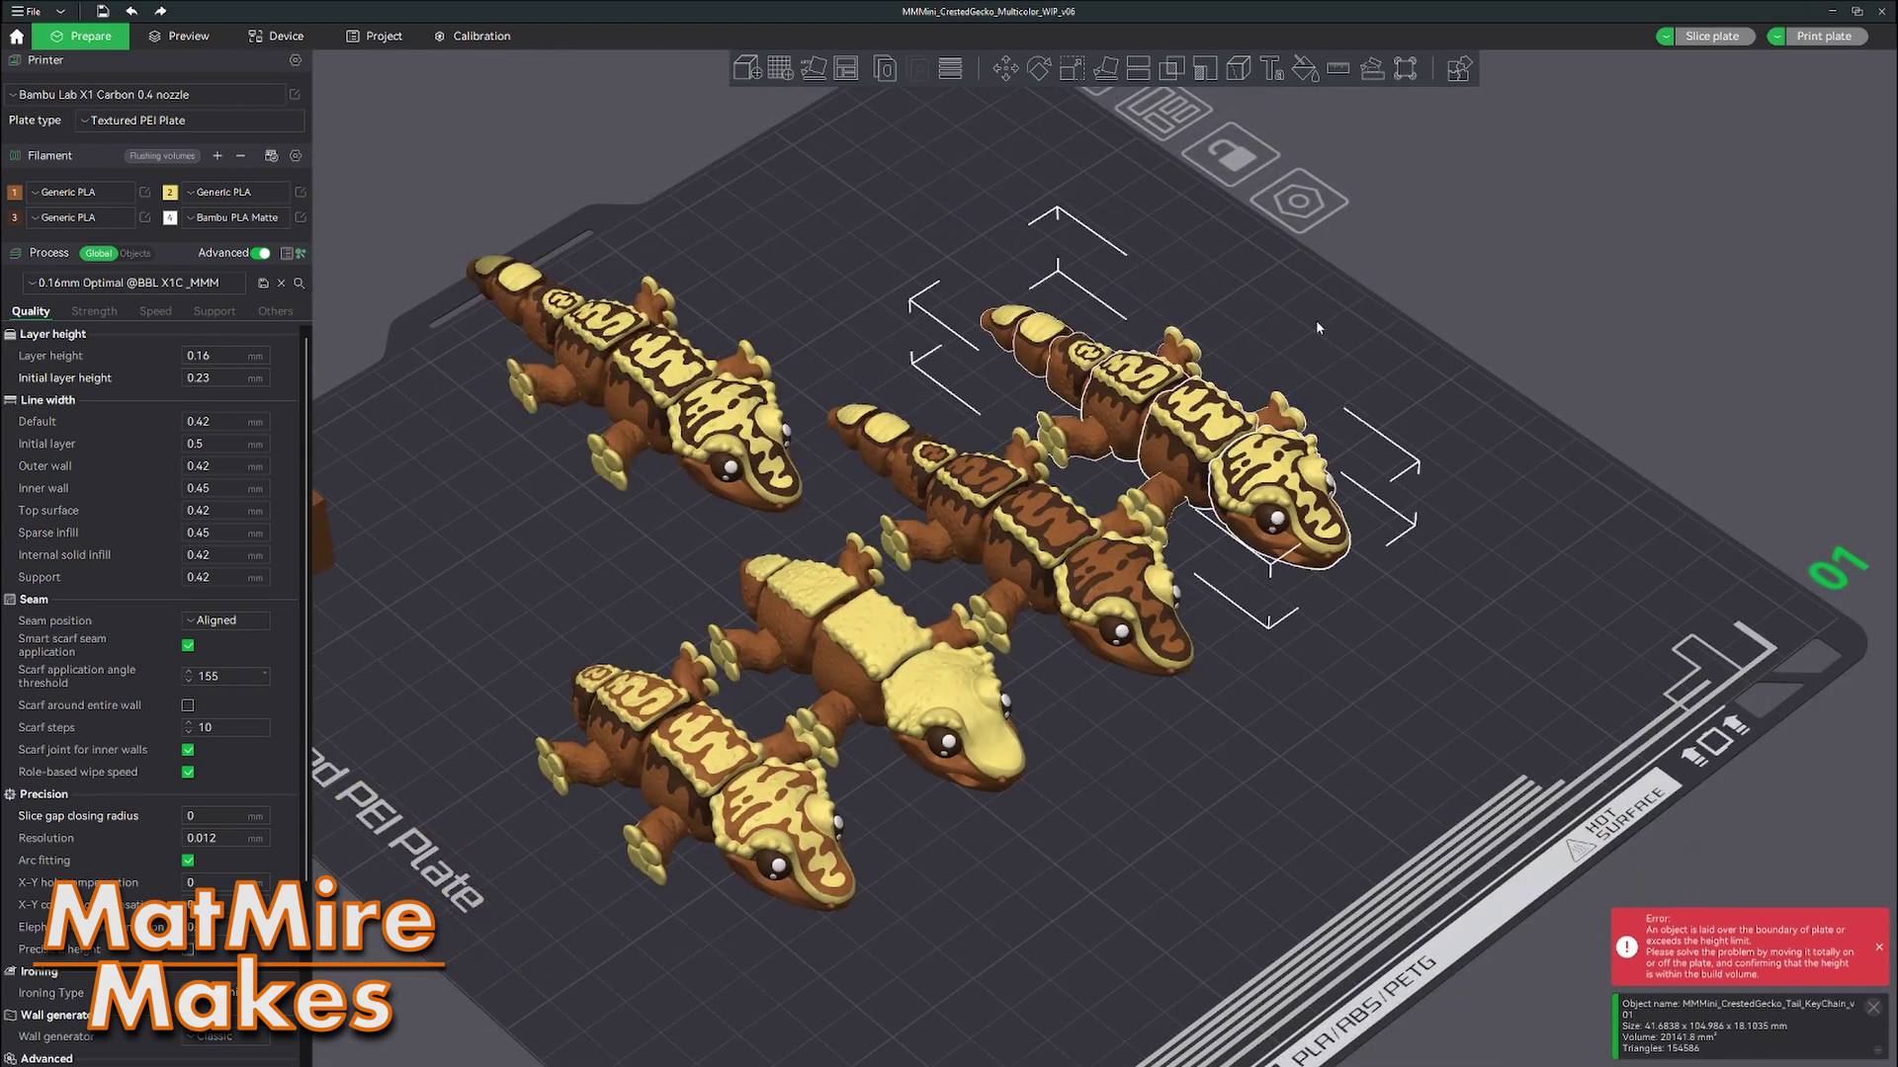
# Step: Start color painting on the selected tailed keychain gecko, farthest from the prime tower
pyautogui.click(1306, 69)
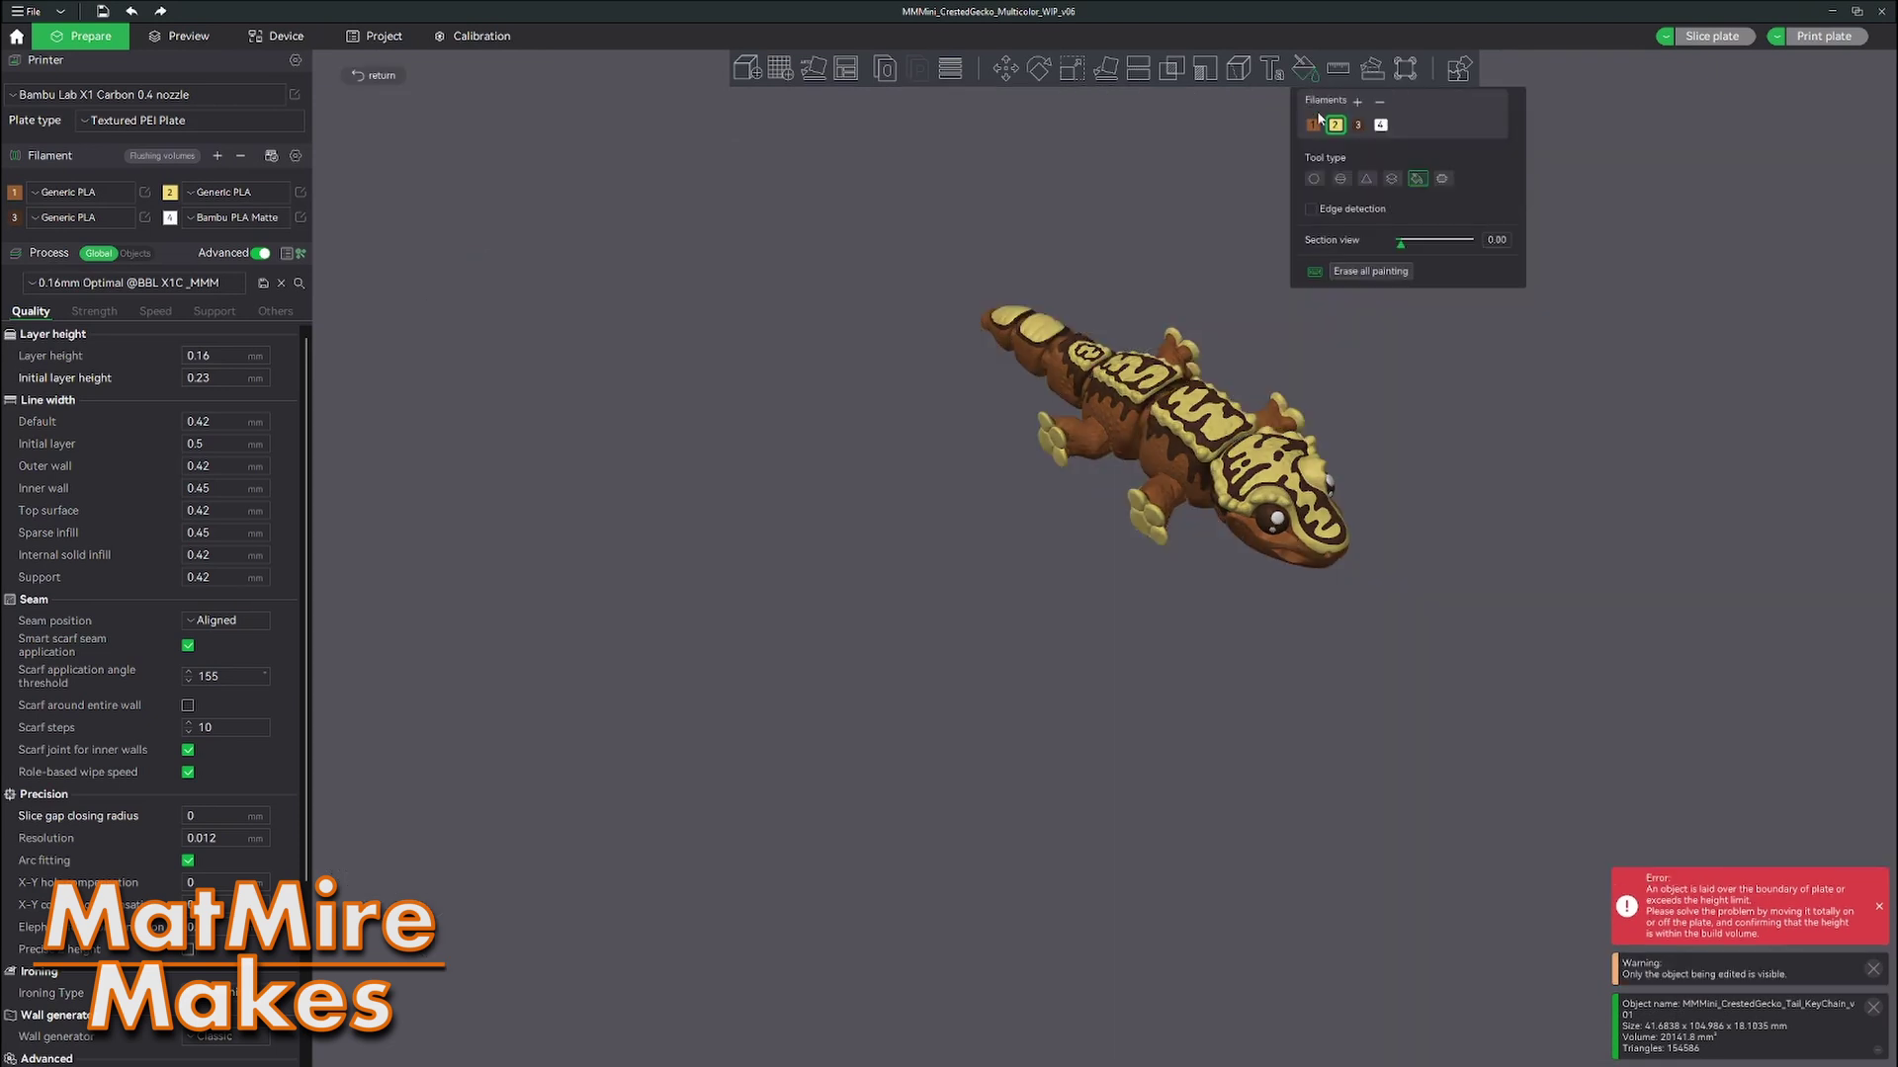
pyautogui.scroll(4, 1478, 487)
pyautogui.moveTo(1537, 431); pyautogui.dragTo(1300, 630, button='right')
pyautogui.scroll(2, 1091, 594)
# Step: Try filling the yellow inner marking on the front back segment with dark filament 3, and undo that fill
pyautogui.click(1134, 651)
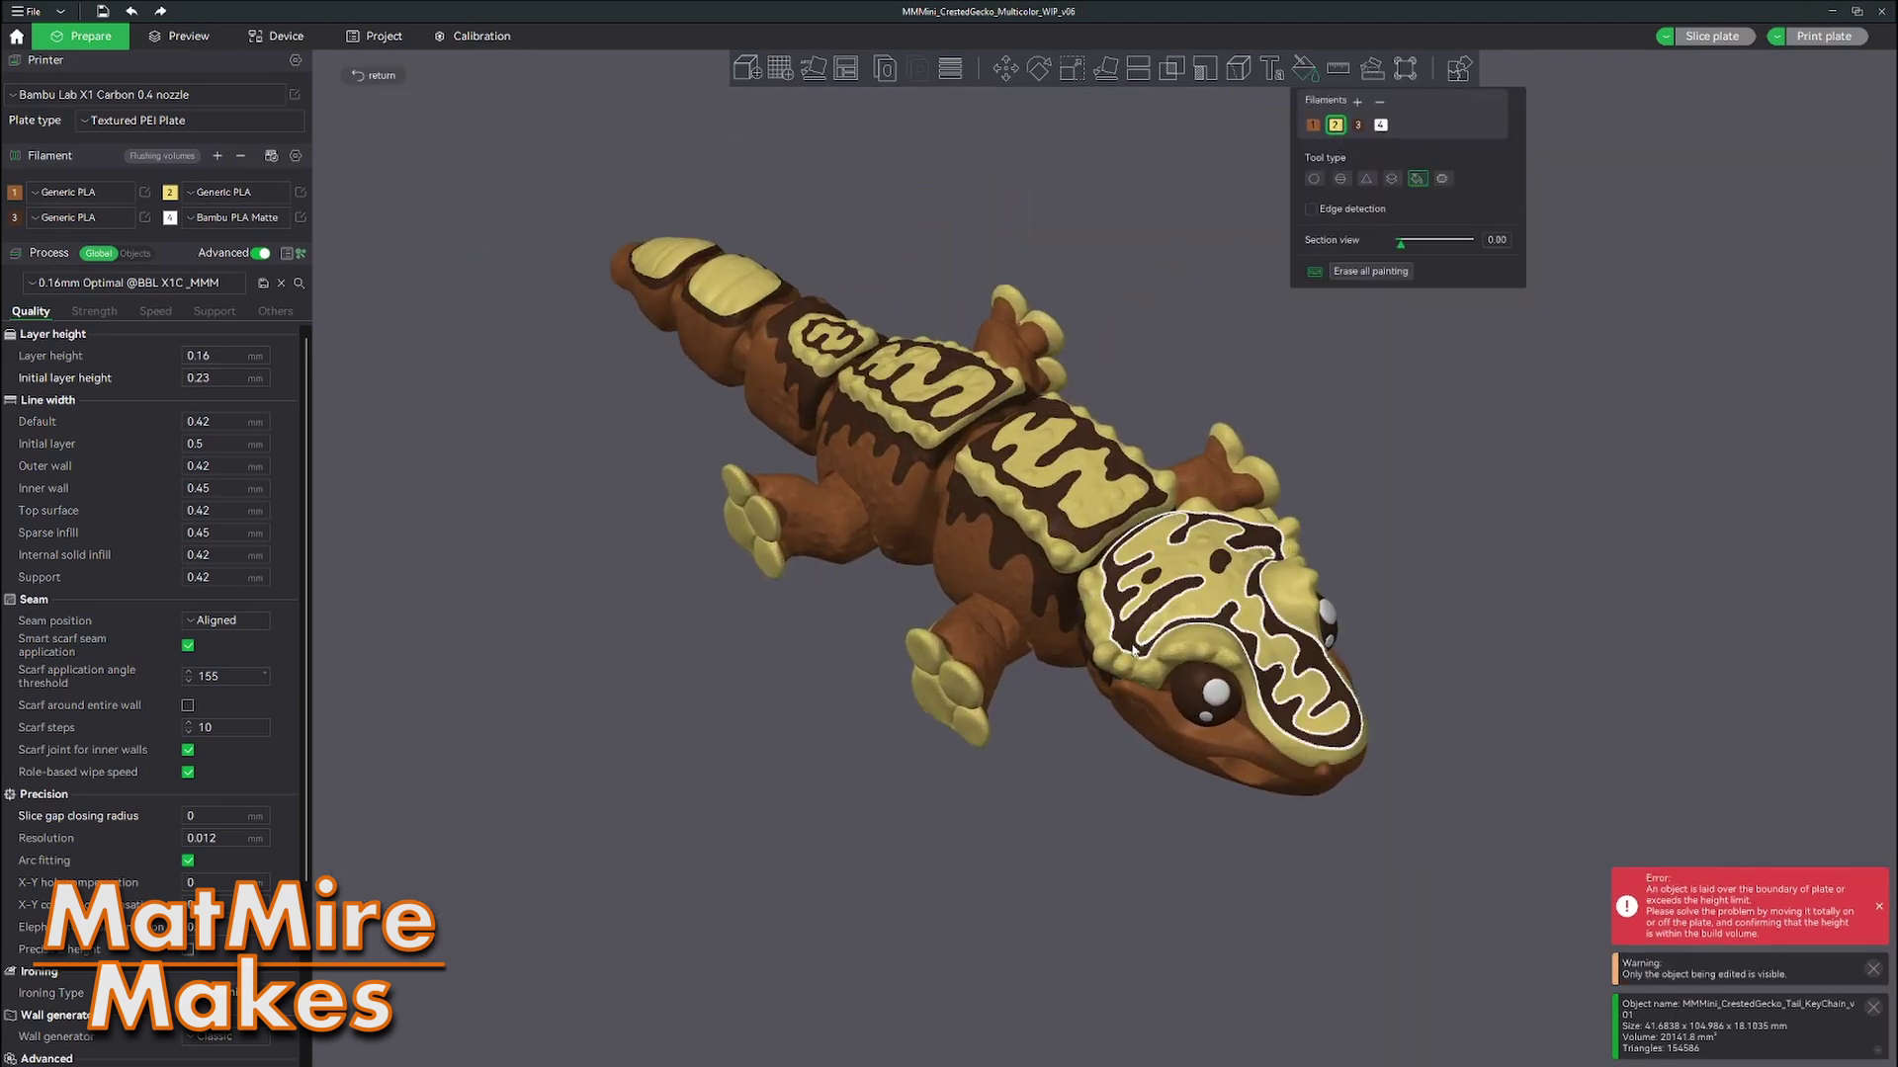
pyautogui.click(1144, 611)
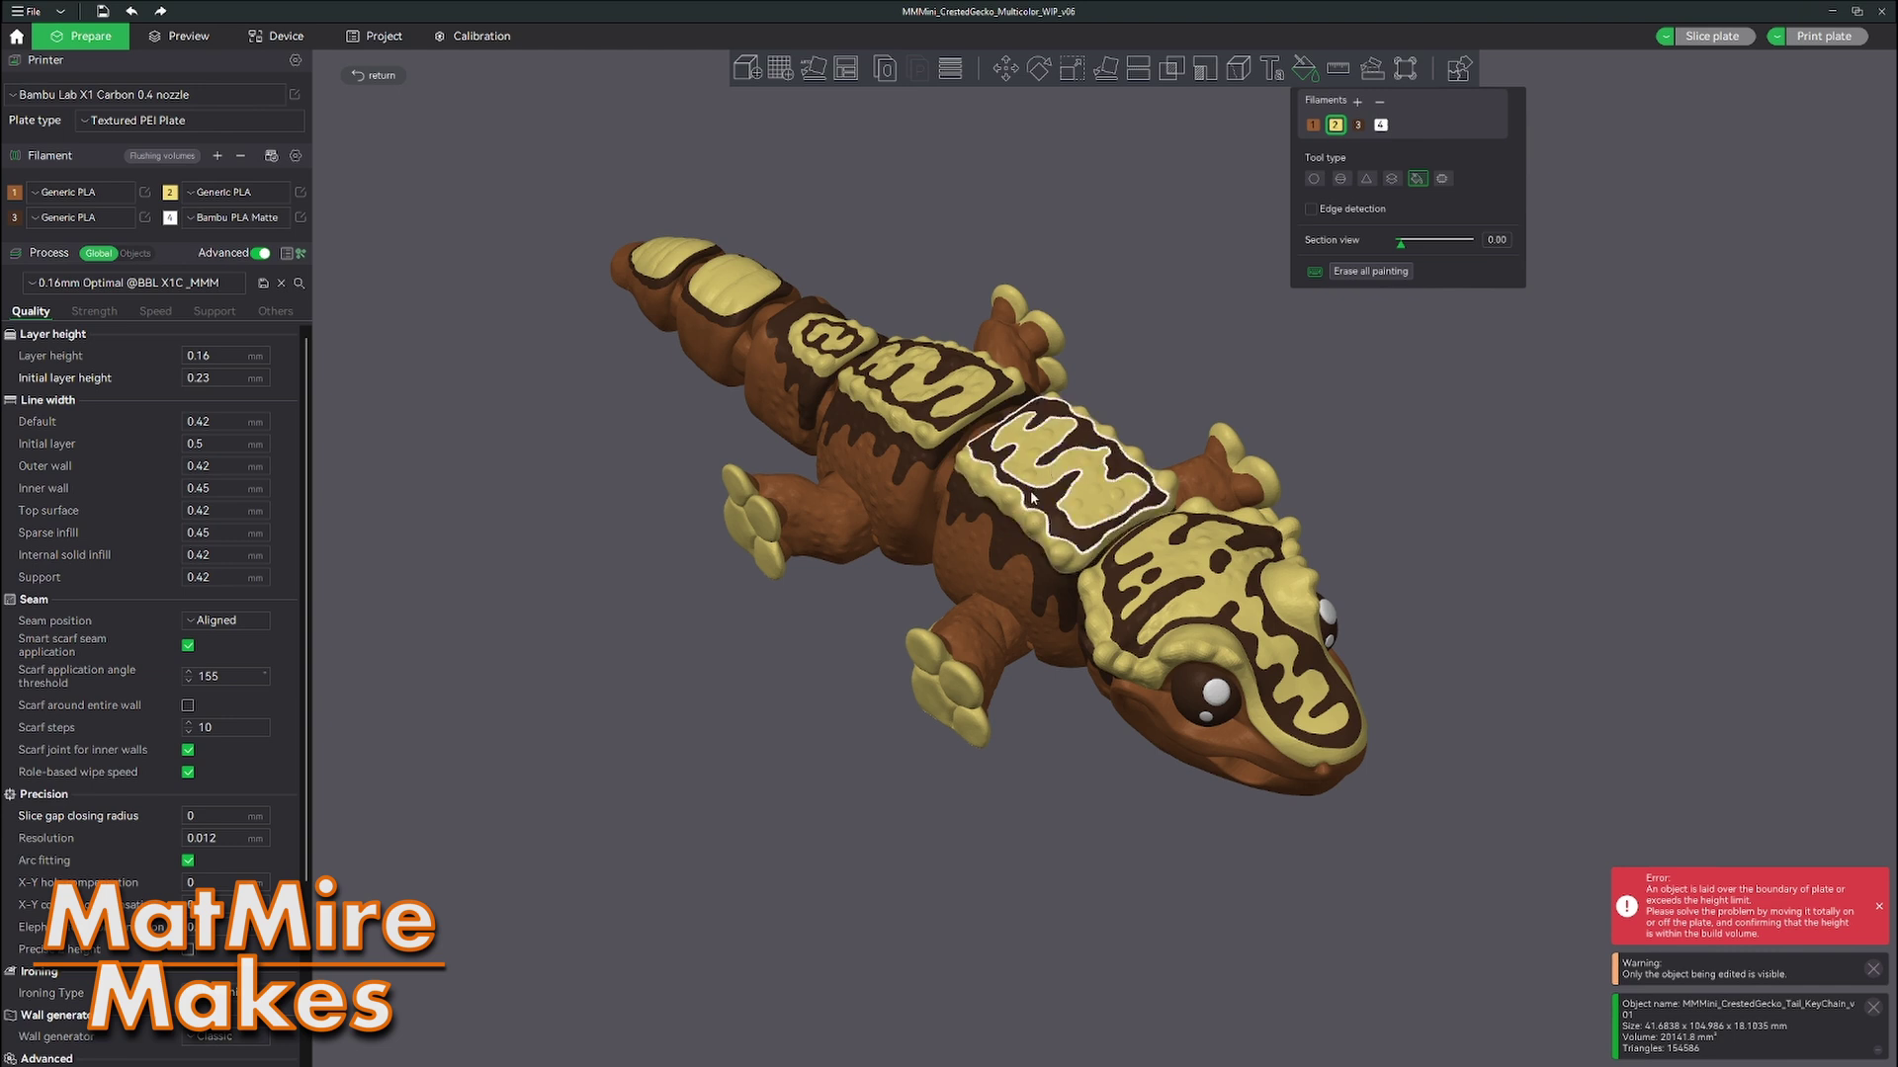
pyautogui.click(1354, 127)
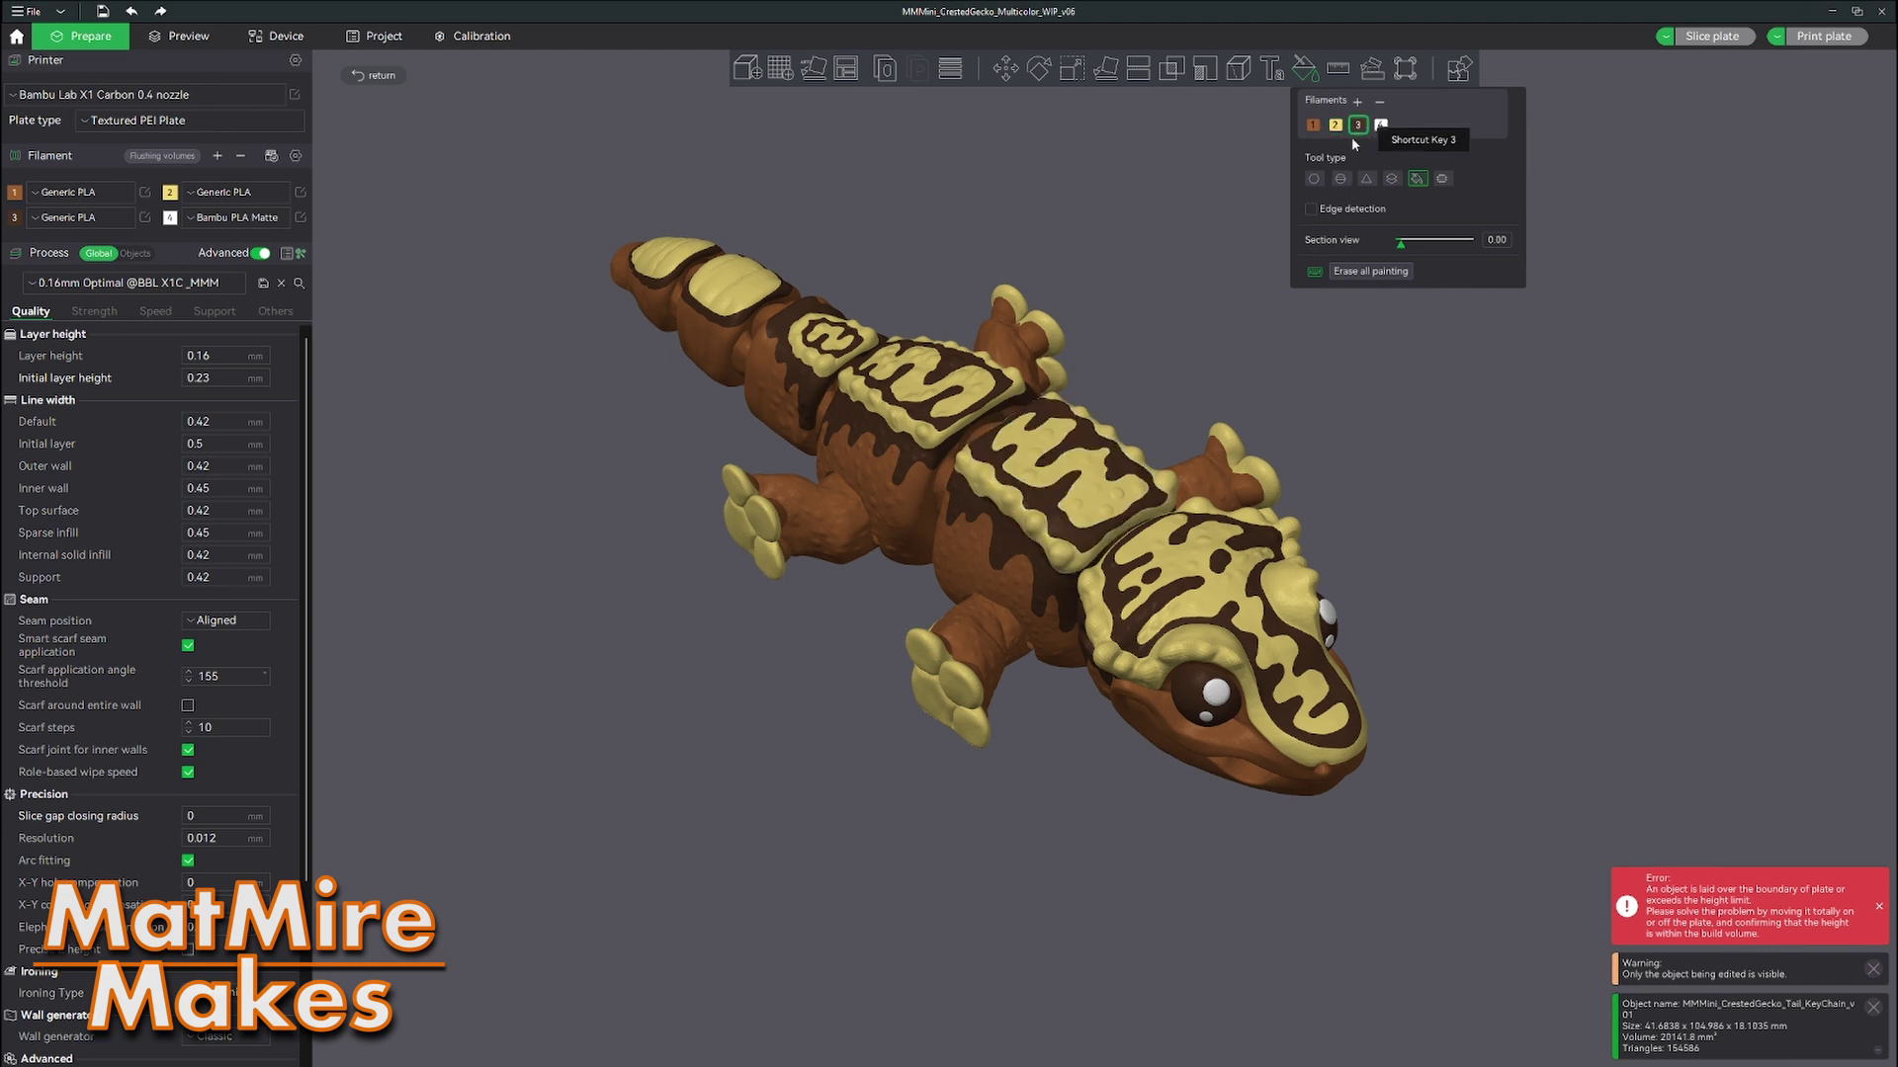
pyautogui.click(1114, 508)
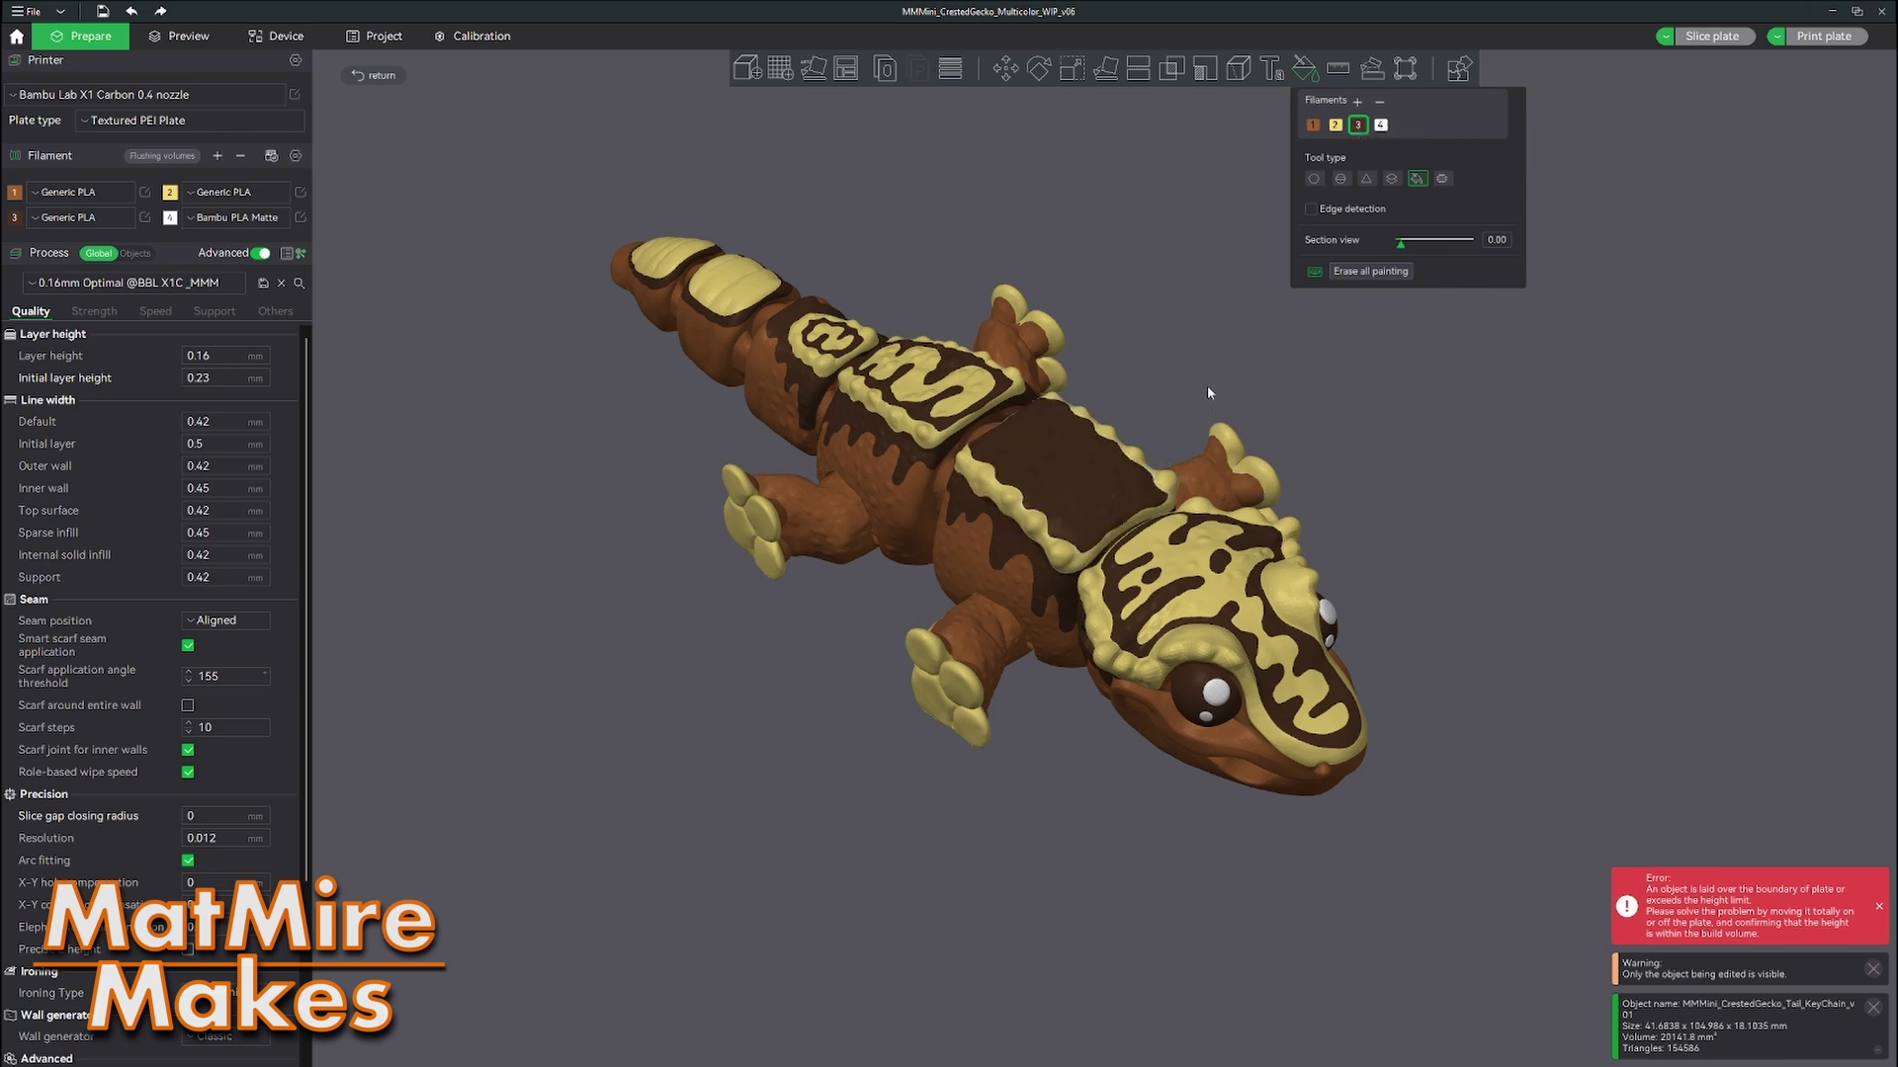
pyautogui.hotkey('ctrl', 'z')
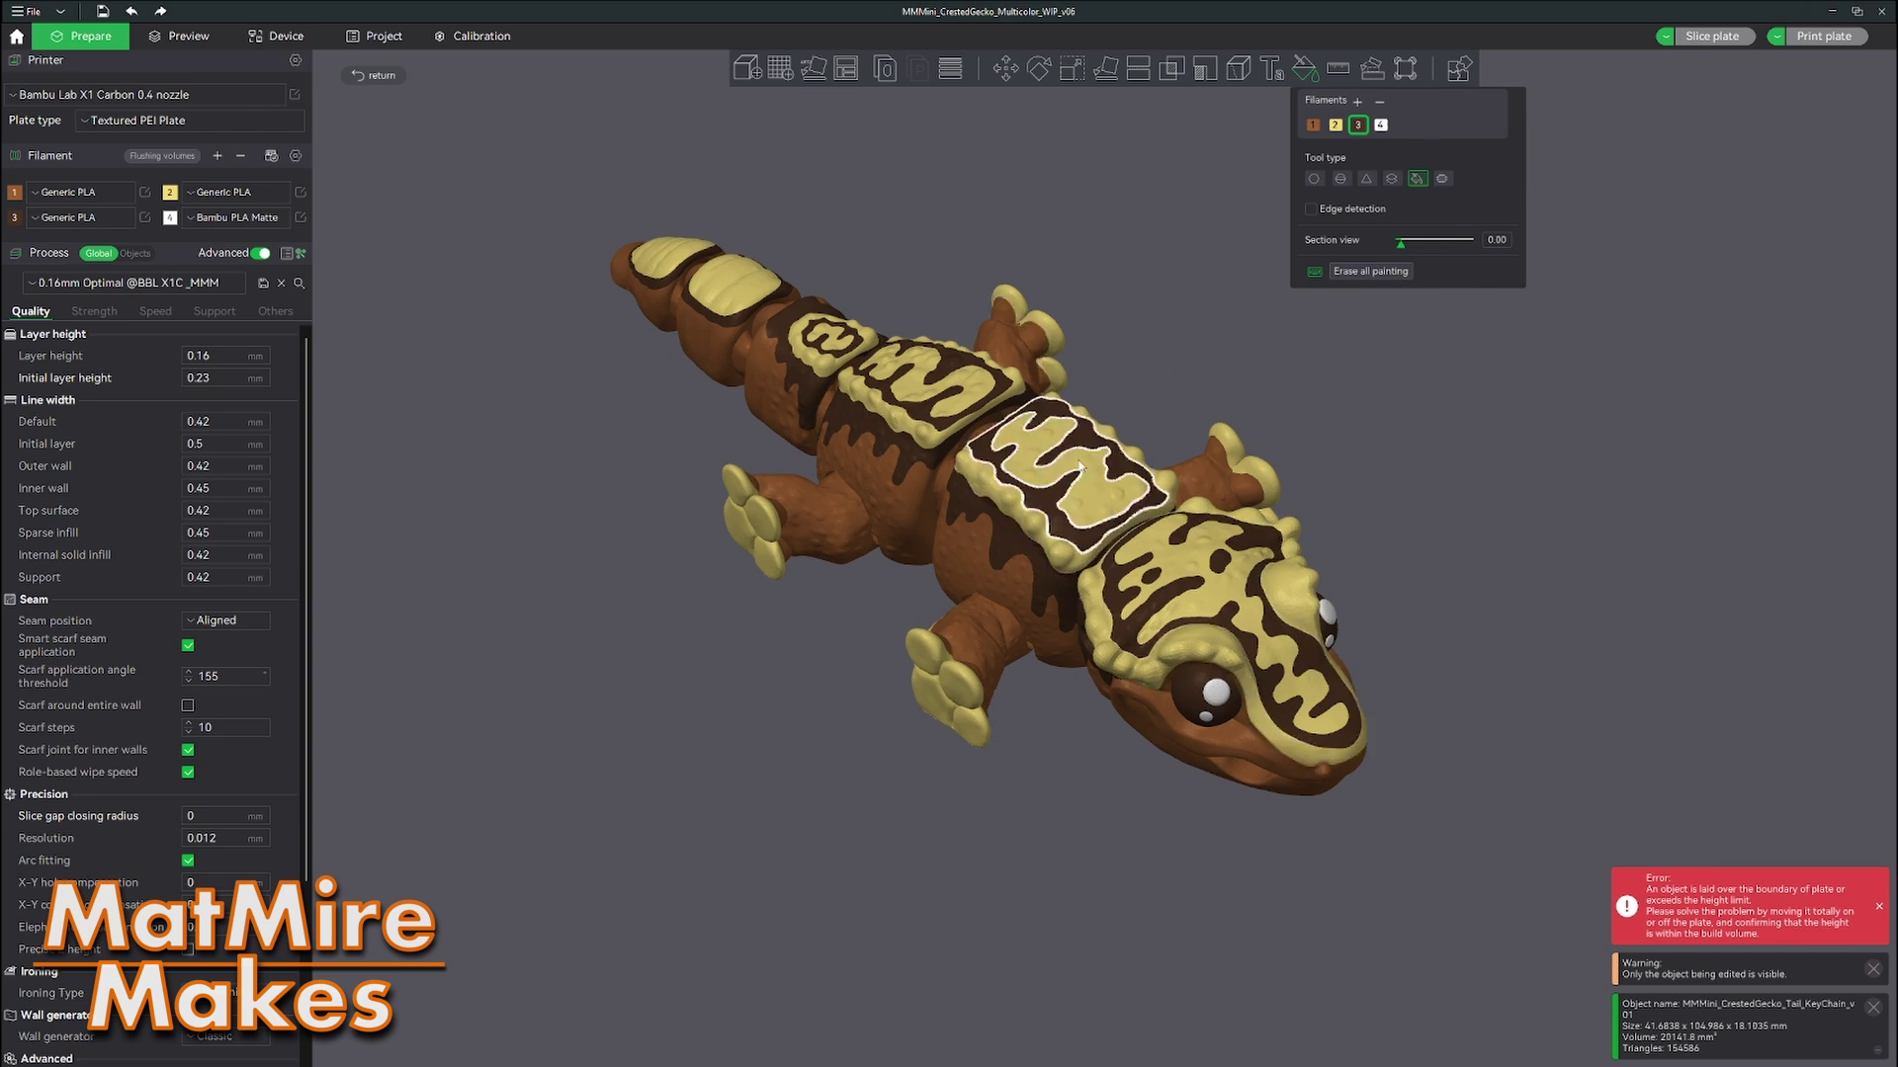
# Step: Fill the dark markings on the keychain gecko's head, back segments and tail base, including both small head spots, with white filament 4
pyautogui.click(1381, 127)
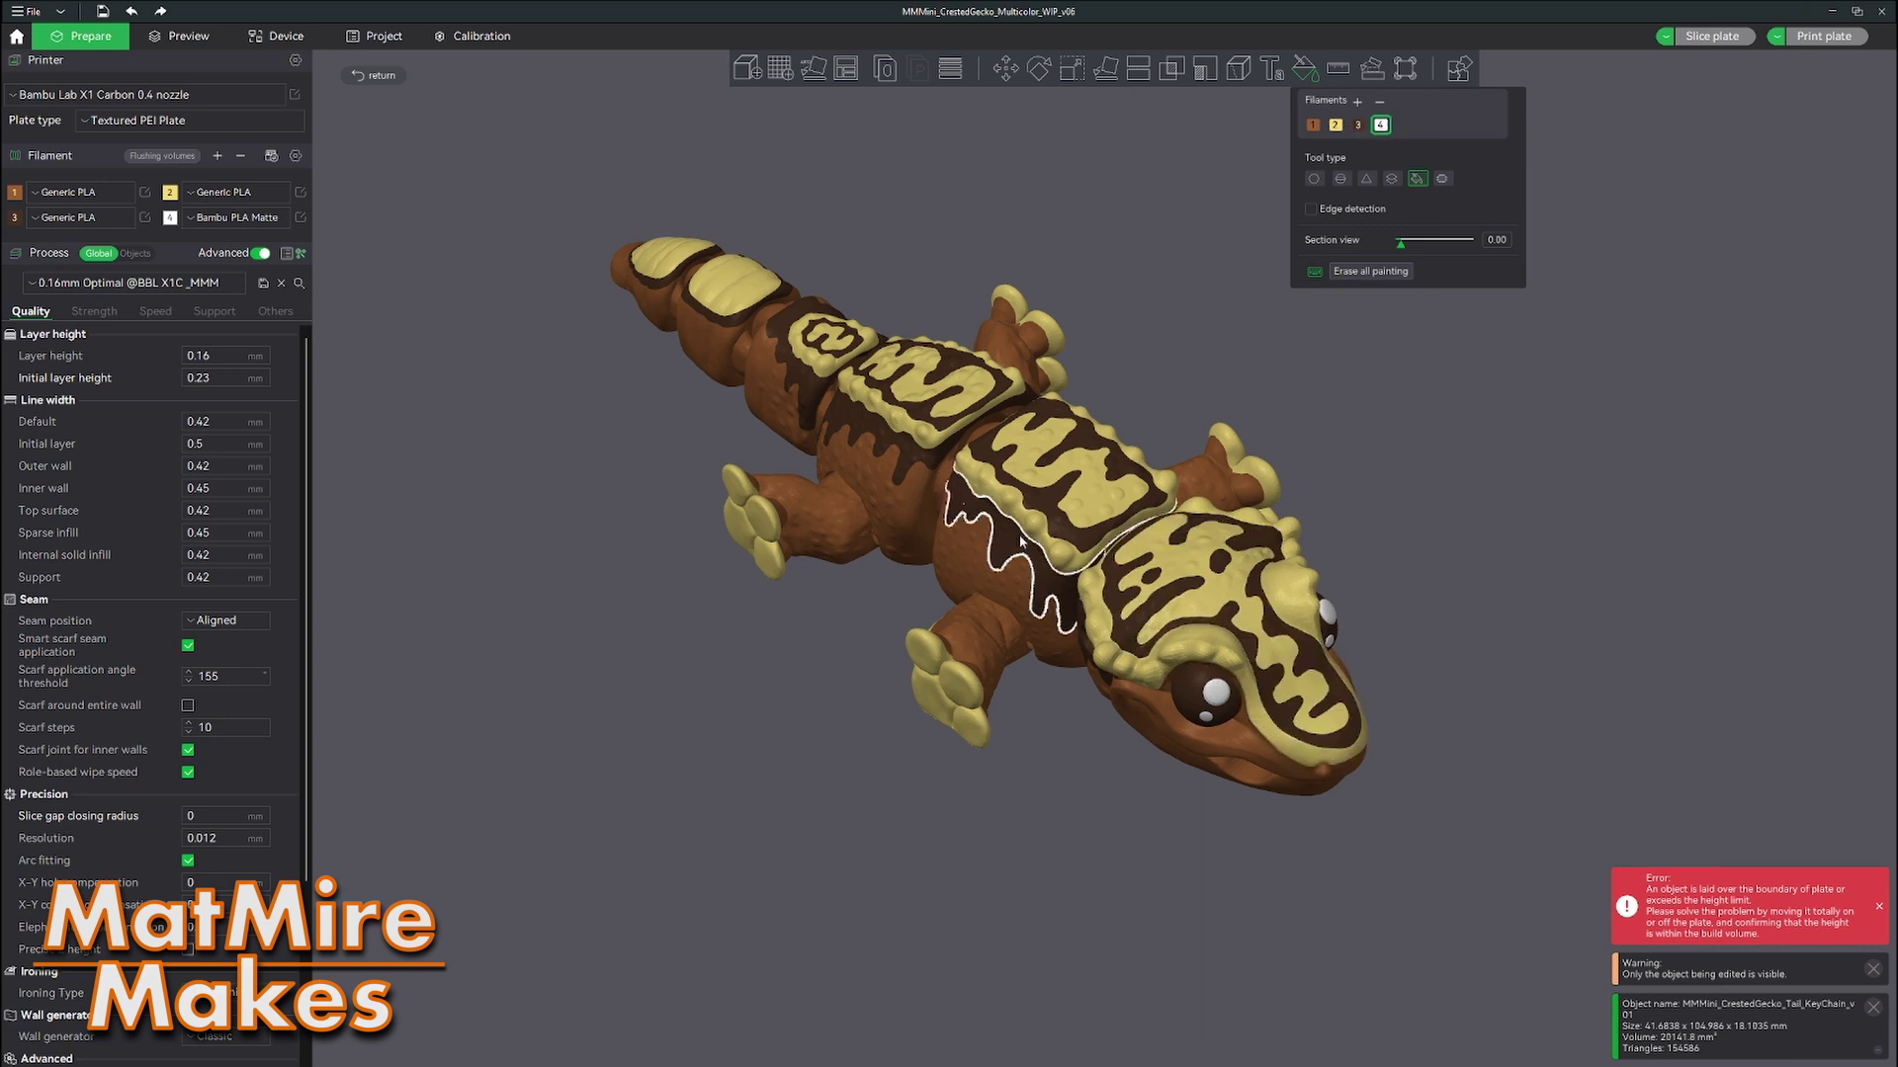
pyautogui.click(1126, 637)
pyautogui.click(1065, 484)
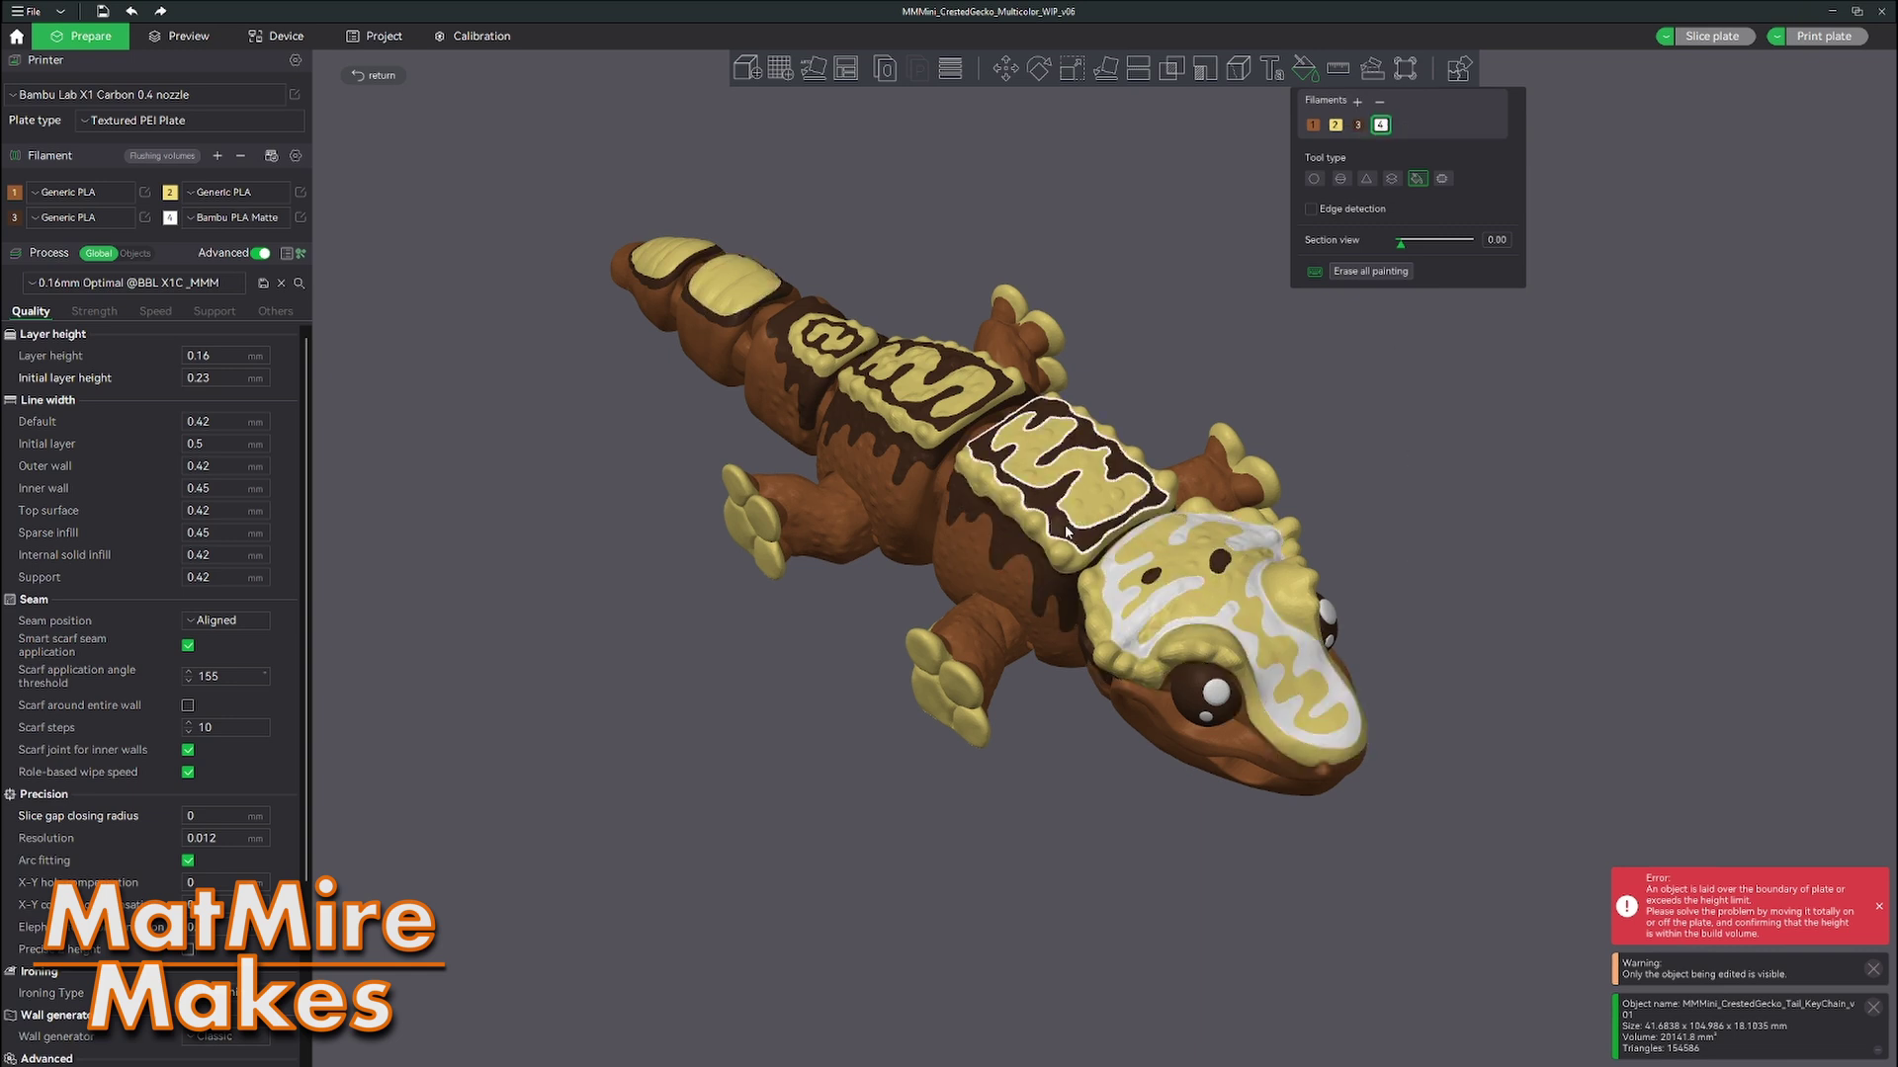
pyautogui.click(925, 418)
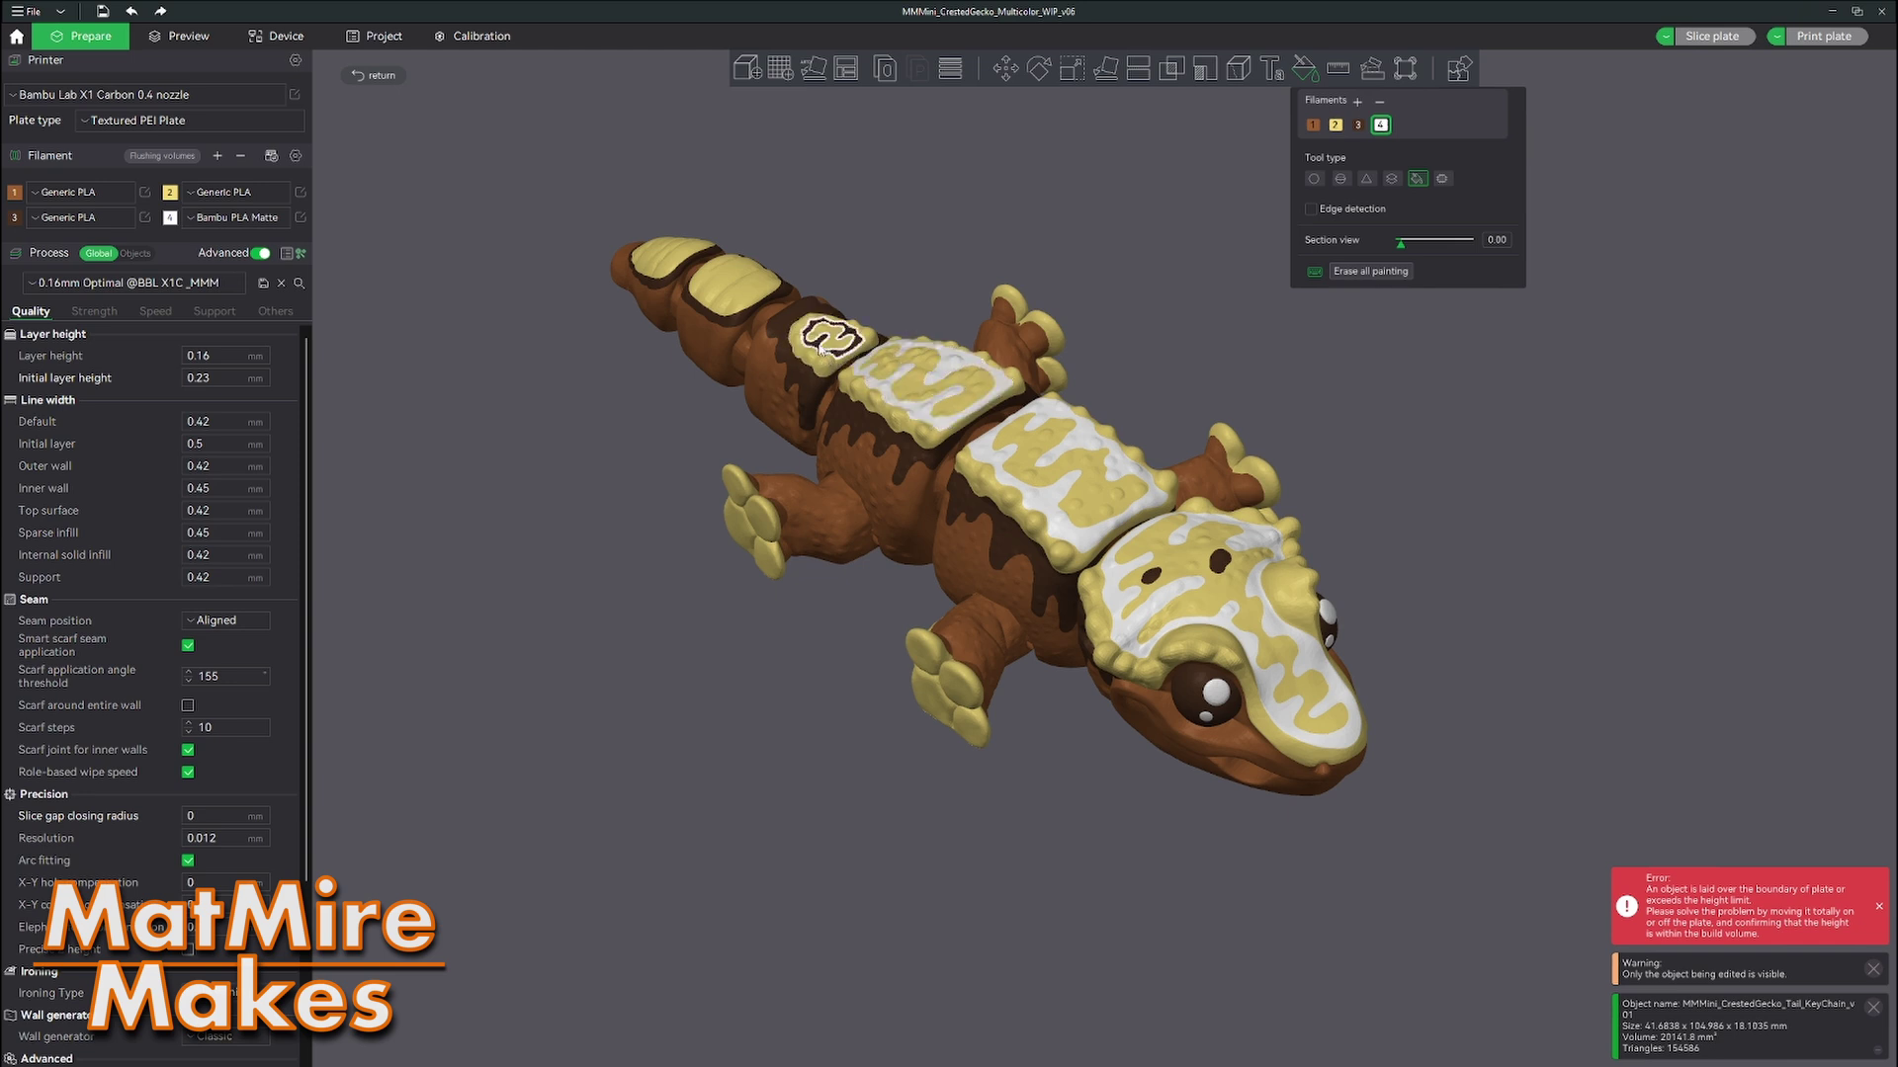
pyautogui.click(820, 346)
pyautogui.click(1153, 579)
pyautogui.click(1222, 561)
# Step: Fill the yellow inner markings on the keychain gecko's head, both back segments and tail base with dark filament 3
pyautogui.click(1358, 124)
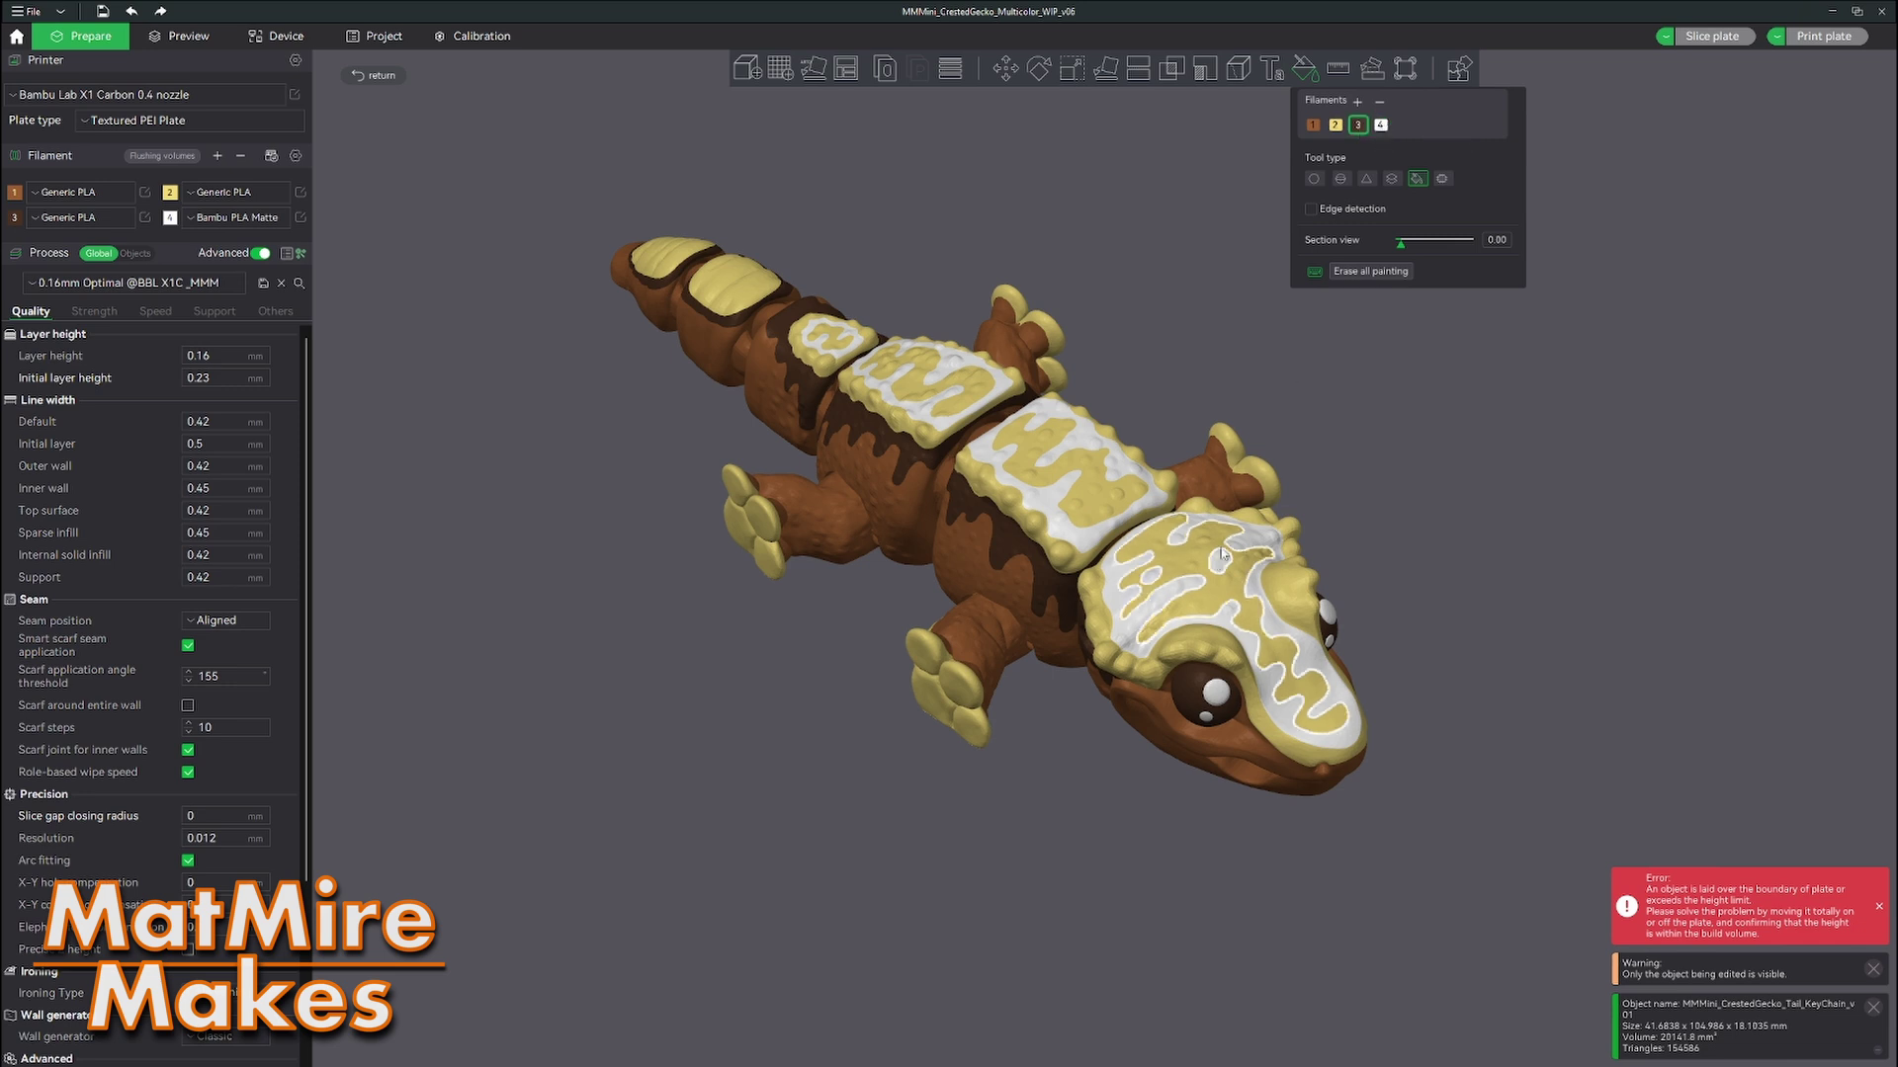
pyautogui.click(1200, 568)
pyautogui.click(1087, 482)
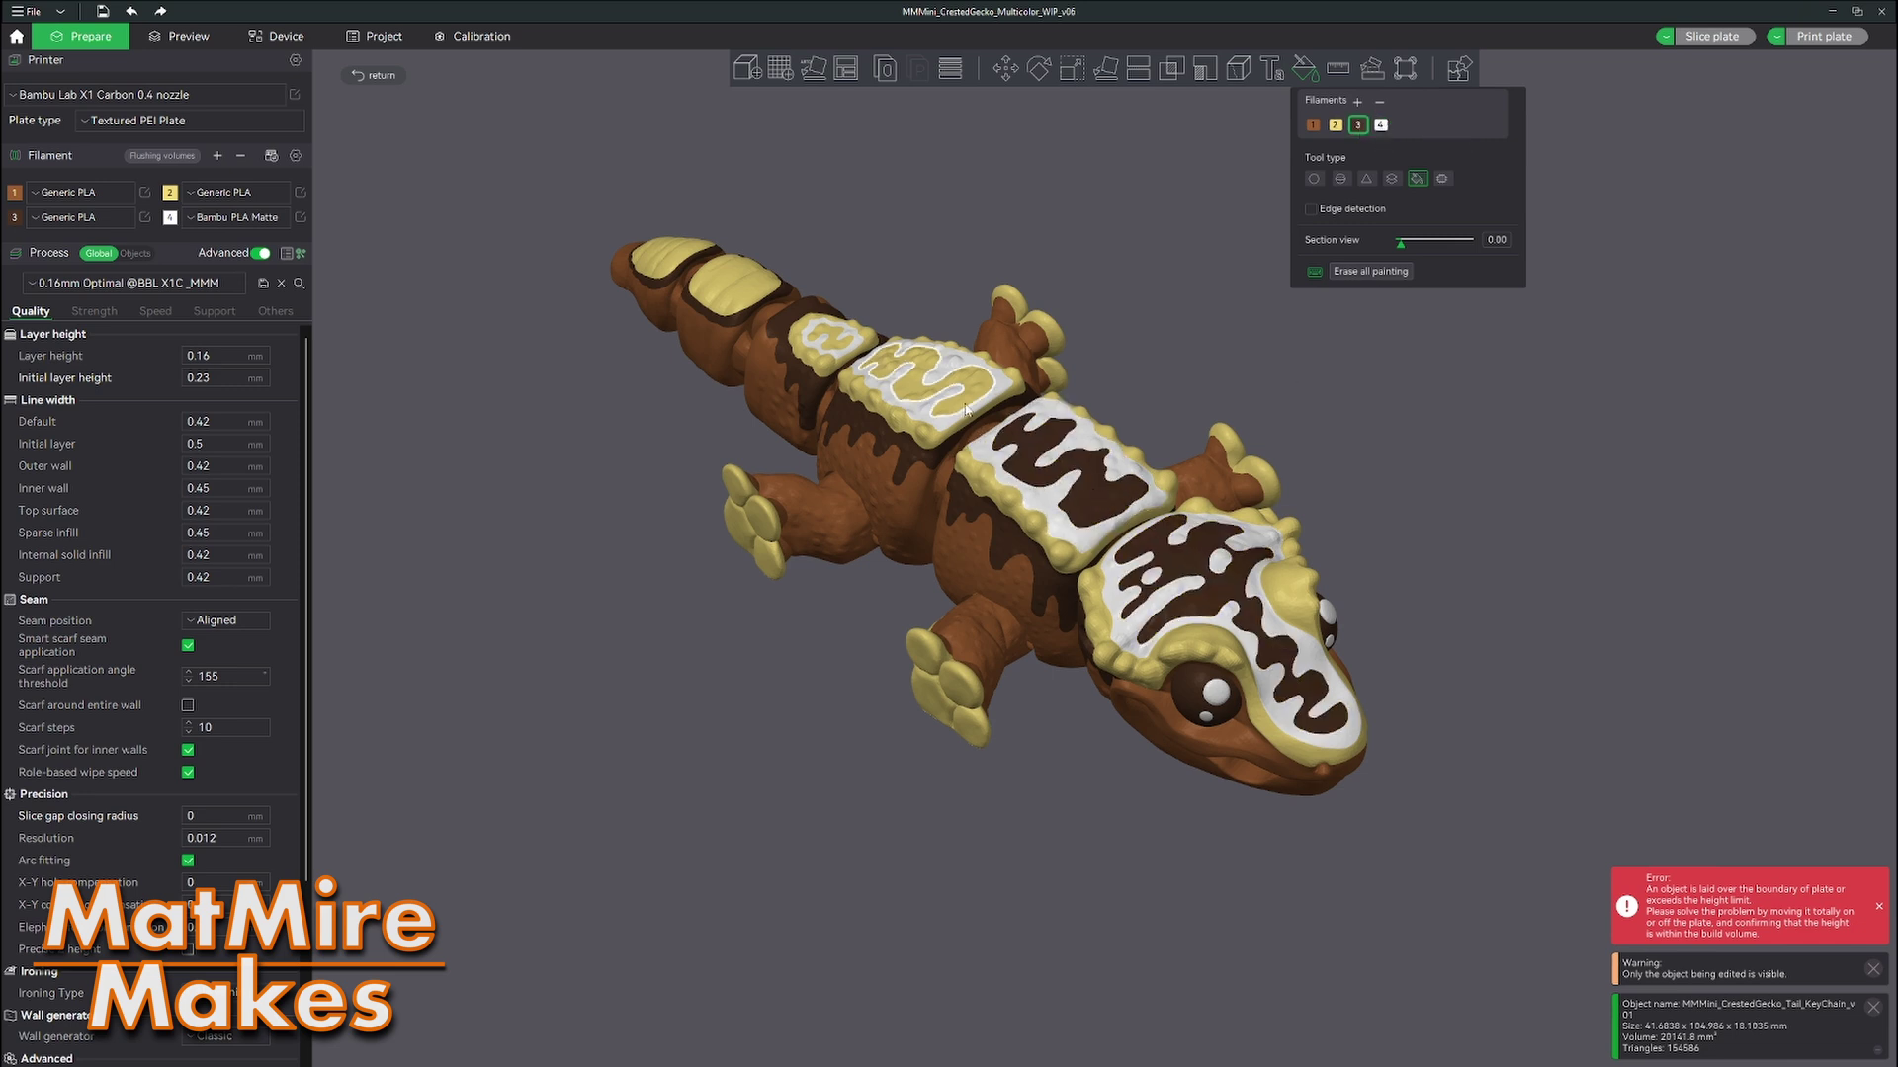
pyautogui.click(924, 380)
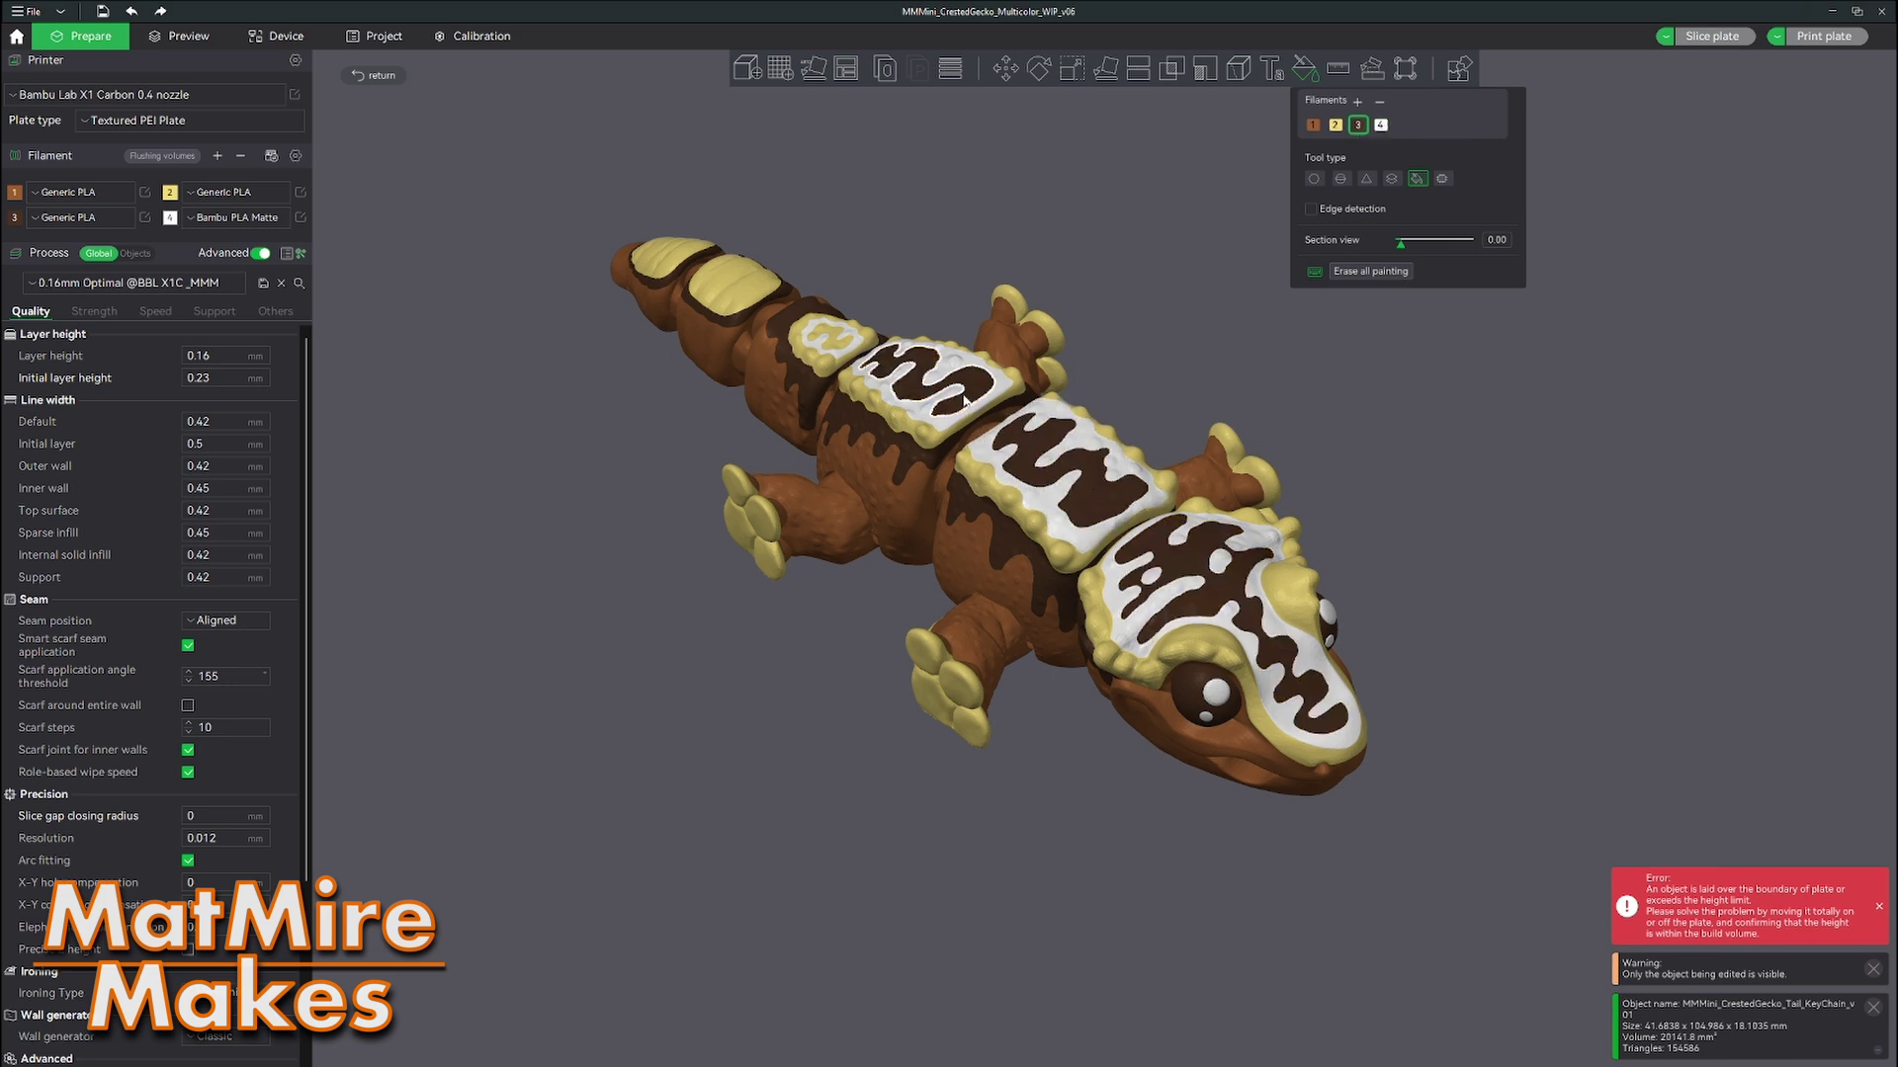
pyautogui.click(836, 348)
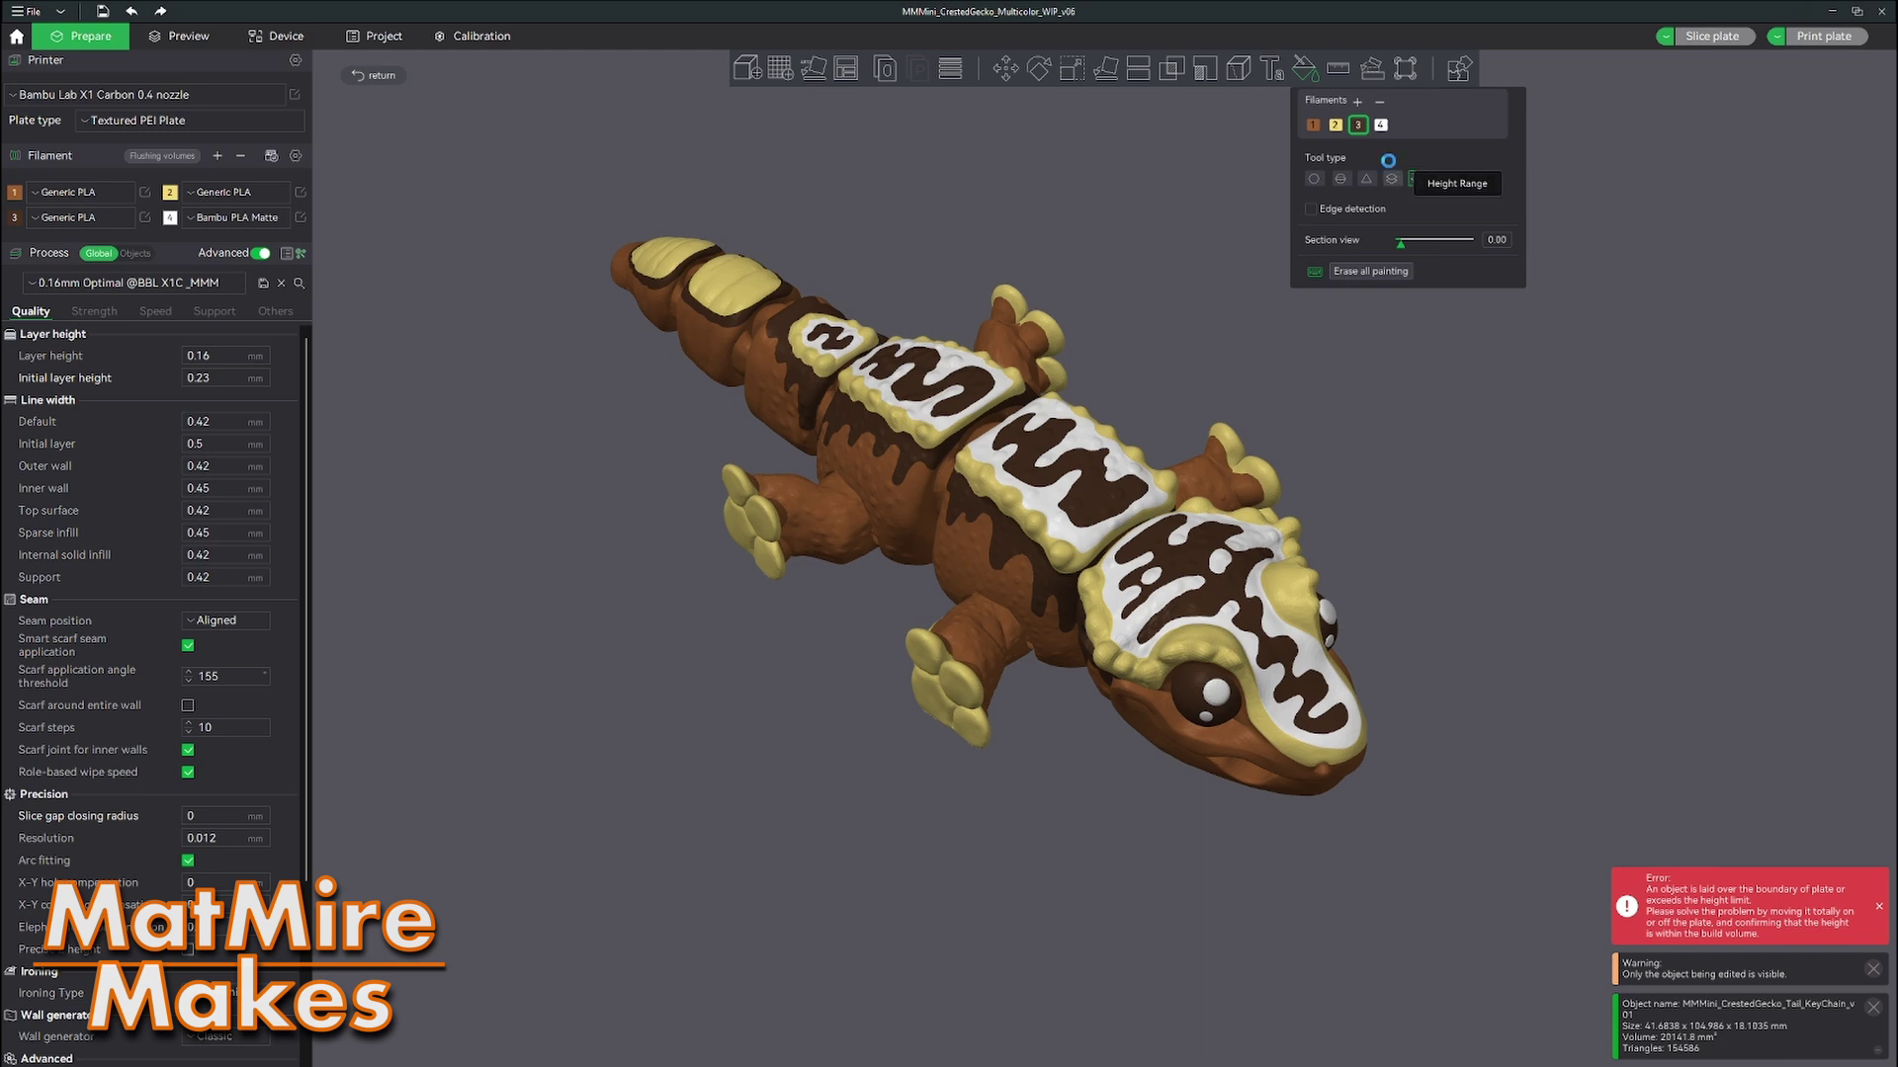
# Step: Fill the white areas on the keychain gecko's head, back segments and tail base with yellow filament 2, and leave painting
pyautogui.click(1335, 125)
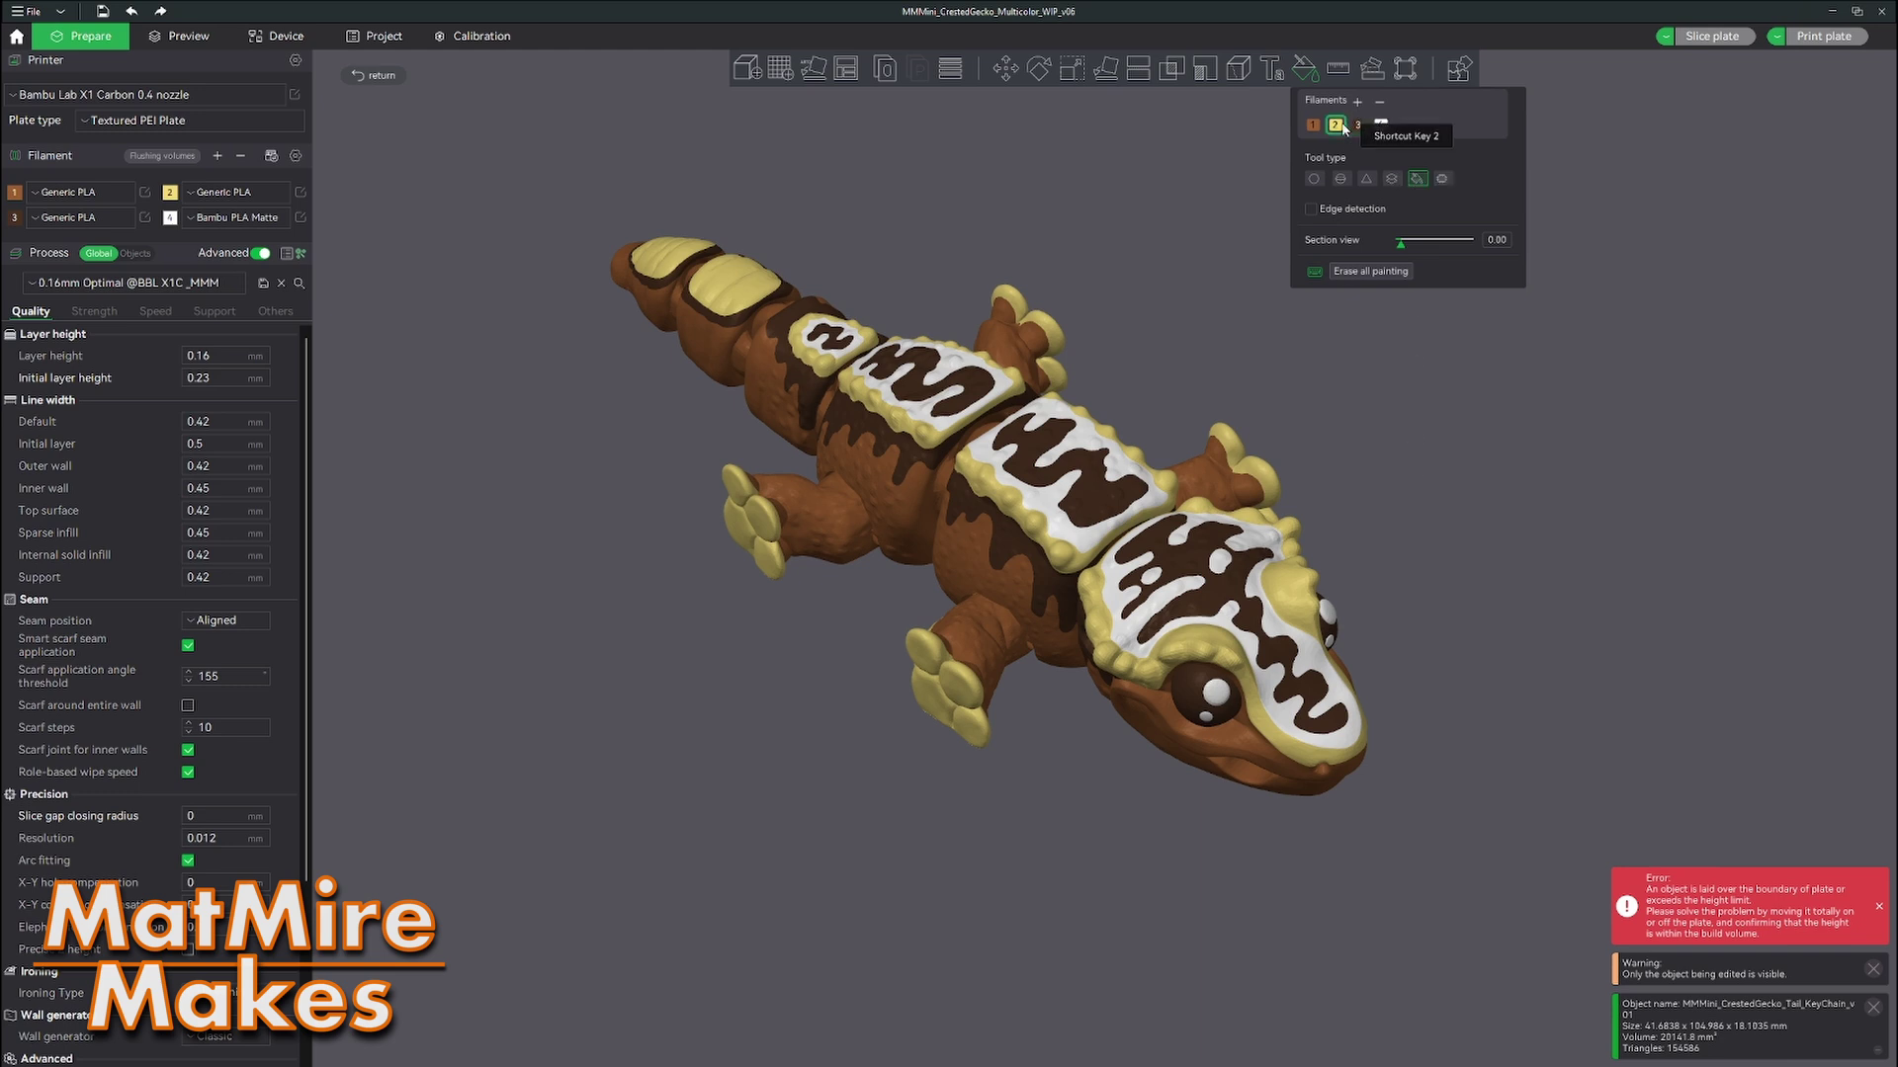
pyautogui.click(1123, 644)
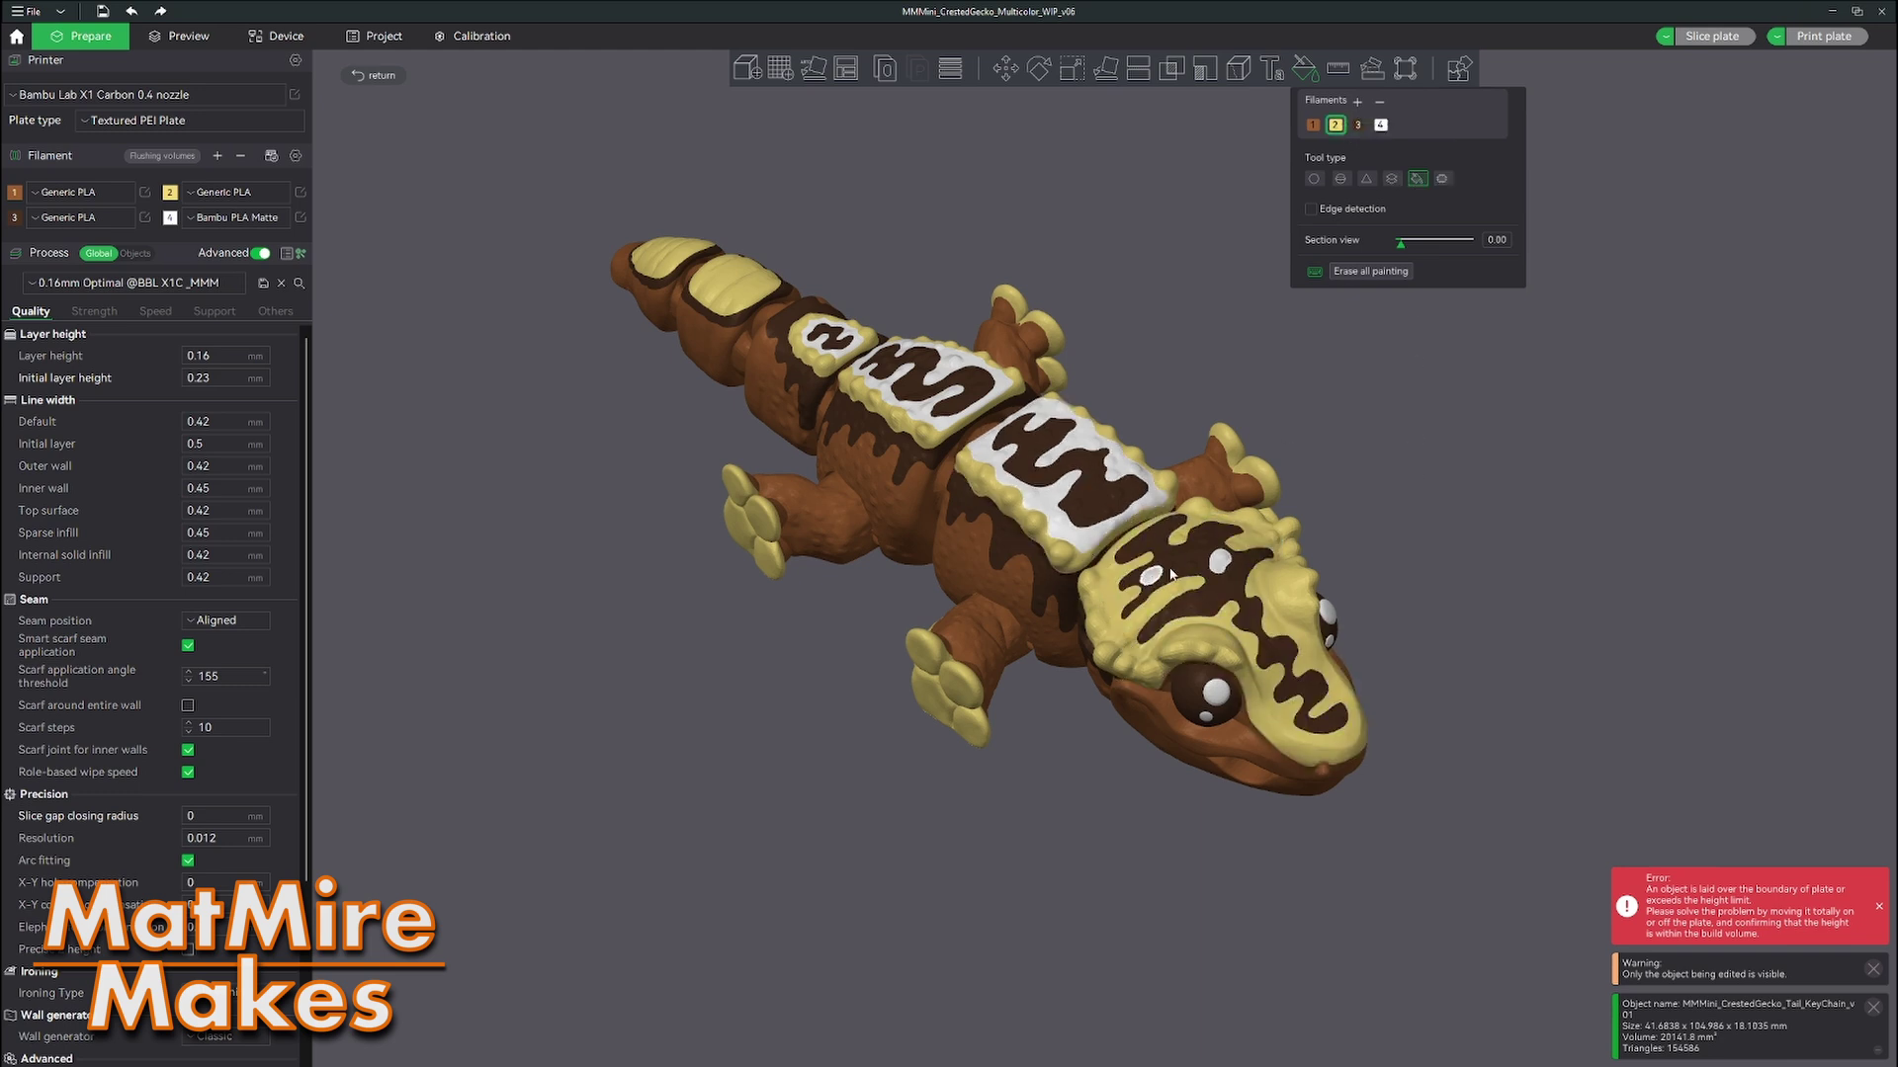
pyautogui.click(1063, 473)
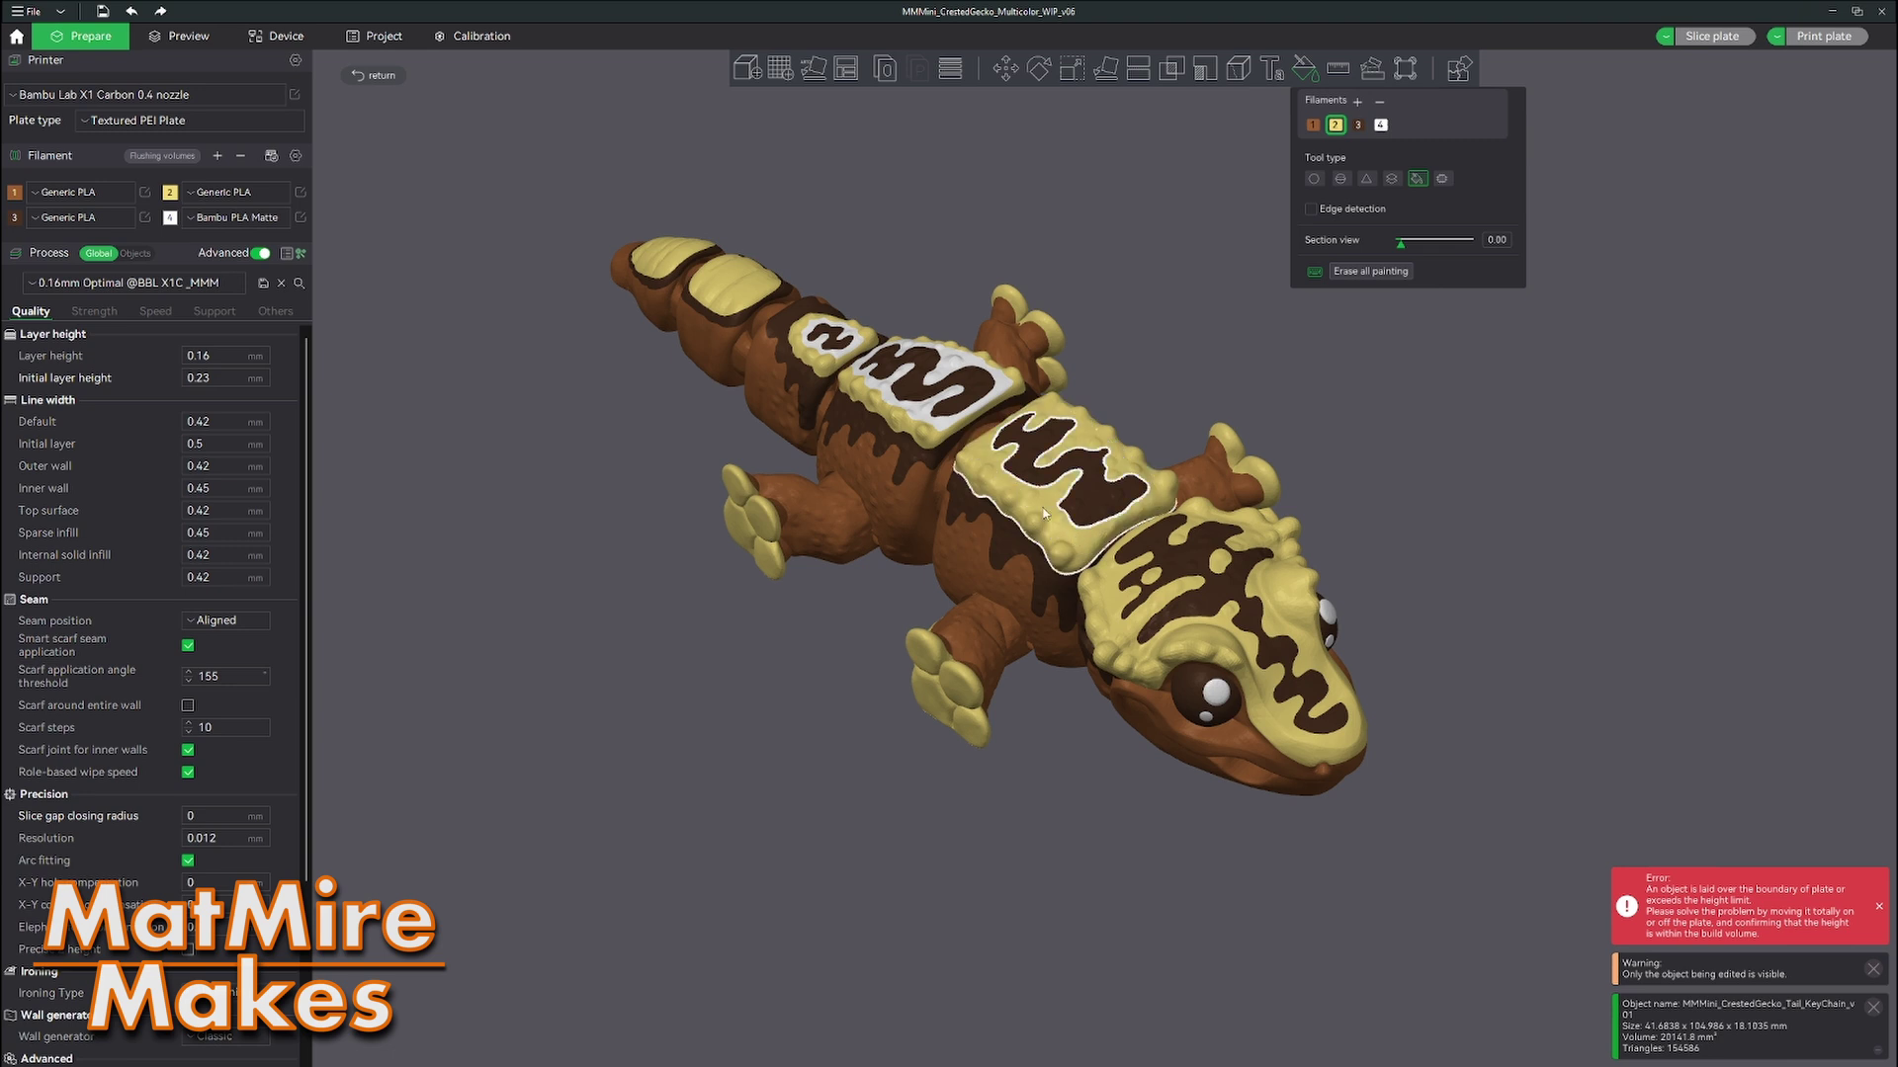
pyautogui.click(918, 416)
pyautogui.click(848, 346)
pyautogui.scroll(-4, 1147, 297)
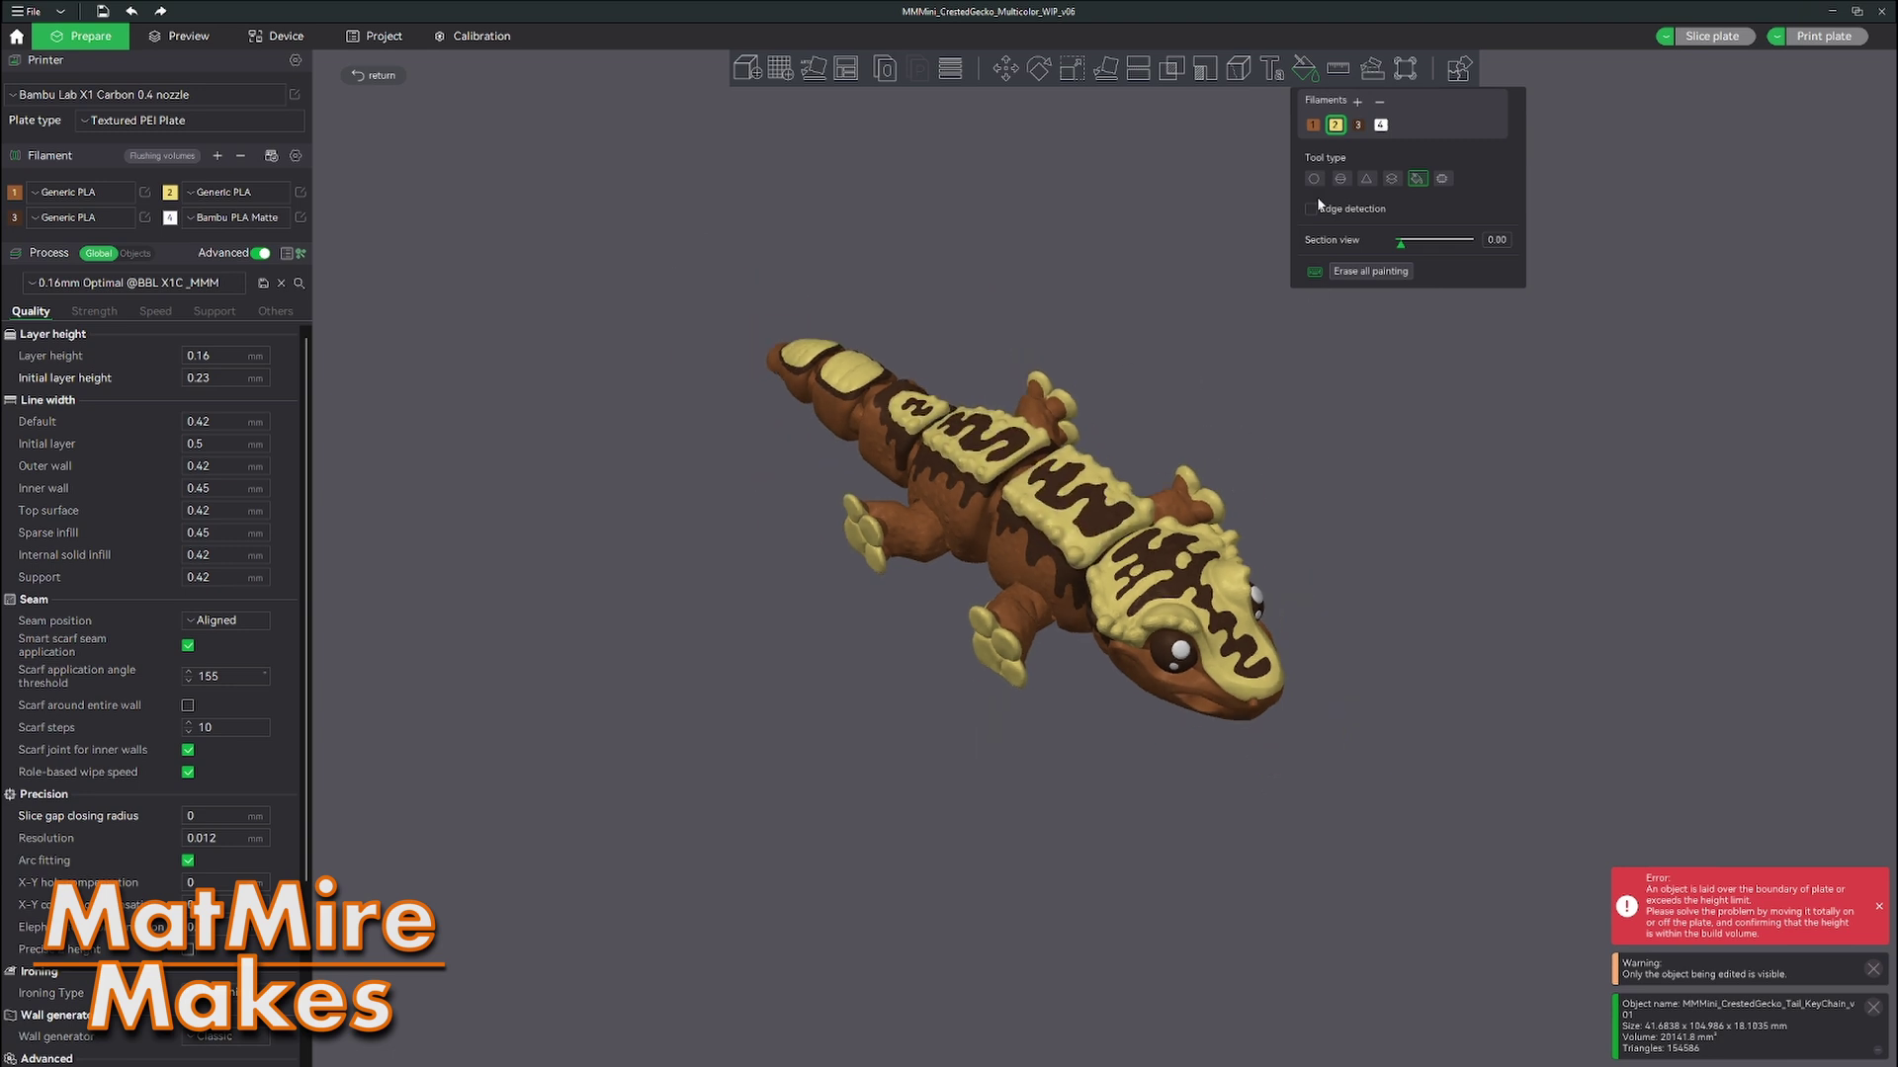
pyautogui.click(1307, 69)
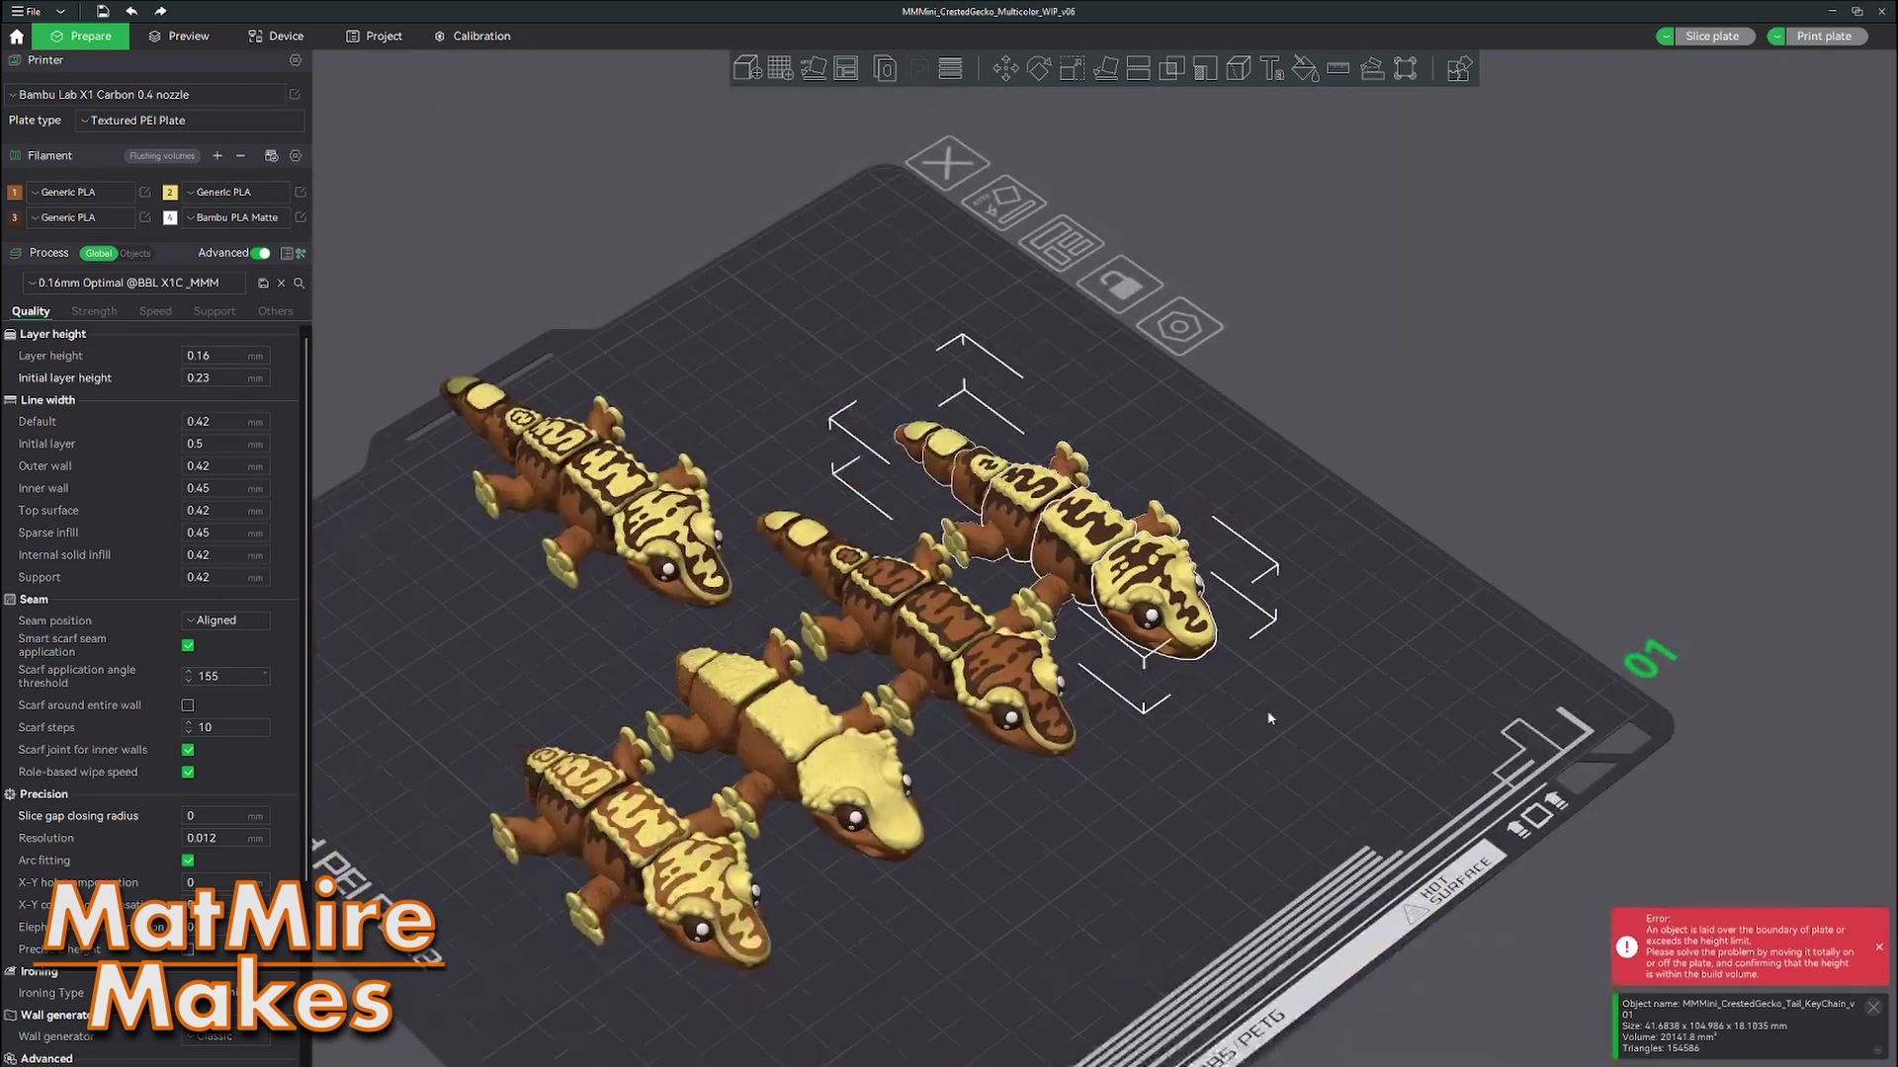
# Step: Color-paint the tailed gecko nearest the prime tower, filling the dark markings on its head, back segments and tail base with white filament 4
pyautogui.scroll(3, 785, 474)
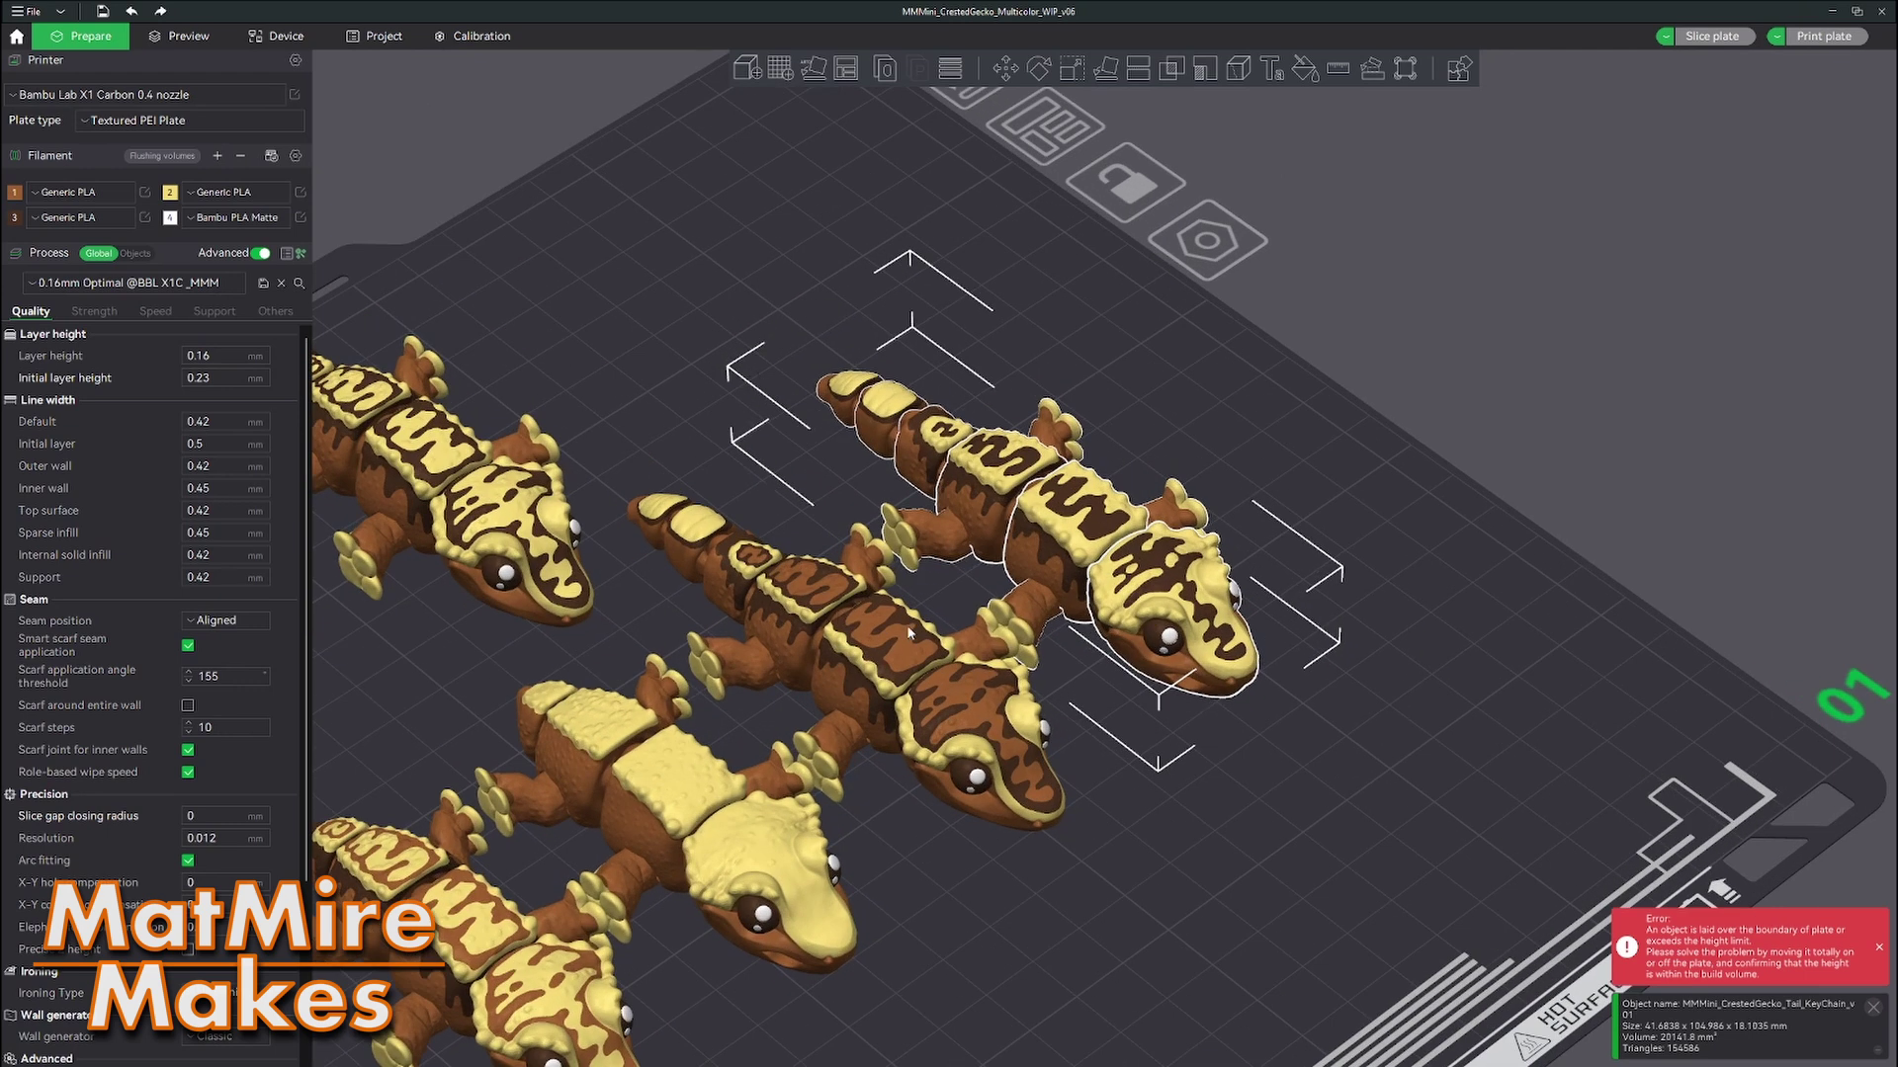
pyautogui.click(817, 436)
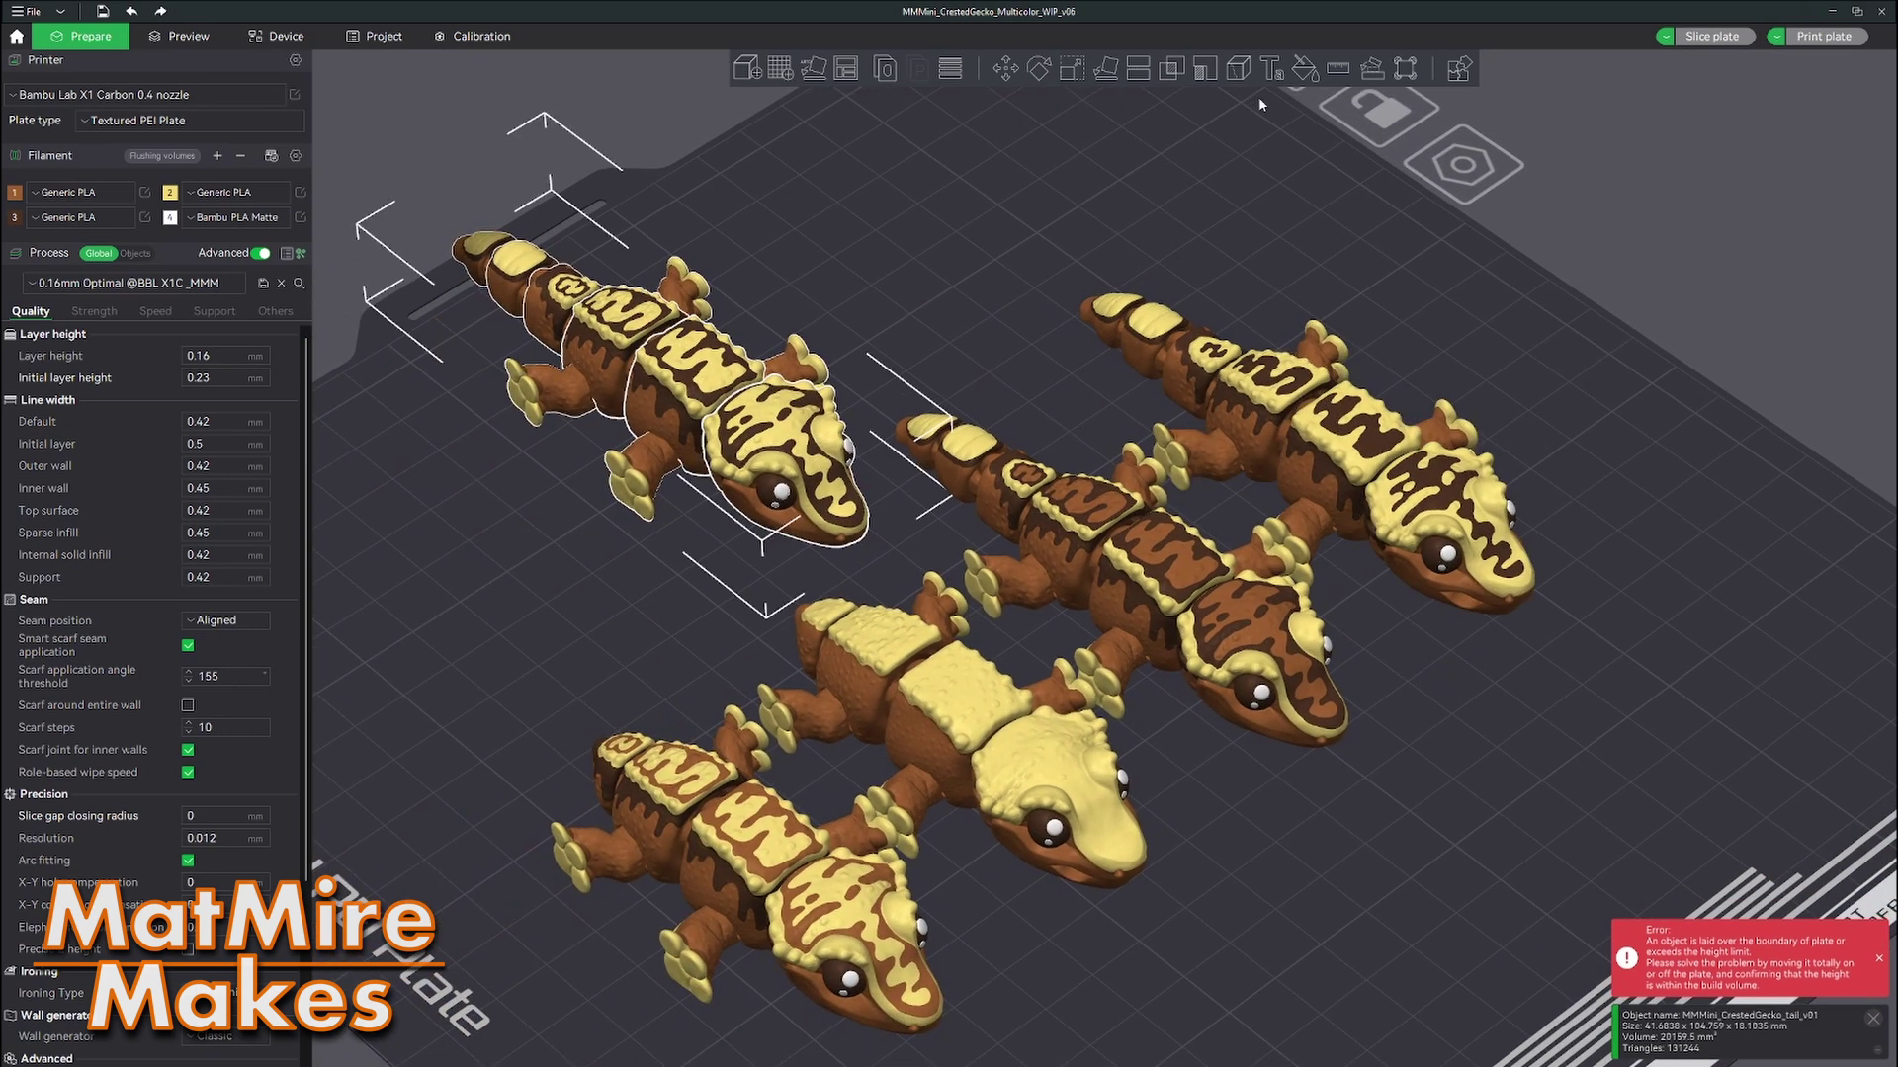
pyautogui.click(1305, 68)
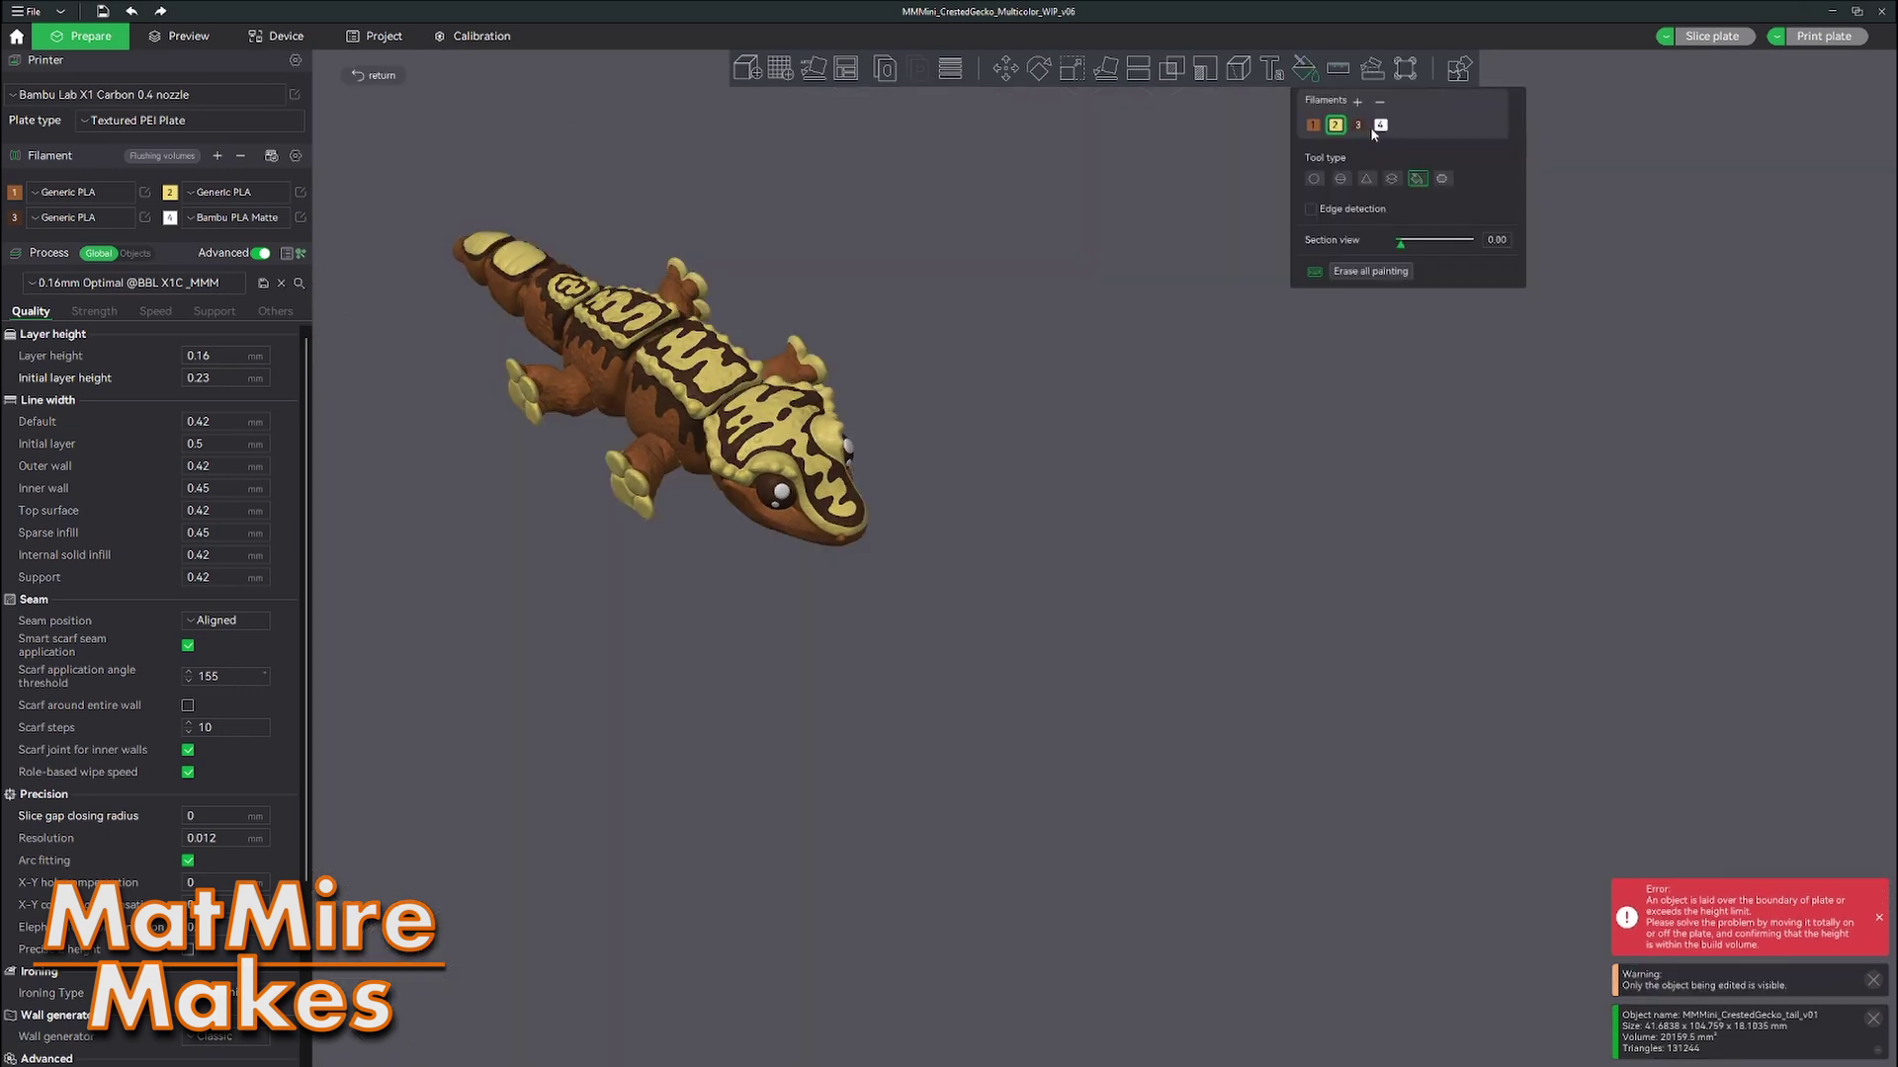
pyautogui.click(737, 460)
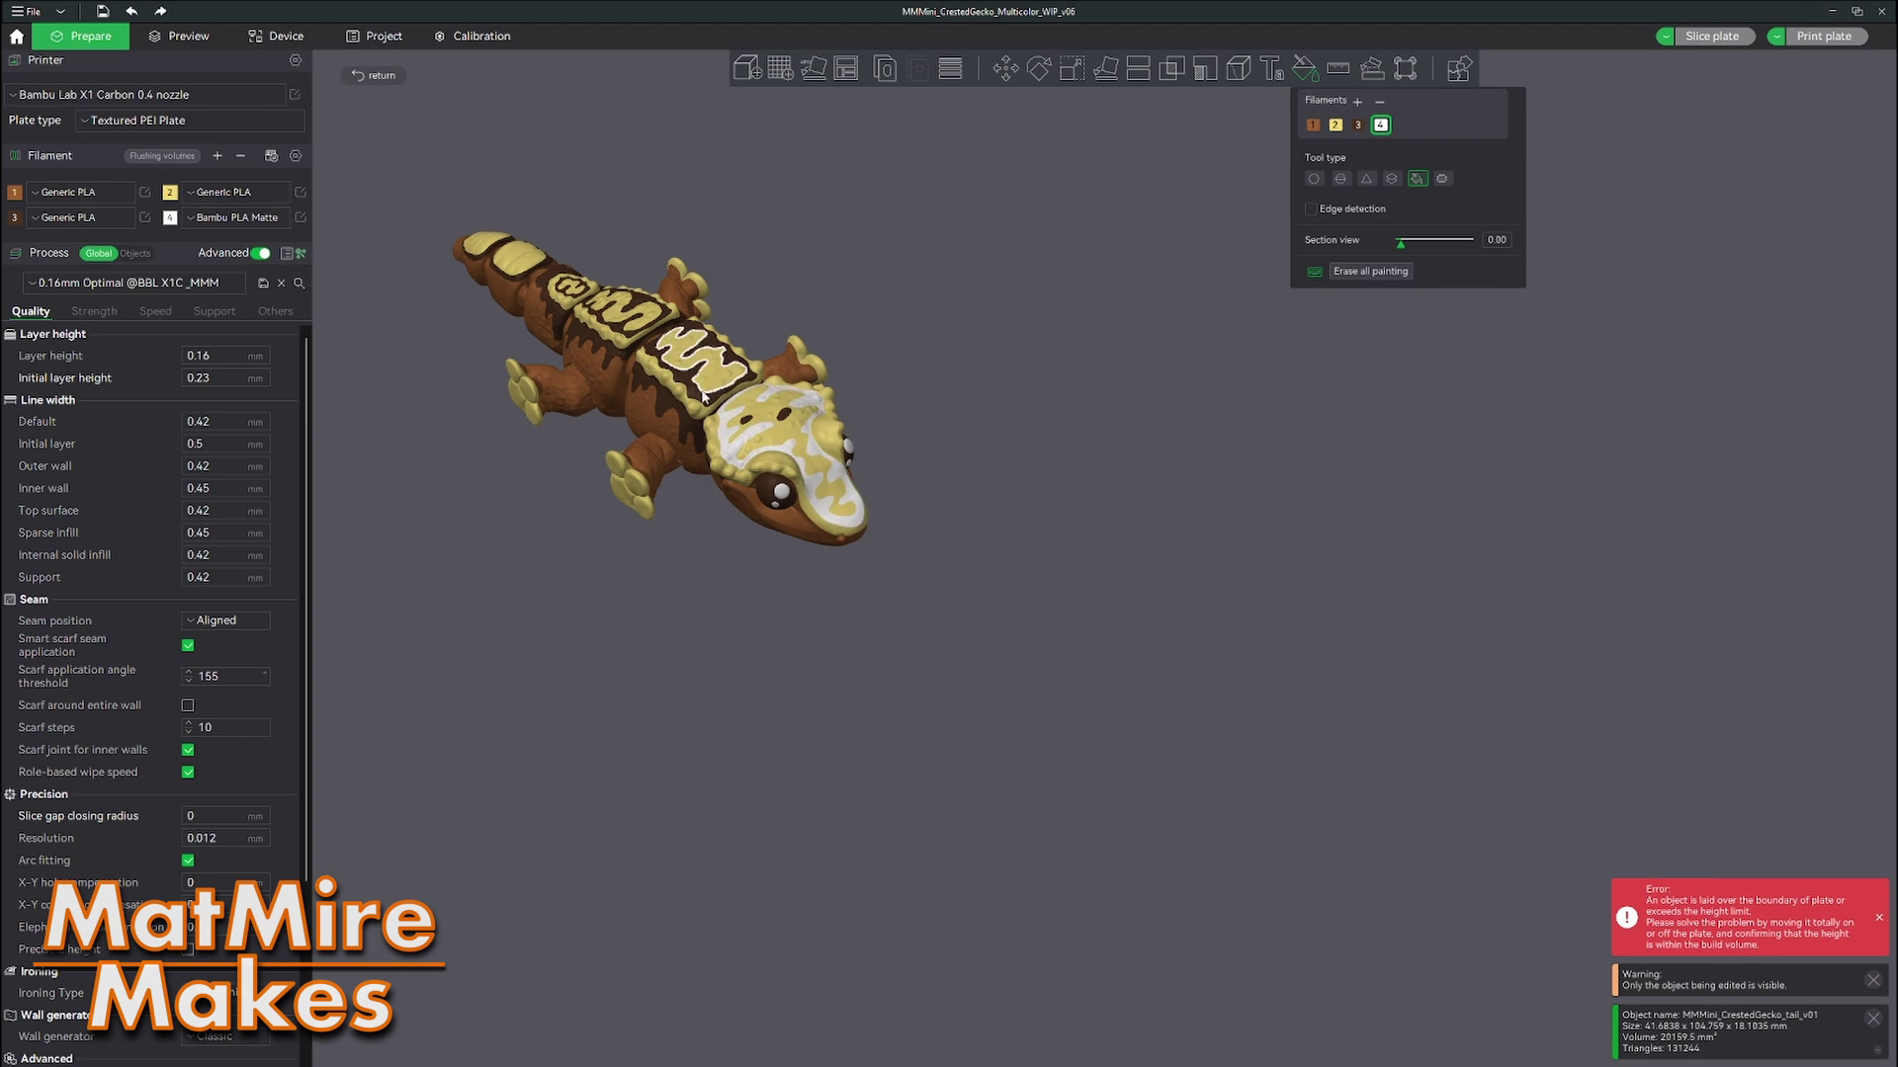
pyautogui.click(703, 397)
pyautogui.click(628, 314)
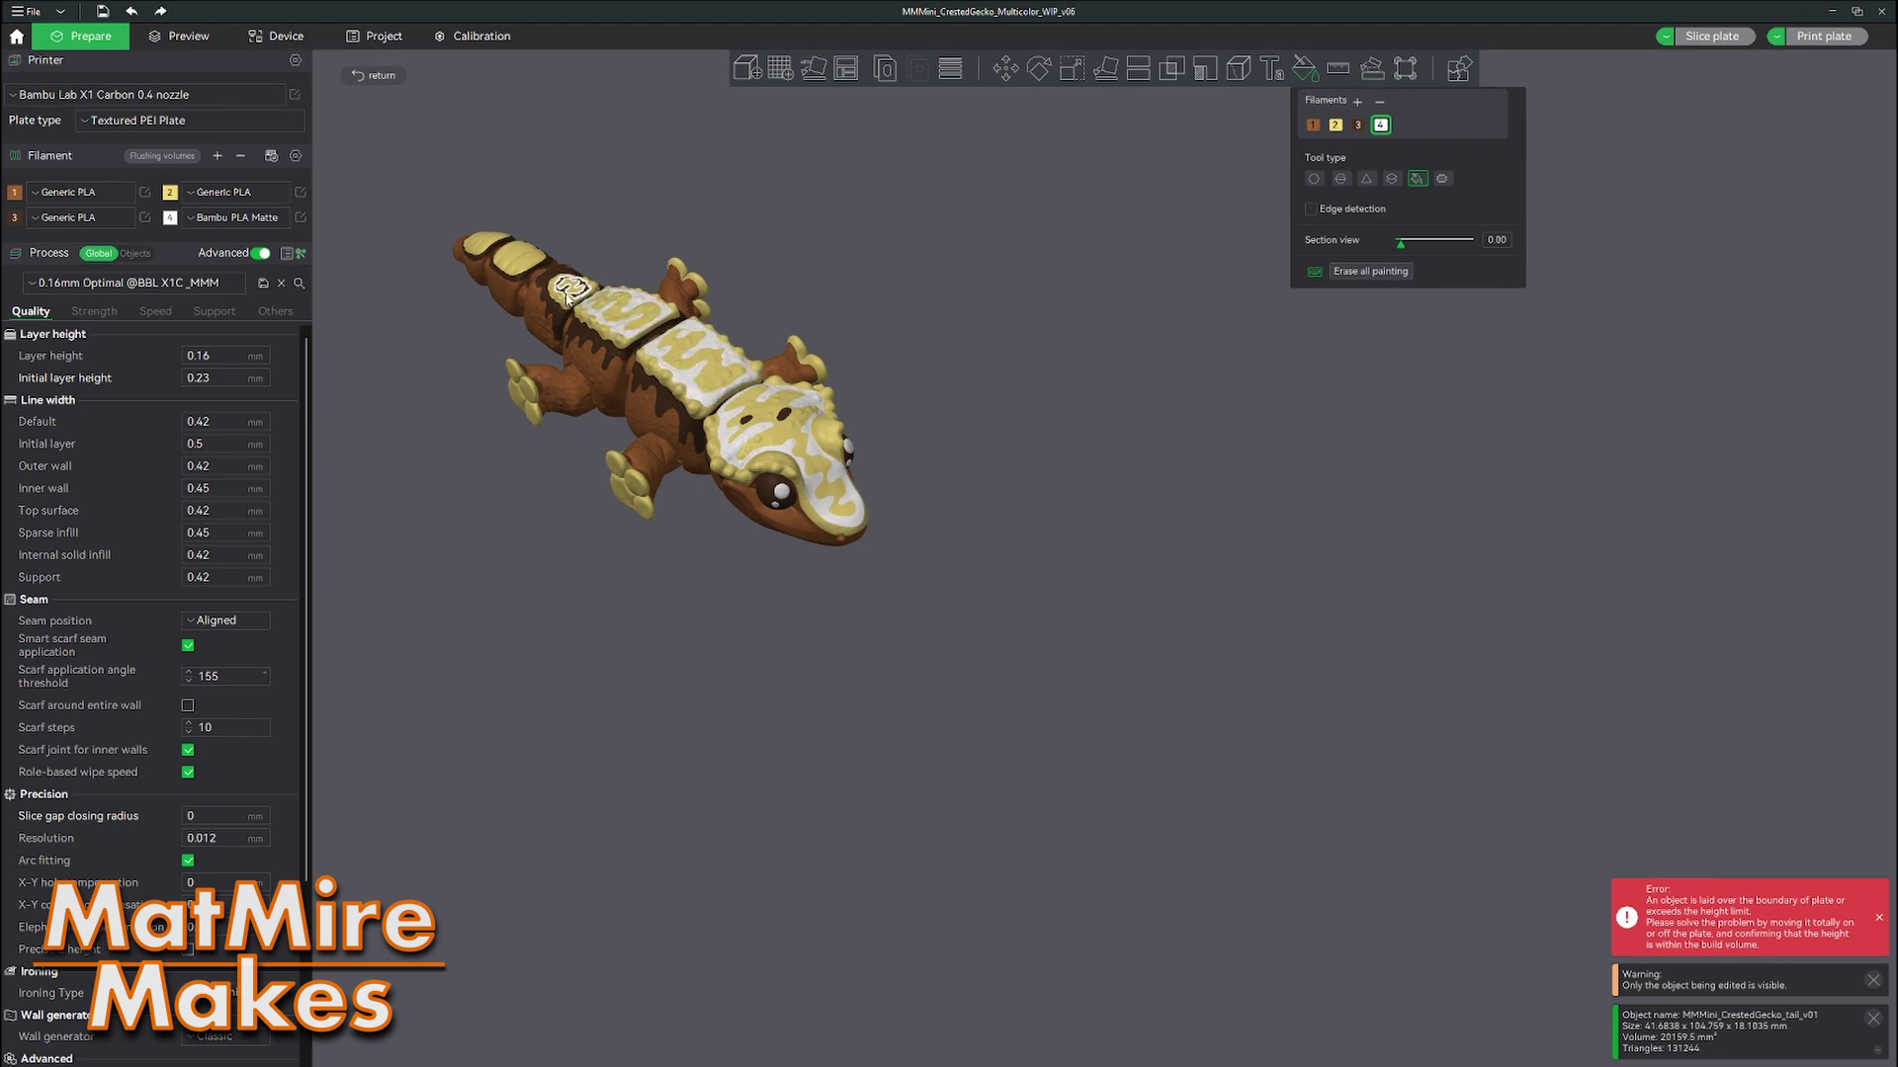
pyautogui.click(567, 294)
# Step: Fill the dark drip areas along the side of this gecko's body with white filament 4 and check them from the side
pyautogui.click(678, 410)
pyautogui.click(605, 359)
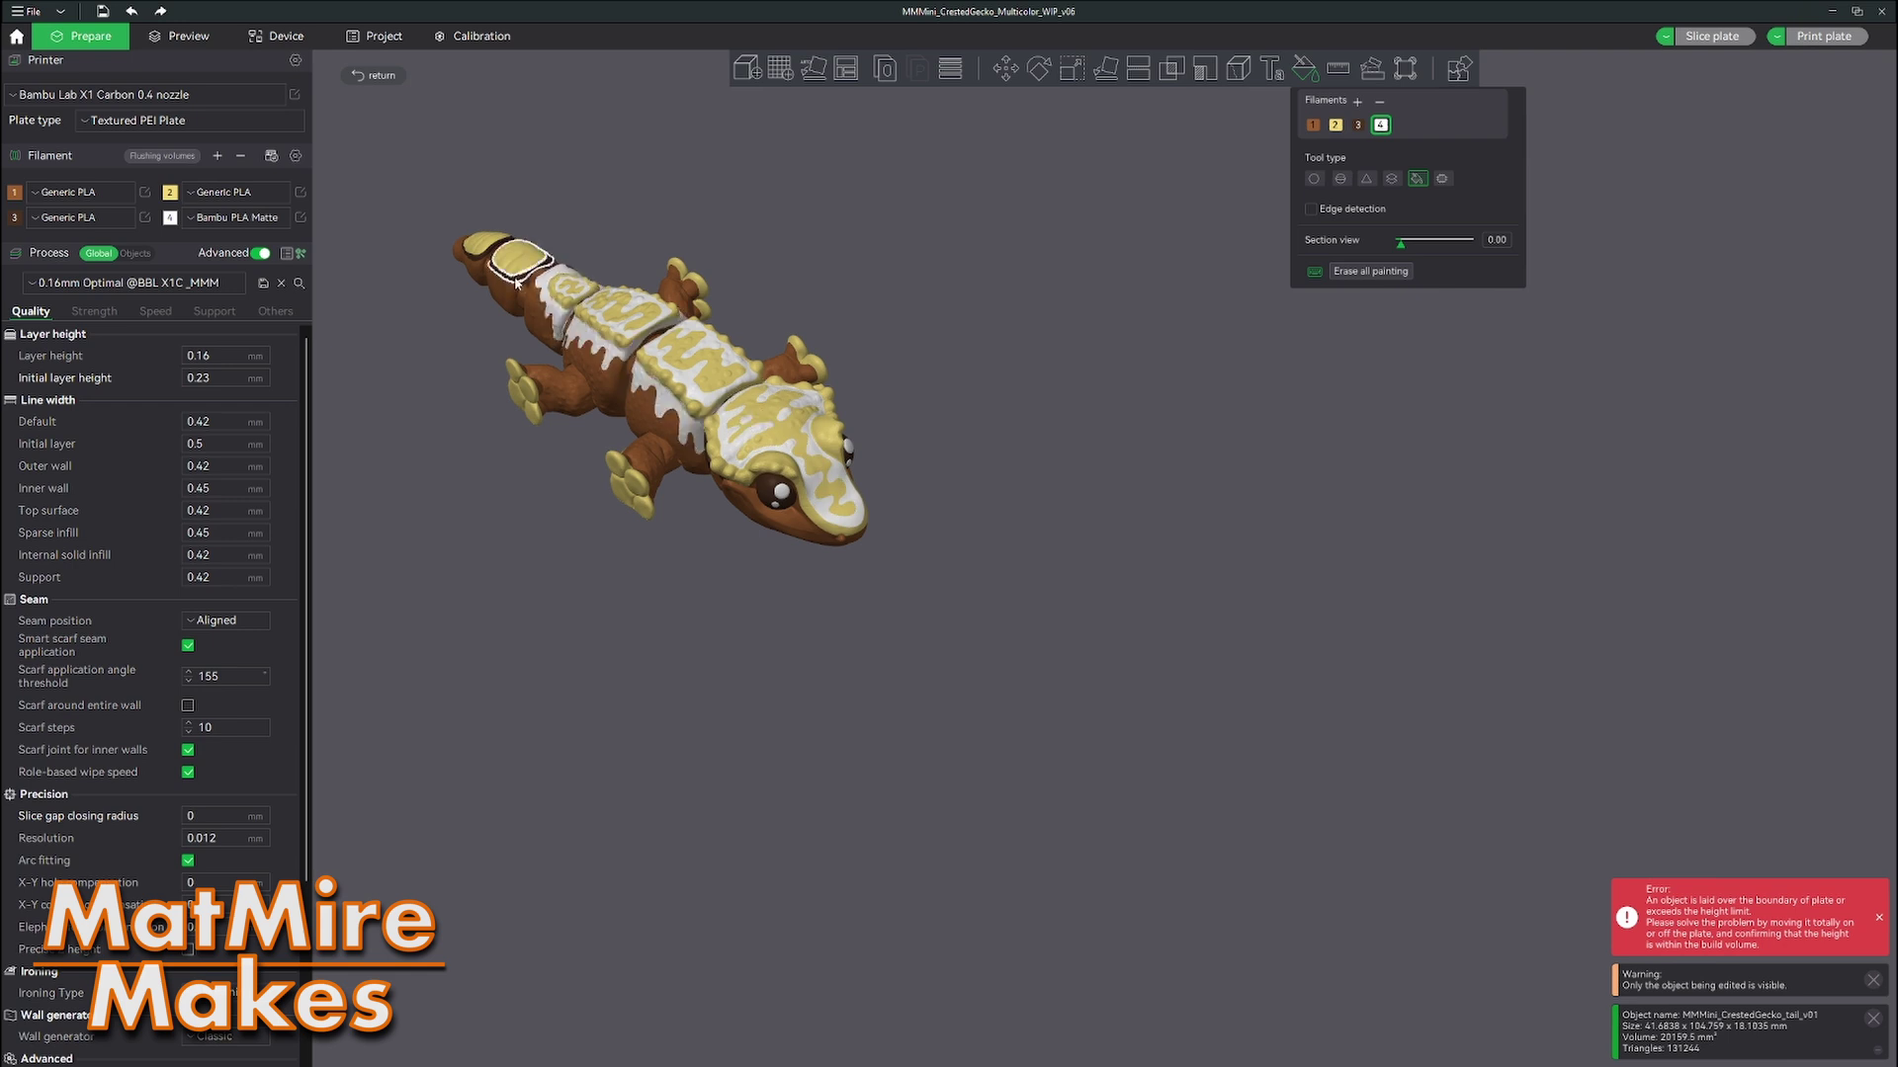
pyautogui.scroll(-3, 680, 279)
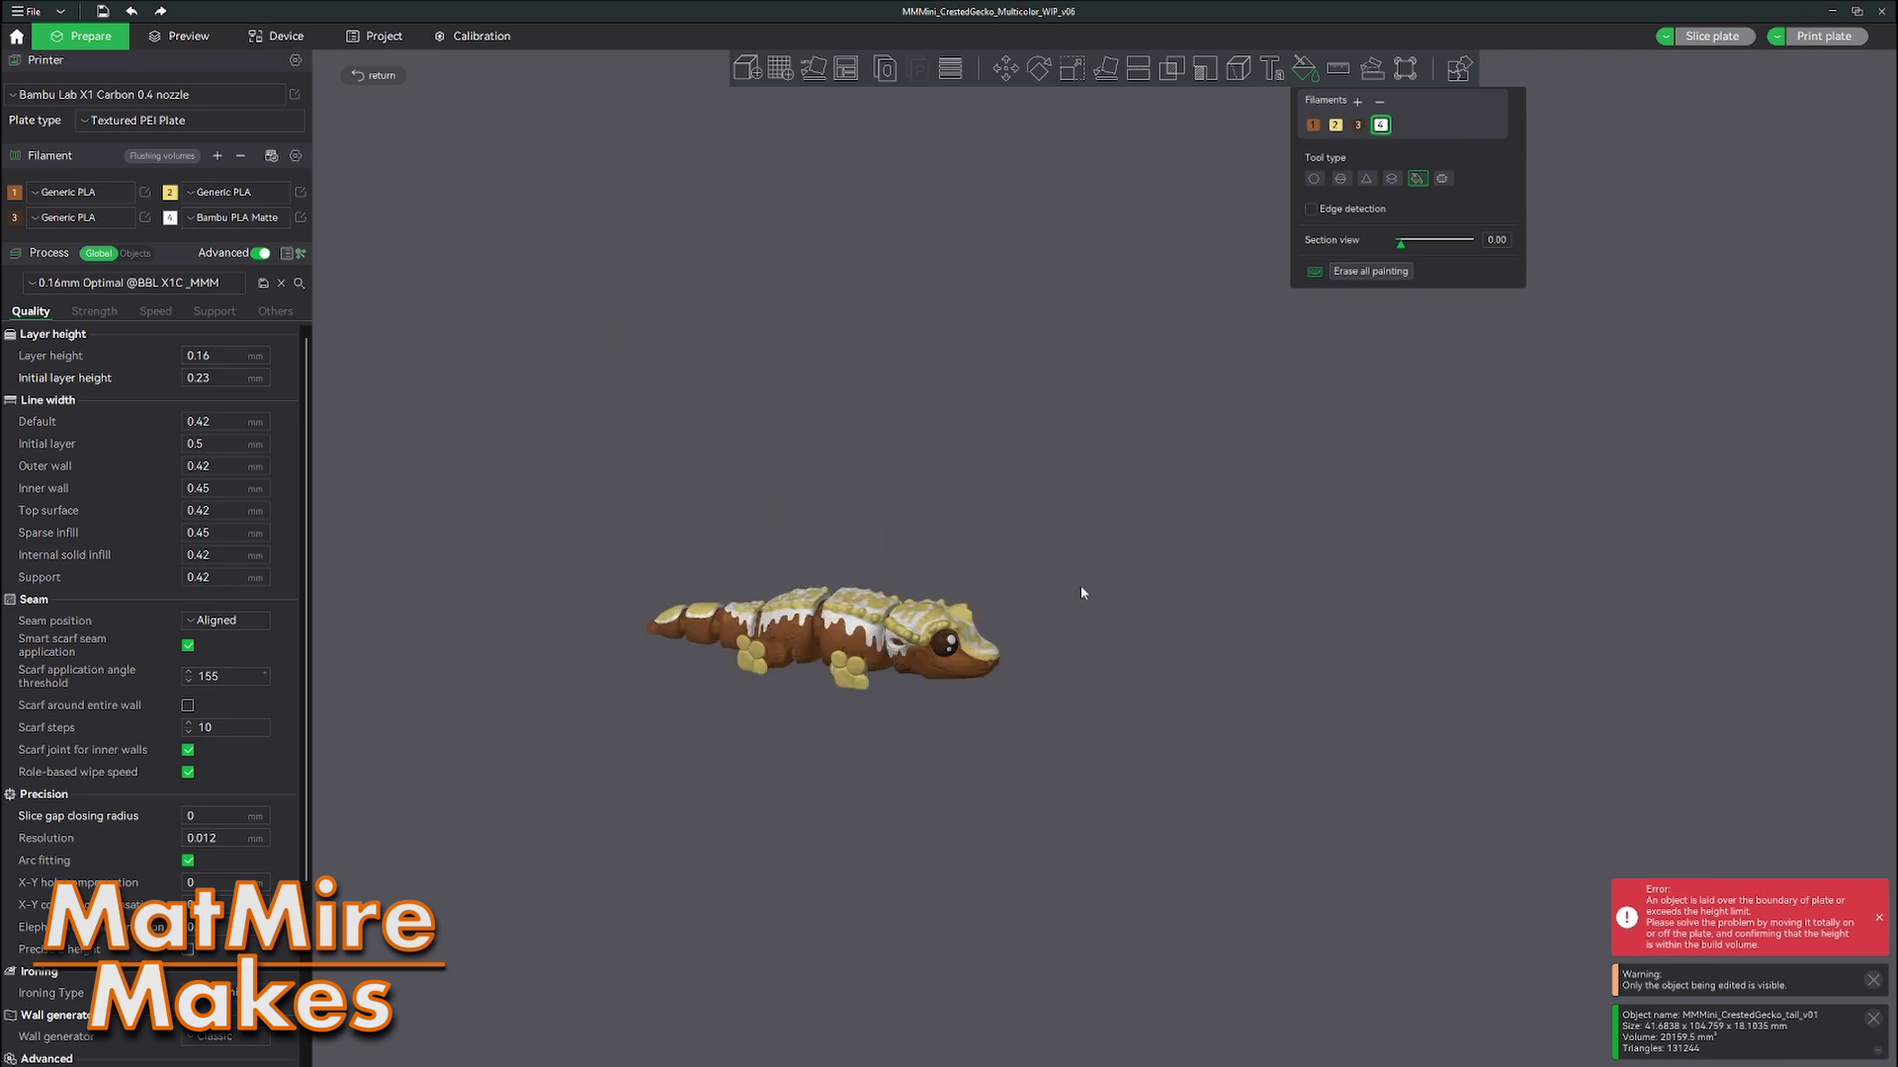
pyautogui.scroll(4, 1081, 593)
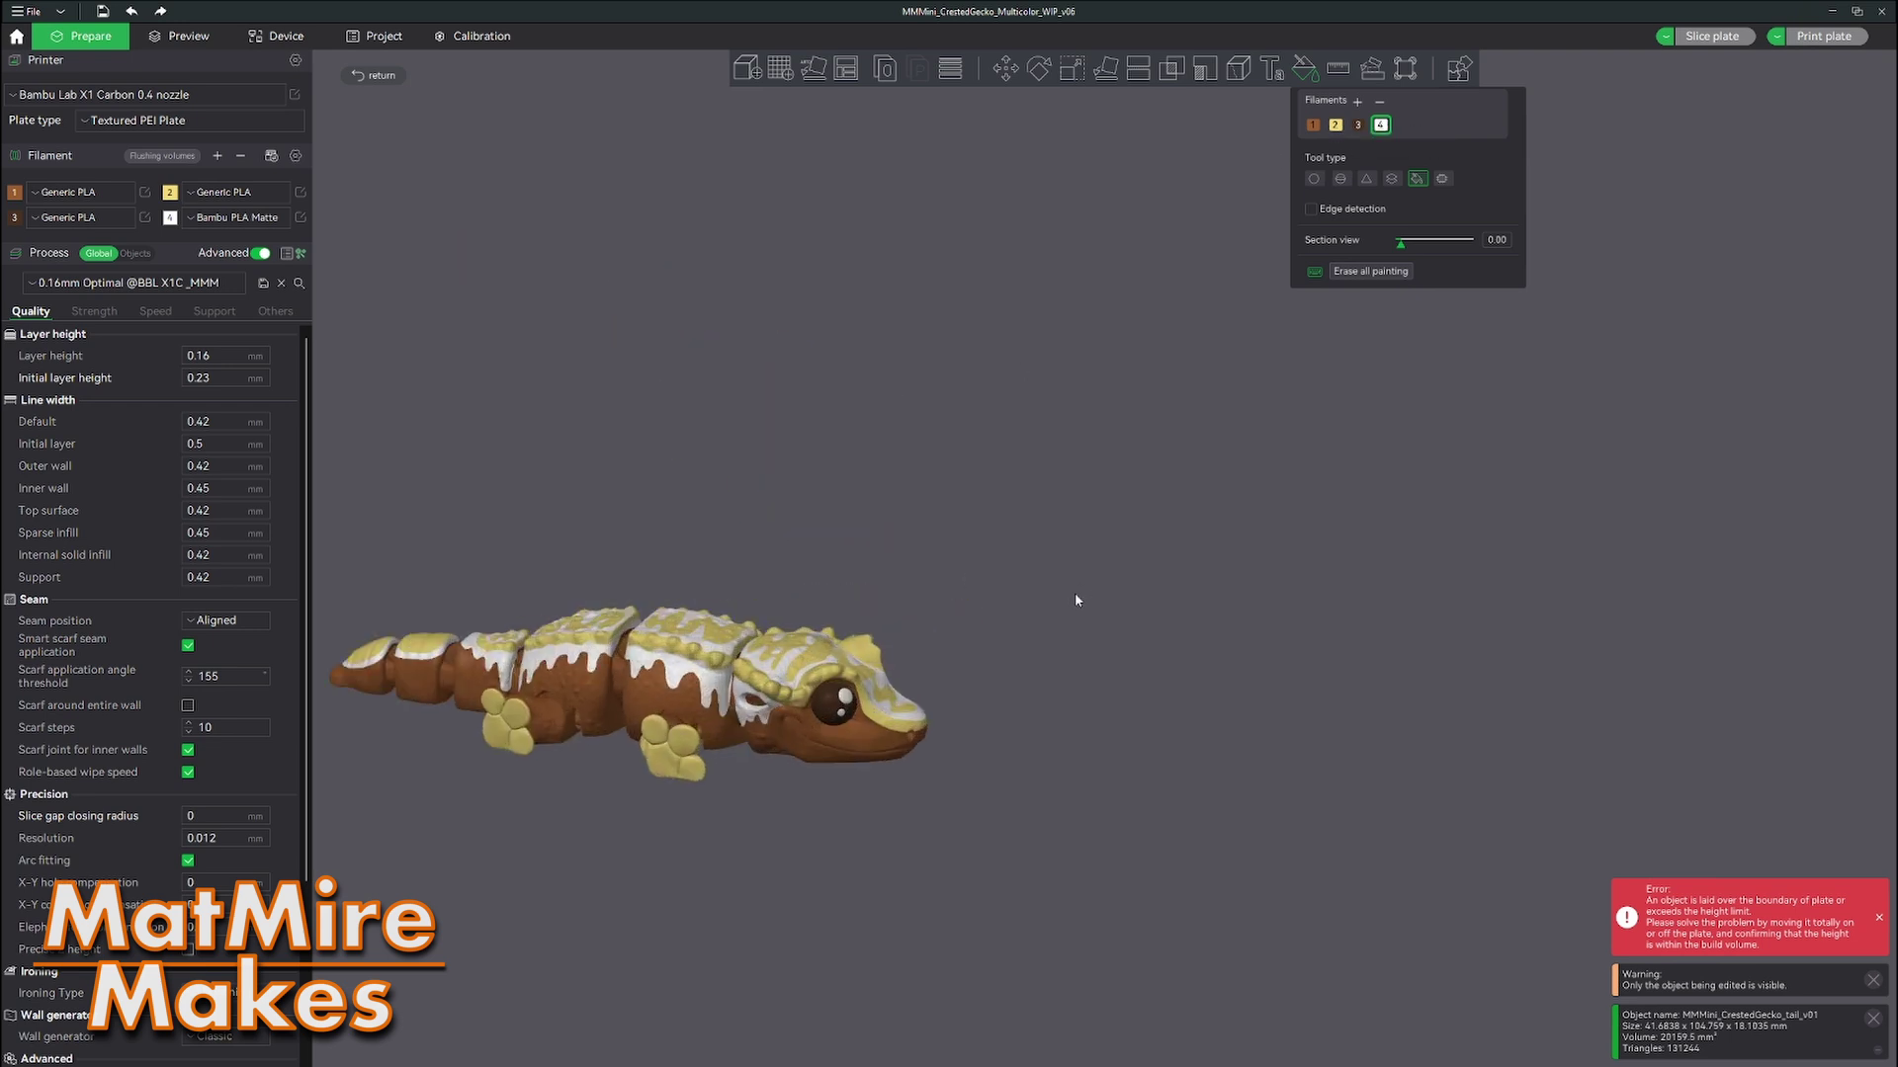
# Step: Fill the drip areas along the gecko's side with brown filament 1
pyautogui.click(1312, 126)
pyautogui.click(719, 727)
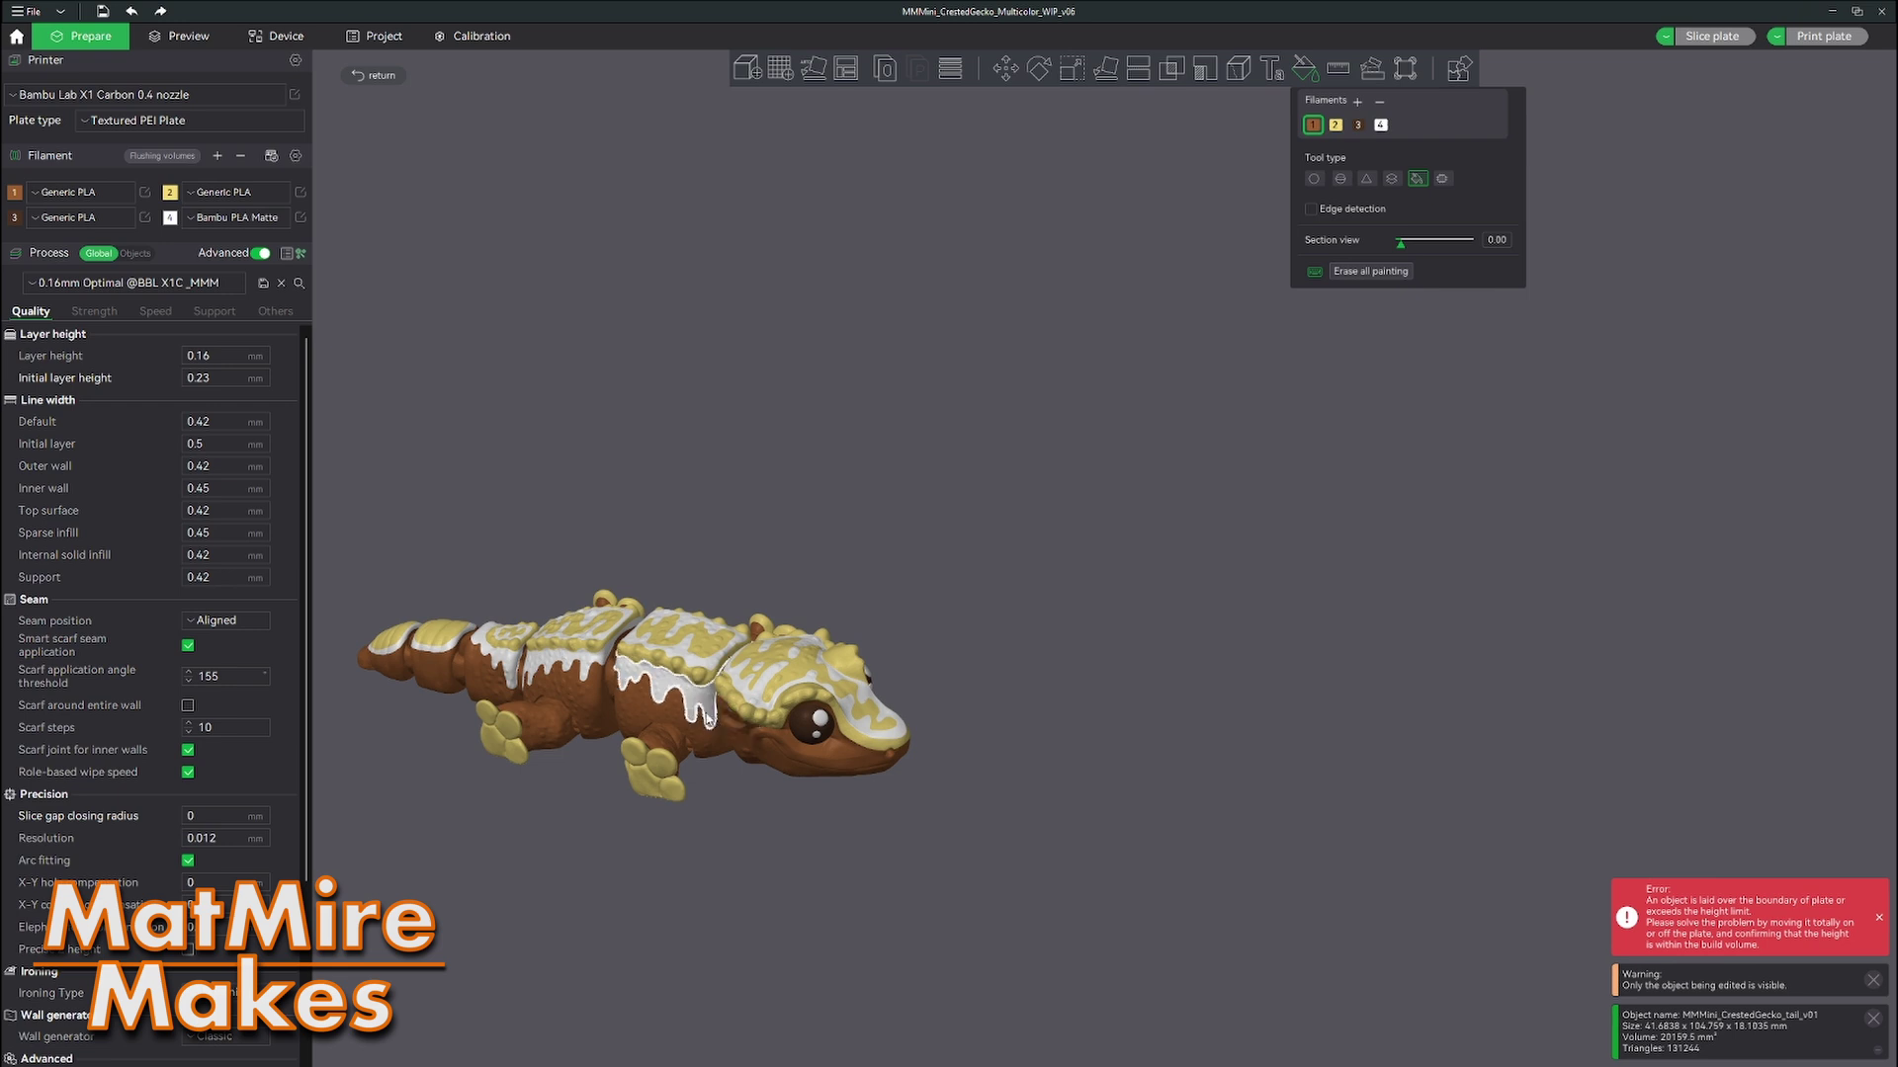
pyautogui.click(590, 672)
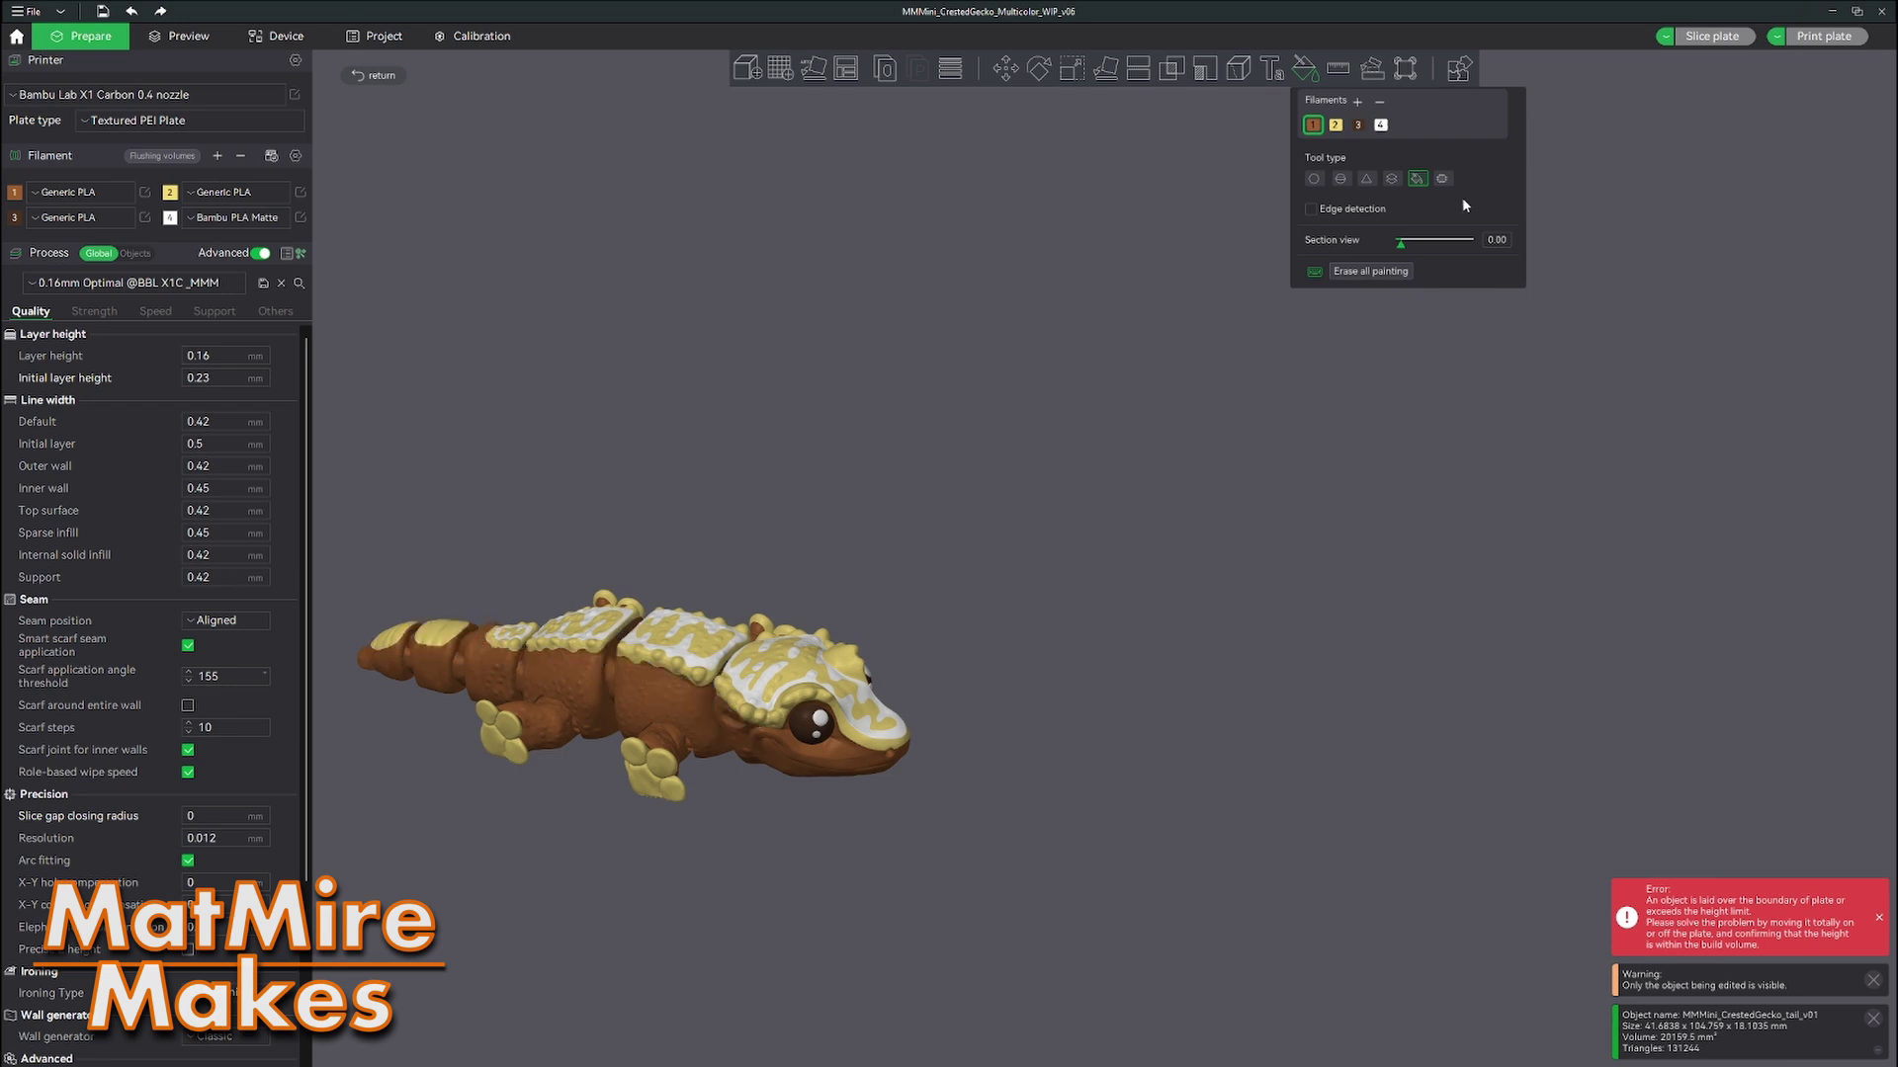
# Step: Fill the yellow patches on top of the gecko's tail with white filament 4 and leave painting
pyautogui.click(1384, 126)
pyautogui.click(448, 637)
pyautogui.moveTo(726, 503); pyautogui.dragTo(939, 463)
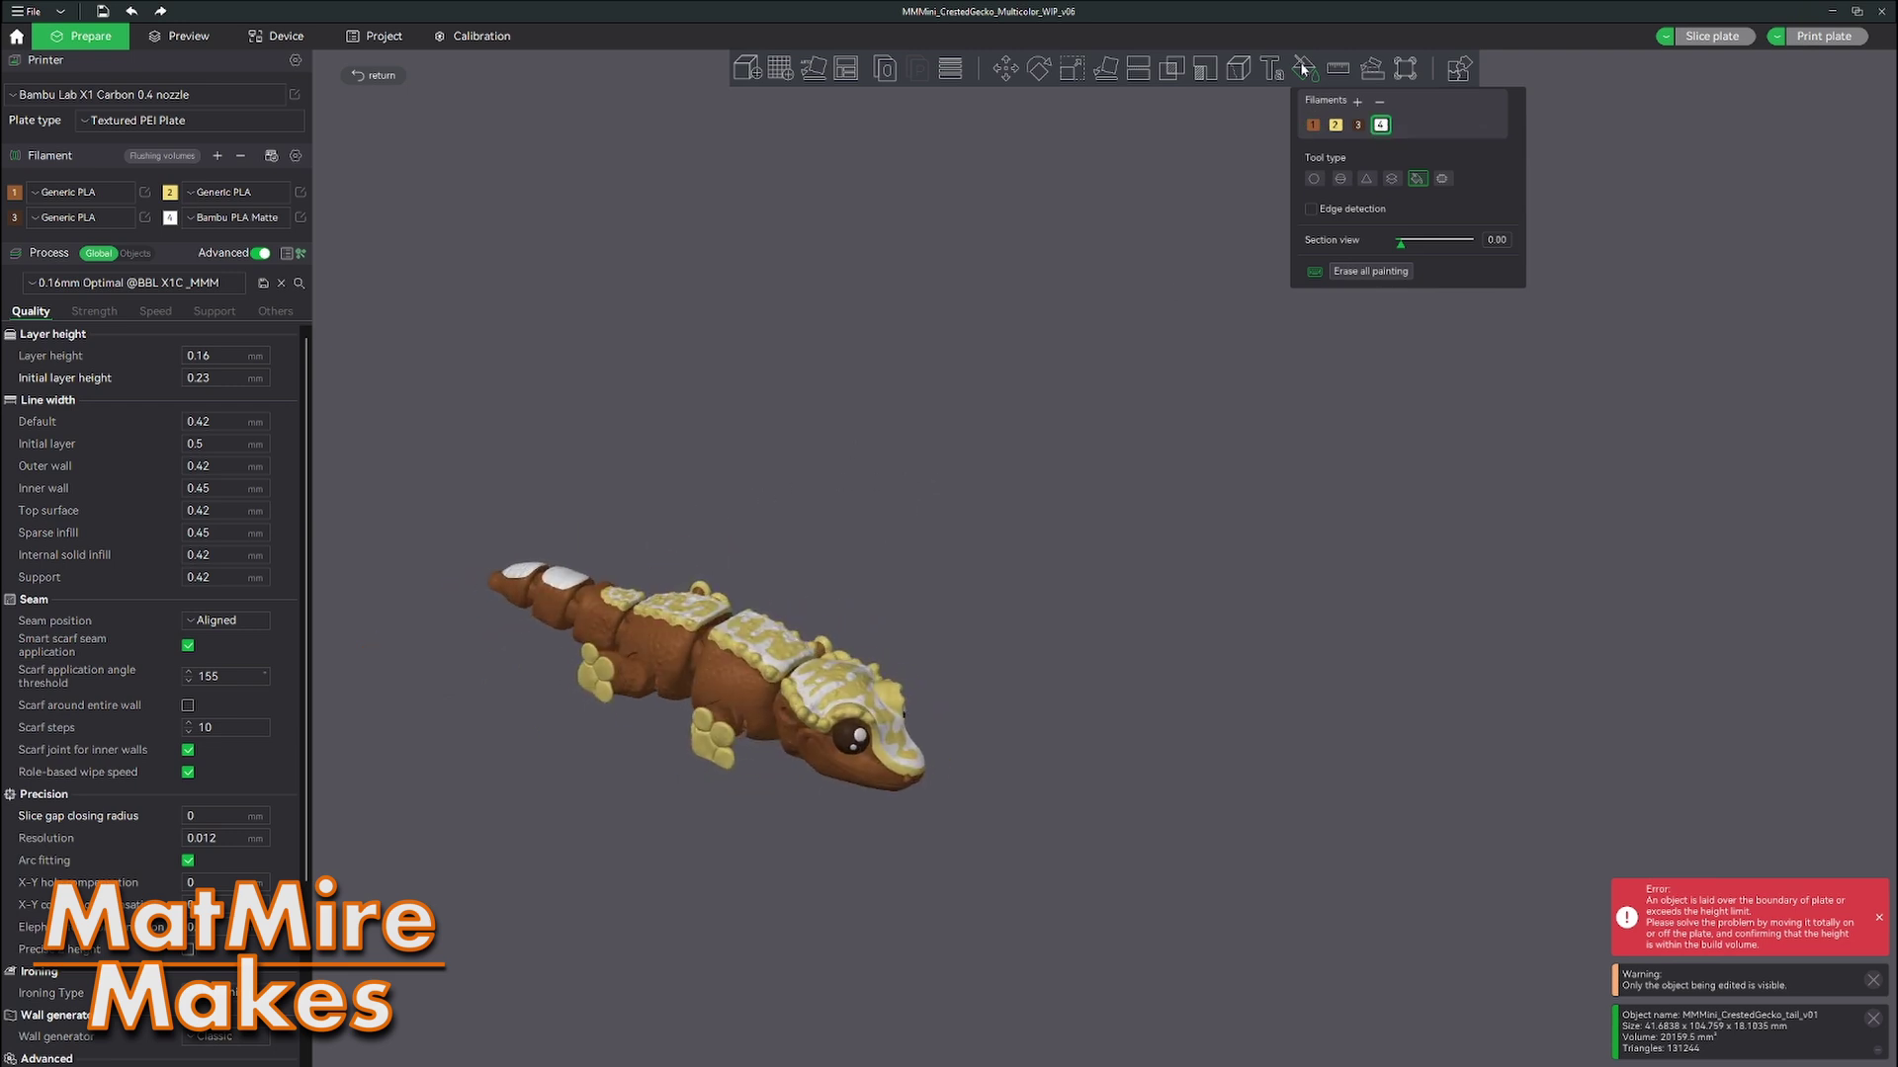
pyautogui.click(1303, 68)
# Step: Move the white-patterned tailed gecko toward the prime tower, next to the tailless geckos
pyautogui.scroll(-3, 1262, 533)
pyautogui.moveTo(1262, 534)
pyautogui.mouseDown()
pyautogui.moveTo(1129, 516)
pyautogui.moveTo(1147, 497)
pyautogui.mouseUp()
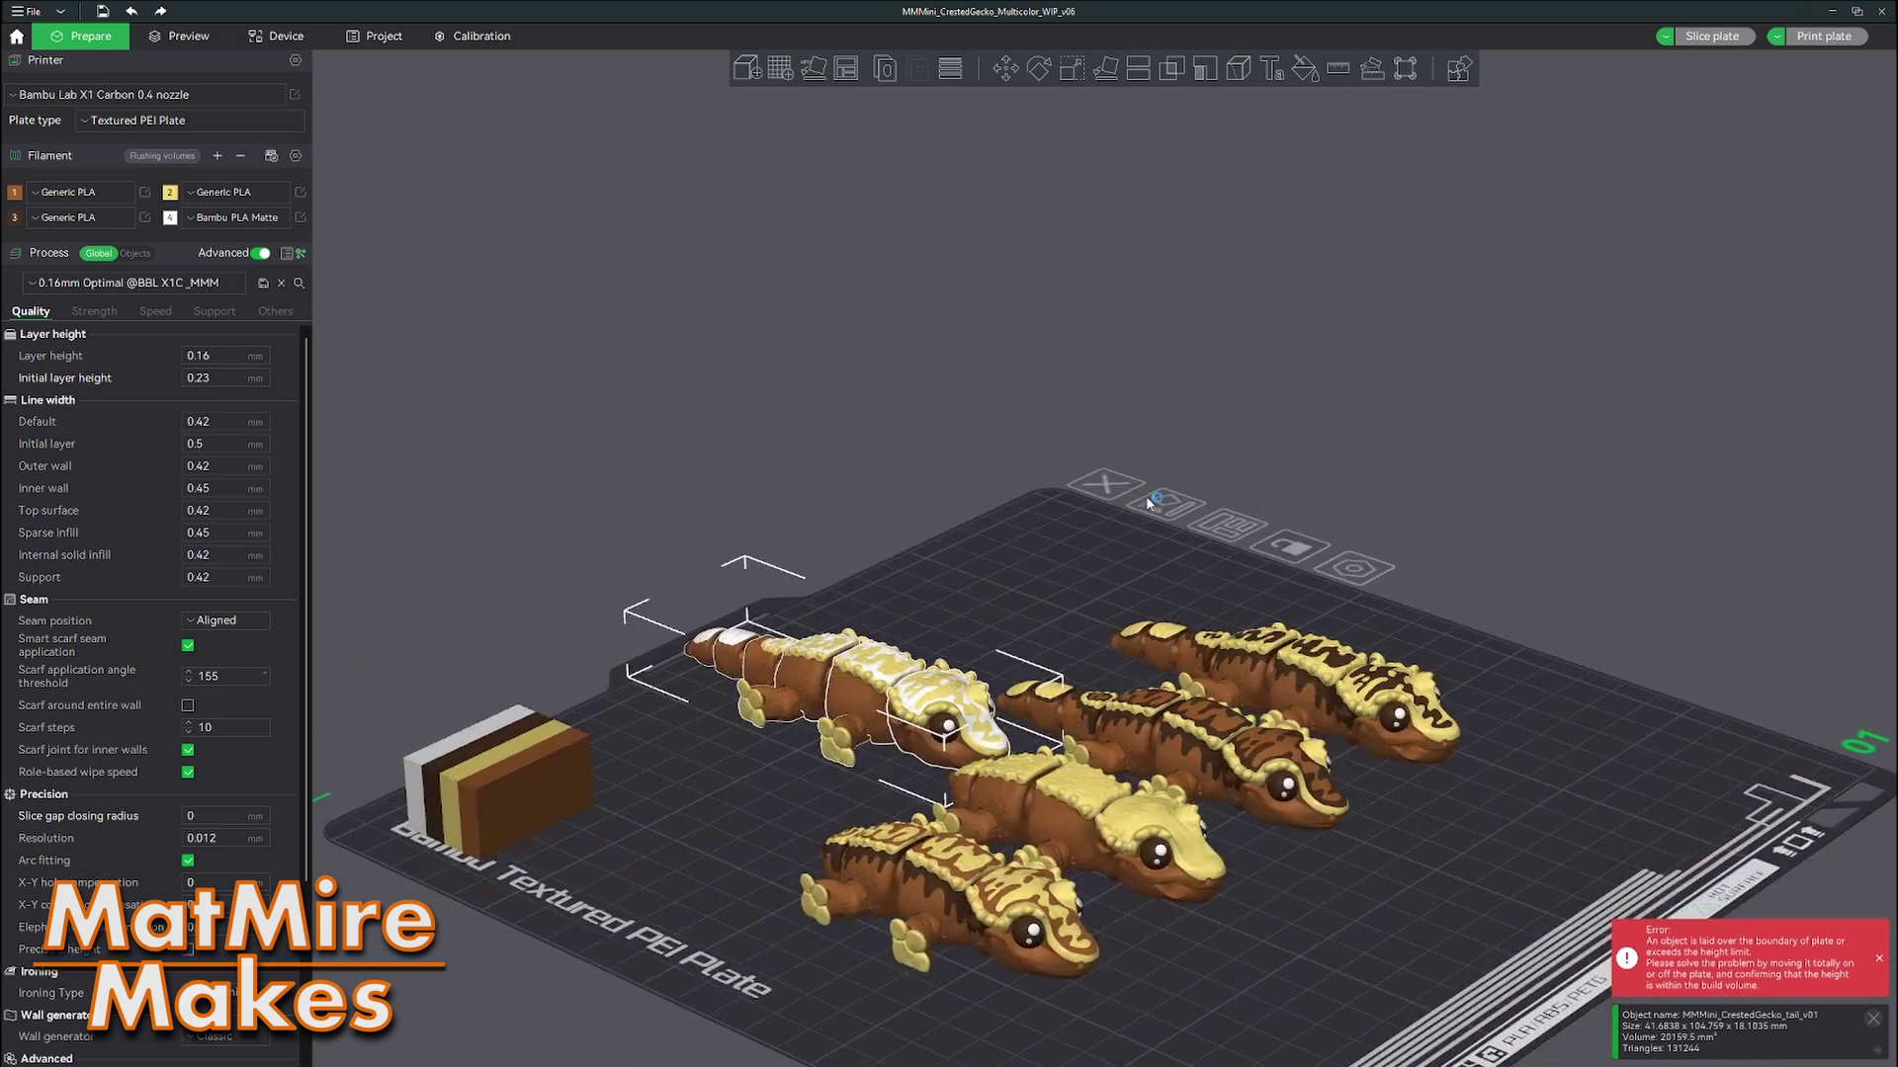
pyautogui.click(1508, 516)
pyautogui.scroll(-2, 1514, 578)
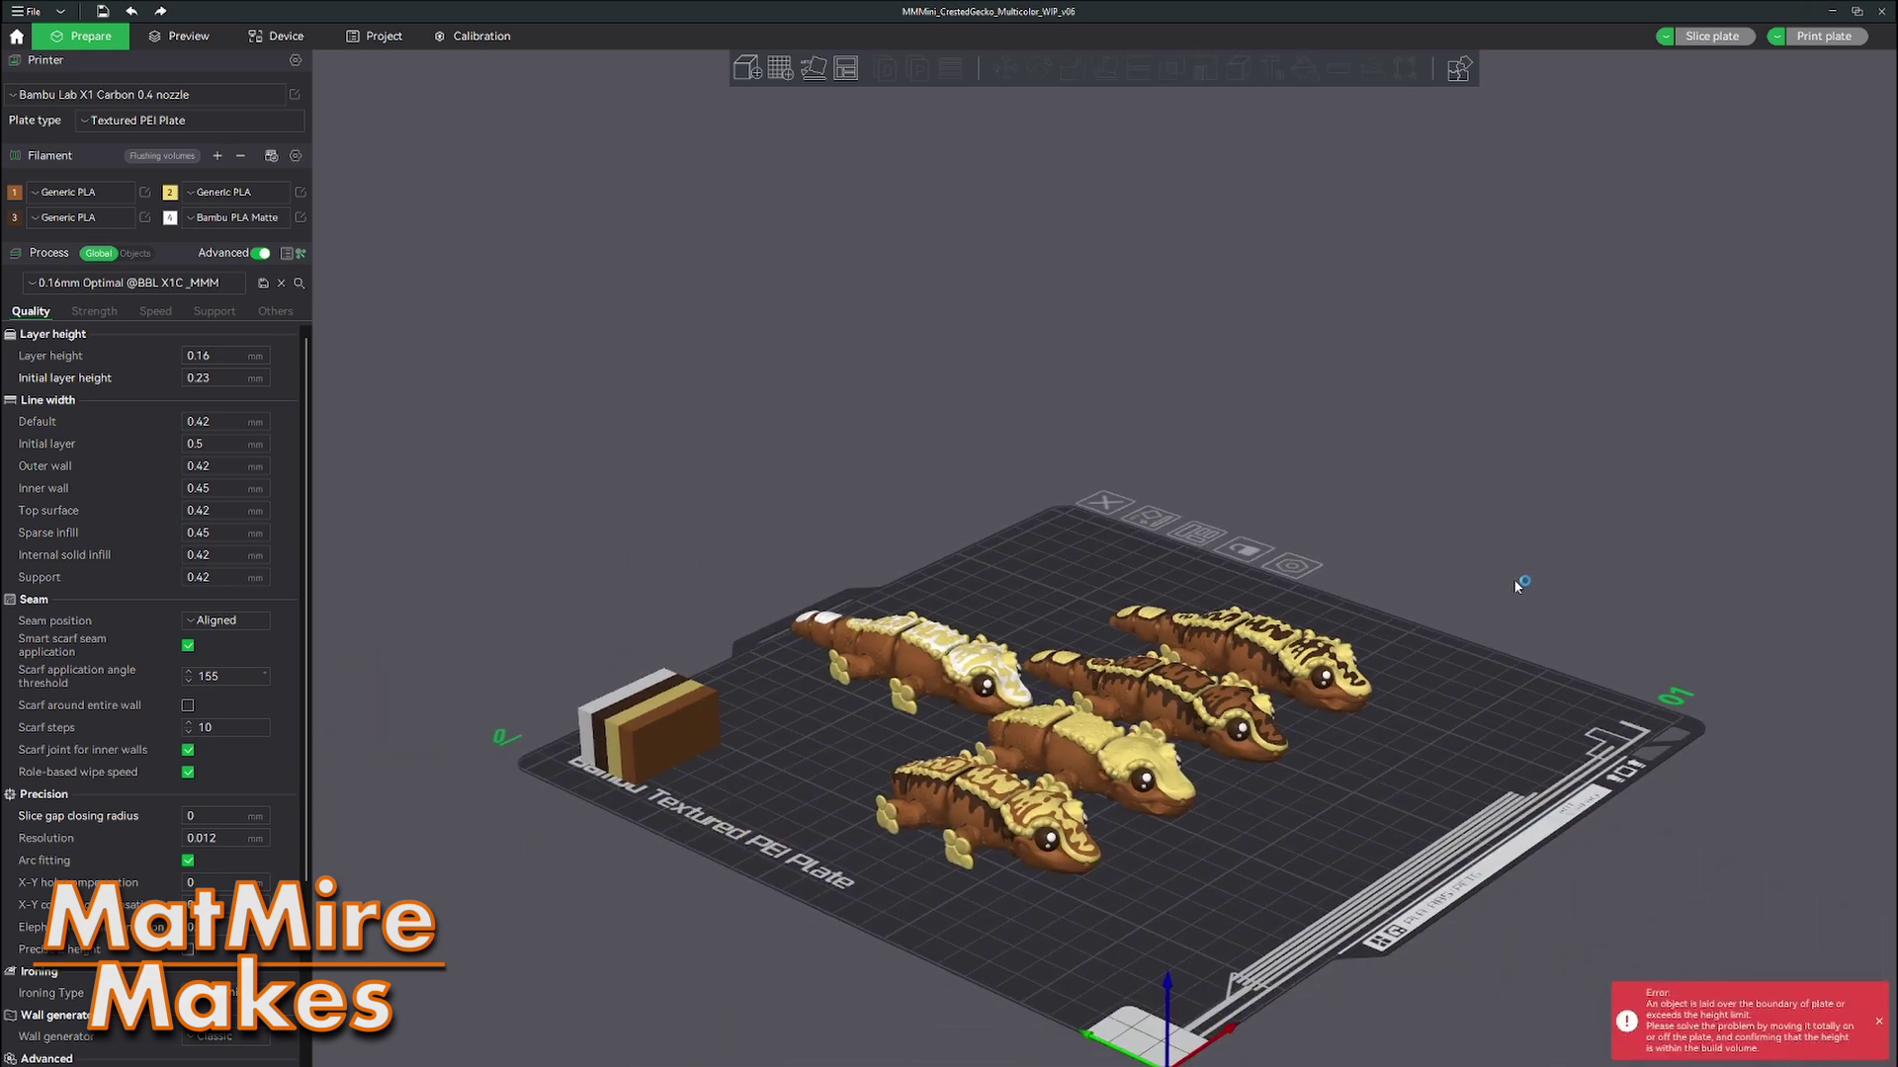
pyautogui.scroll(5, 1512, 578)
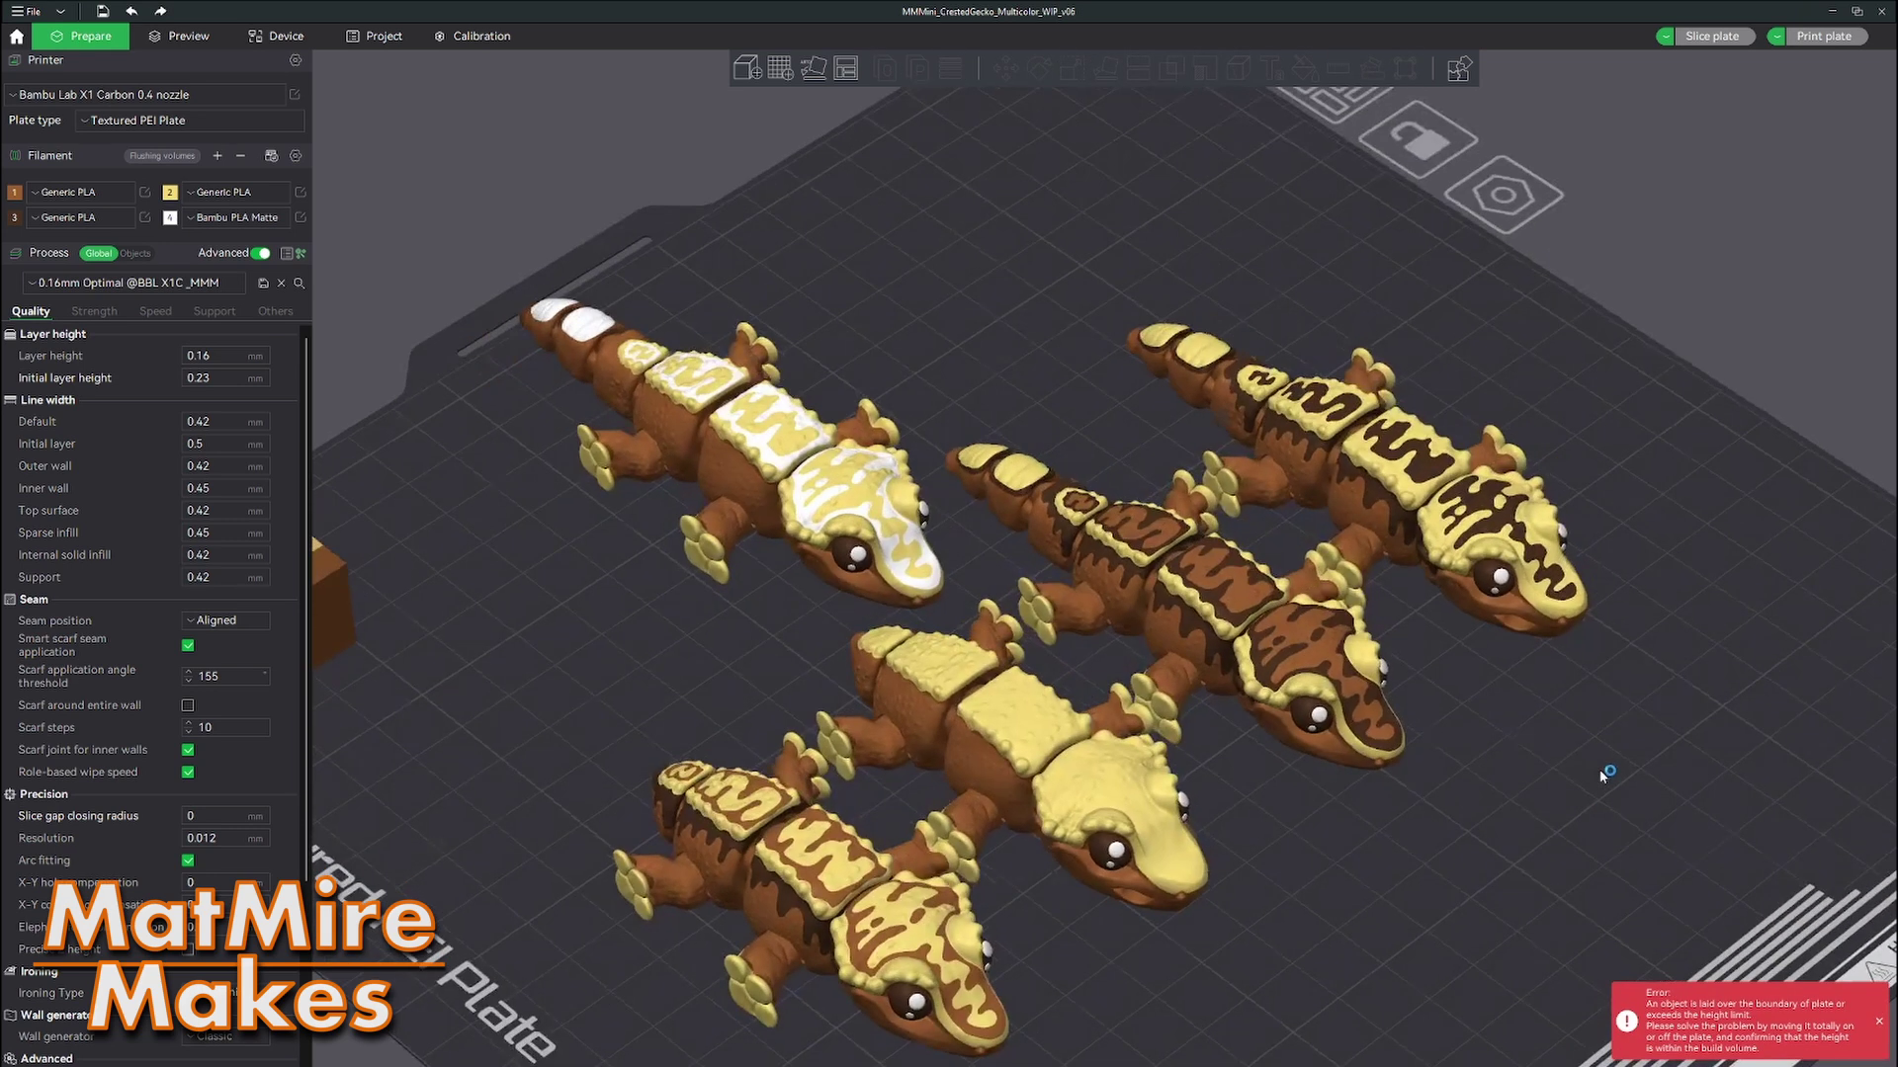
pyautogui.scroll(-2, 1597, 766)
pyautogui.moveTo(1592, 761); pyautogui.dragTo(1536, 783)
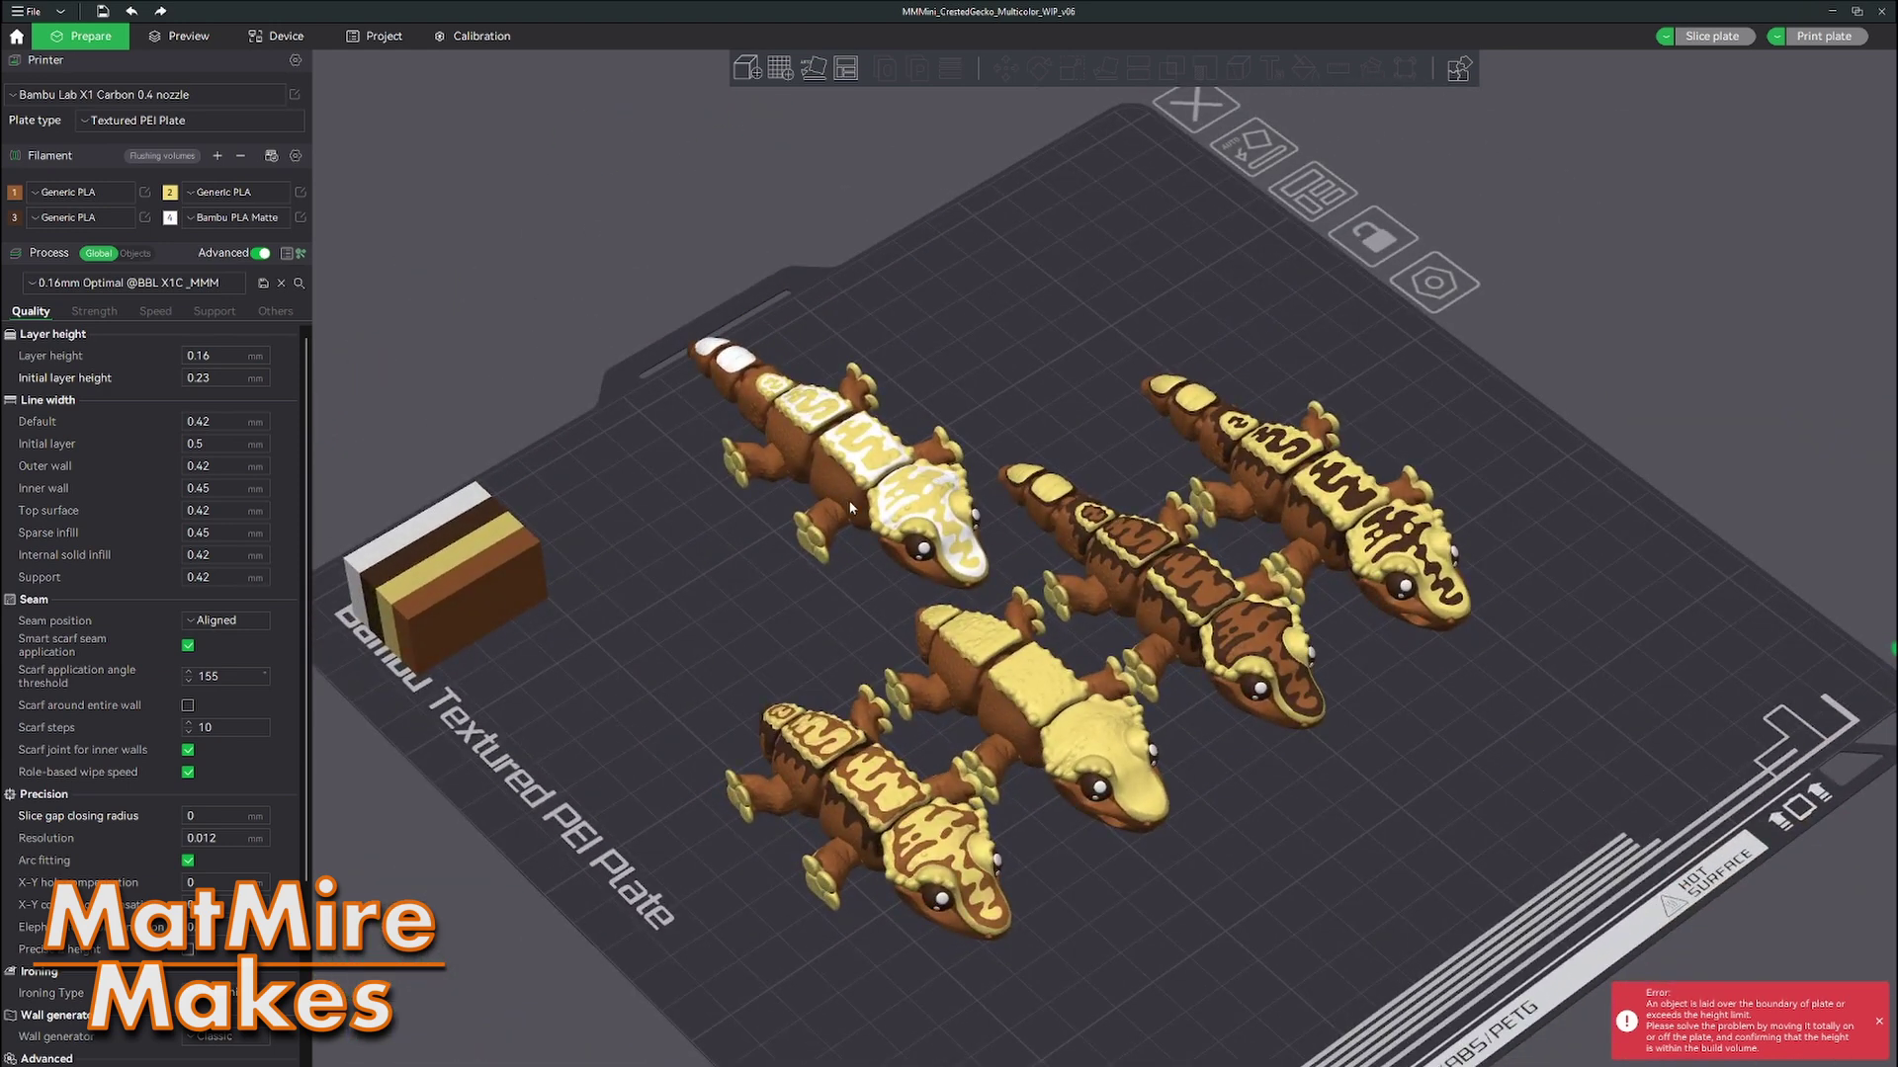
pyautogui.moveTo(851, 508); pyautogui.dragTo(742, 597)
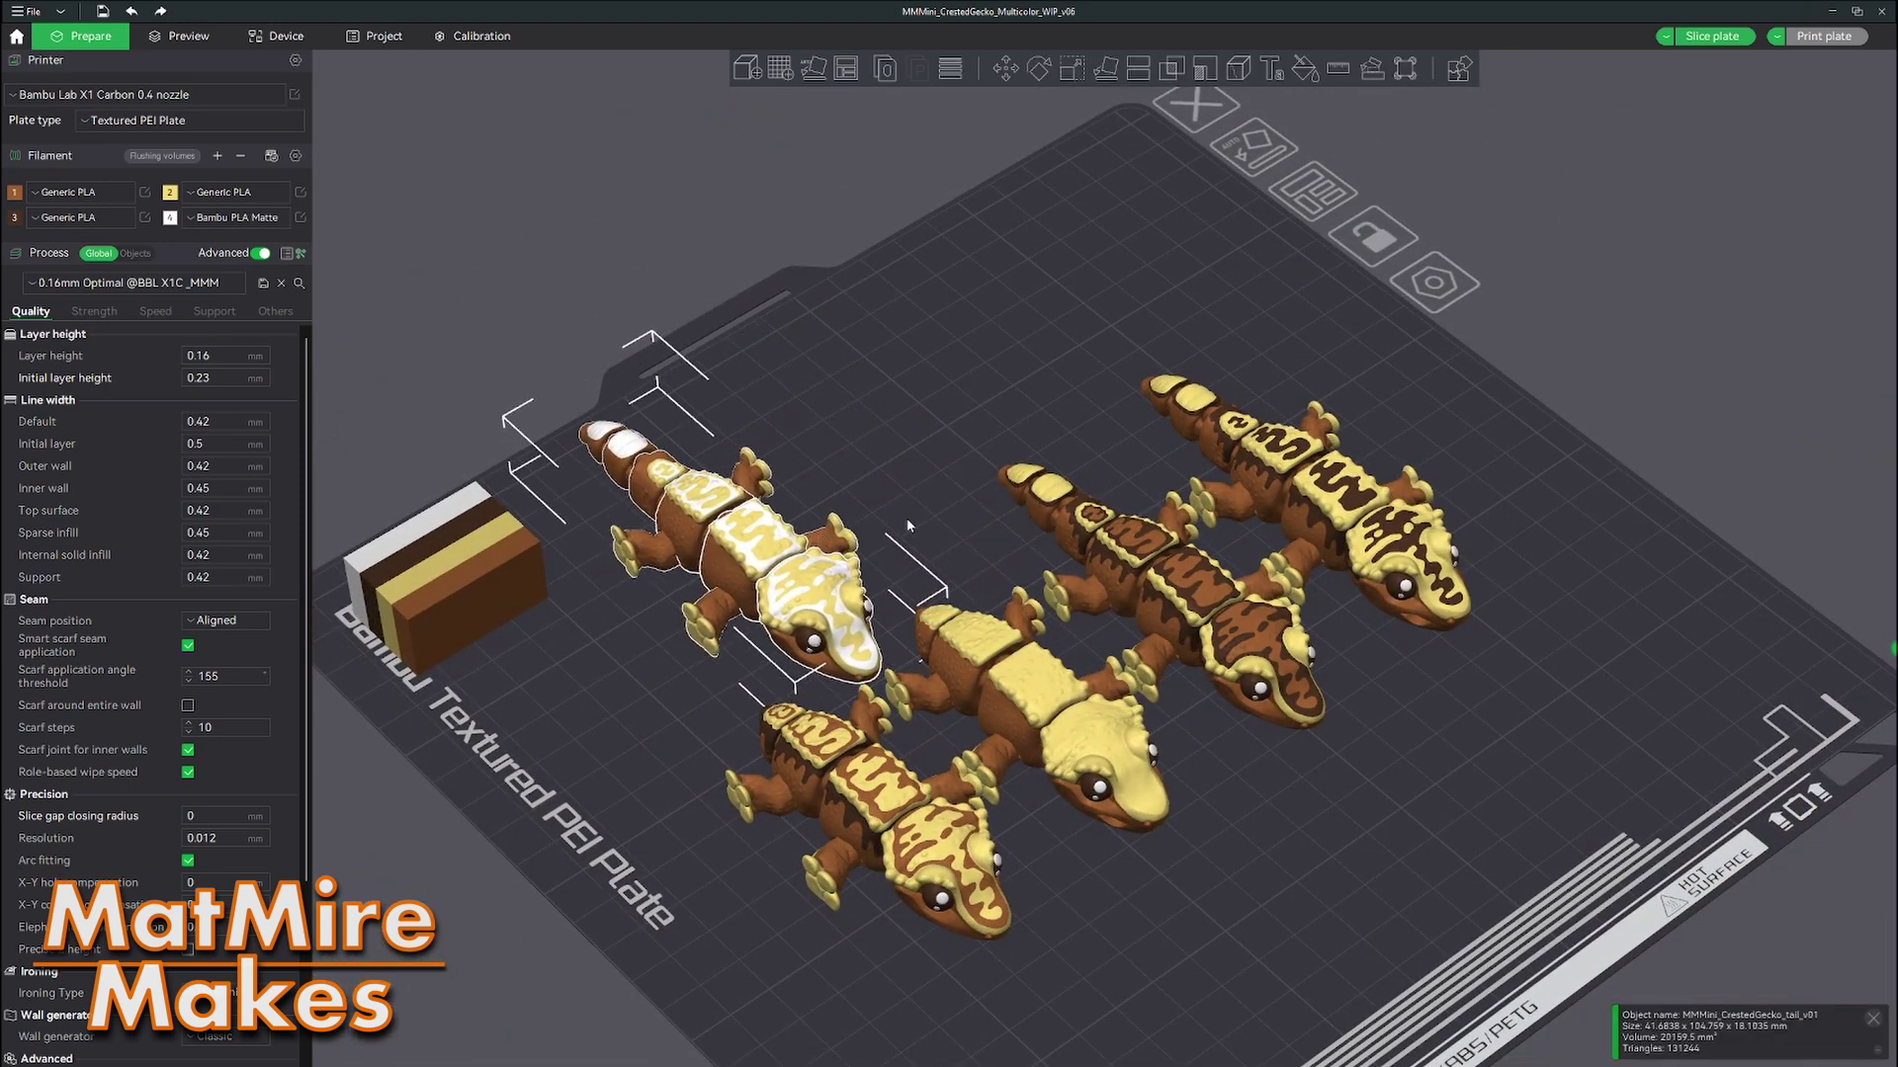